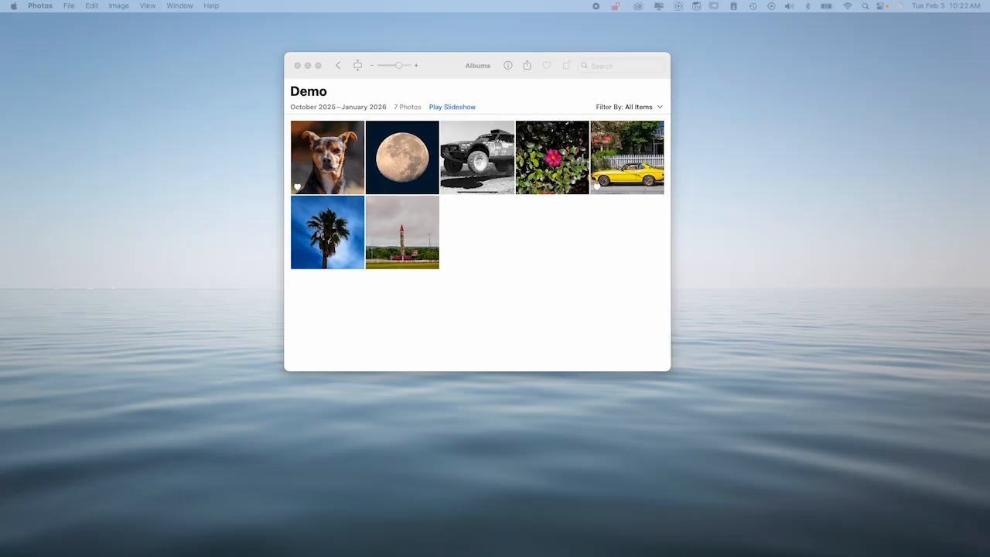
# - Select all the photos in the Demo album
pyautogui.click(531, 274)
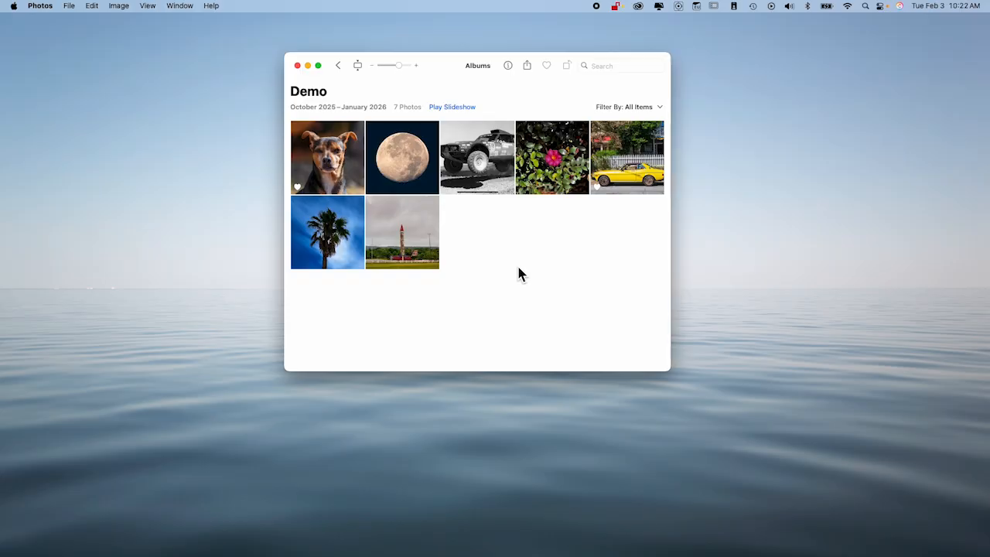
pyautogui.click(327, 183)
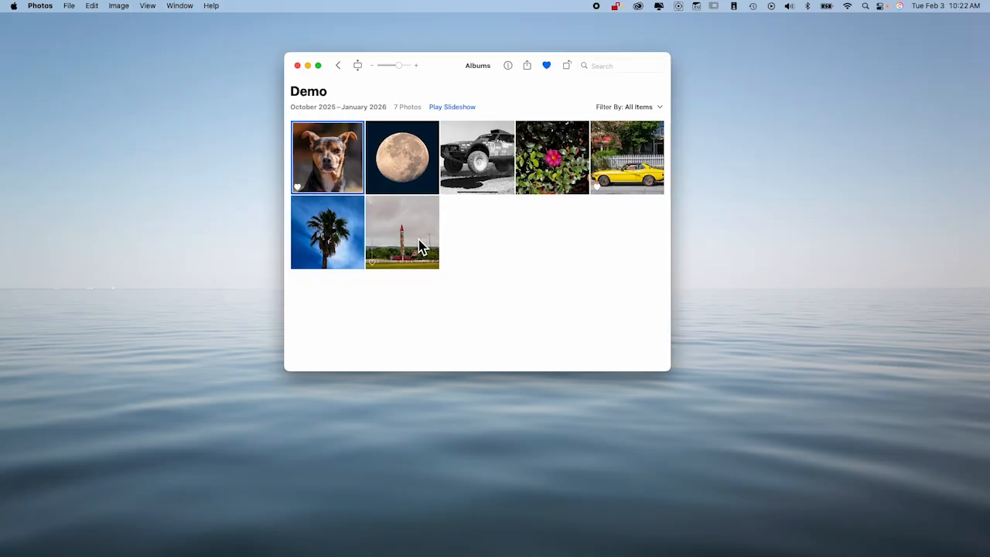
pyautogui.press('super+a')
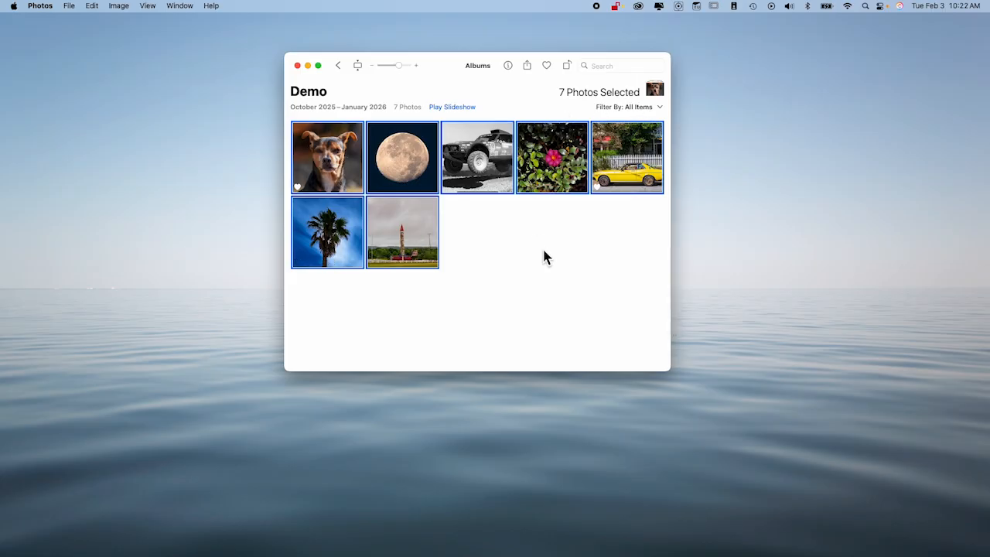
# - Start exporting the selected photos with JPEG as the photo kind and continue to choosing a destination
pyautogui.click(118, 6)
pyautogui.moveTo(71, 10)
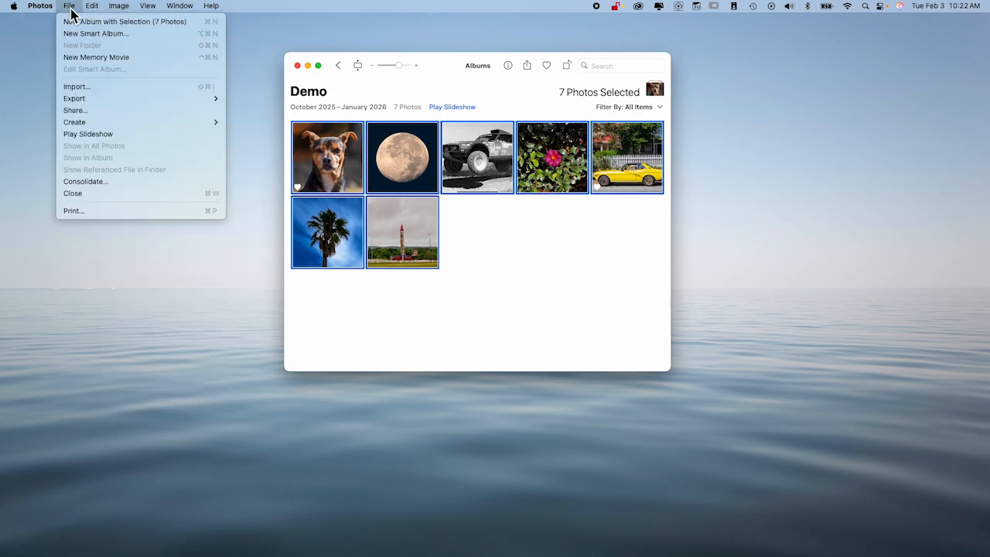
pyautogui.moveTo(85, 100)
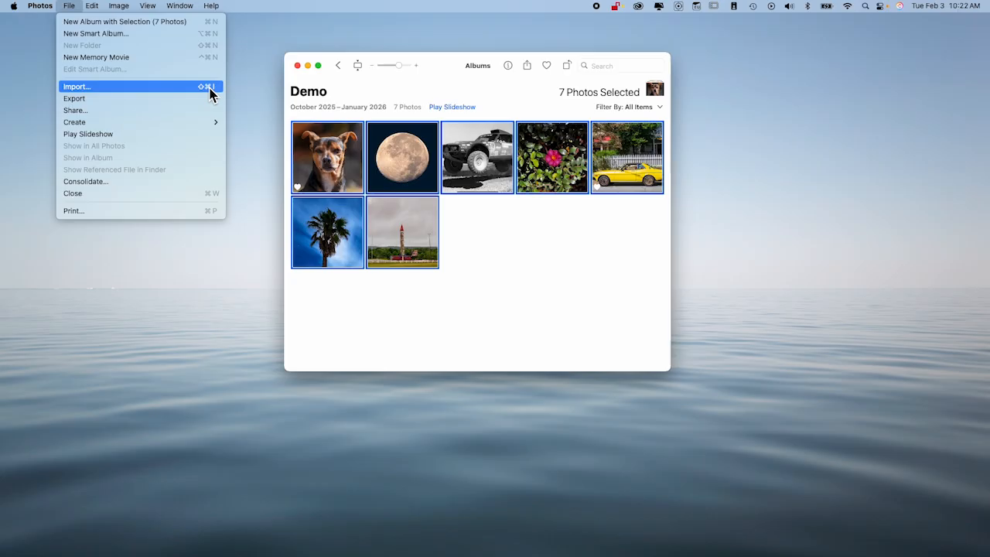
pyautogui.click(254, 103)
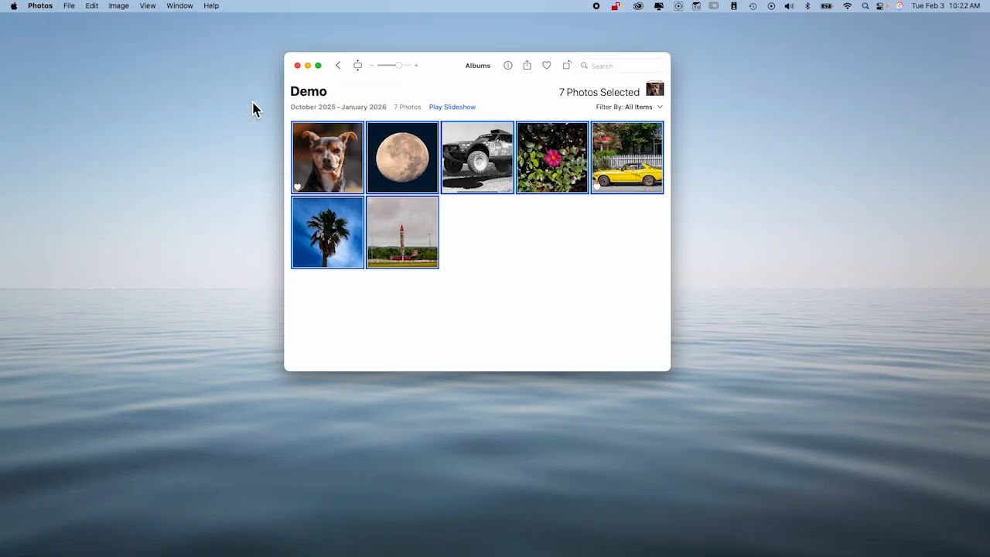
pyautogui.click(570, 164)
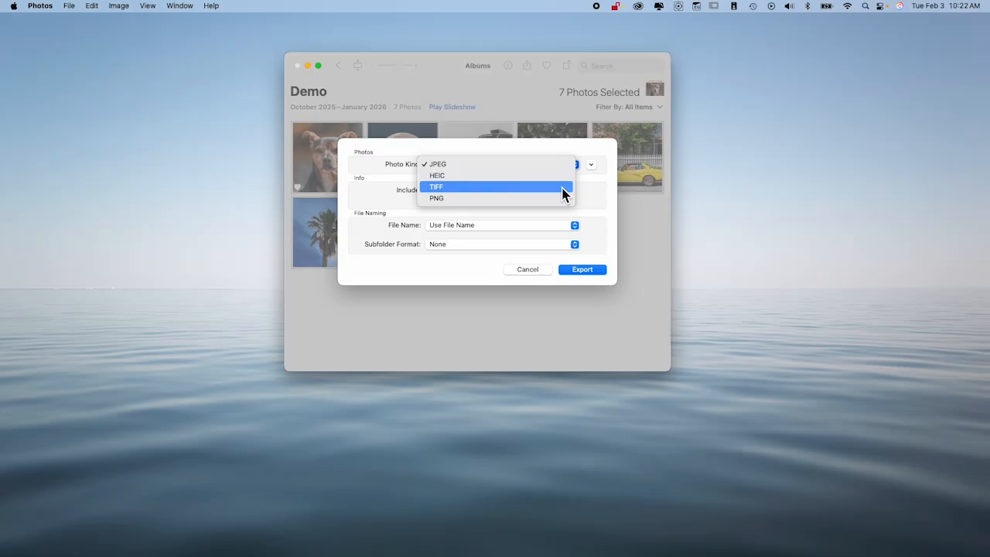
pyautogui.click(556, 164)
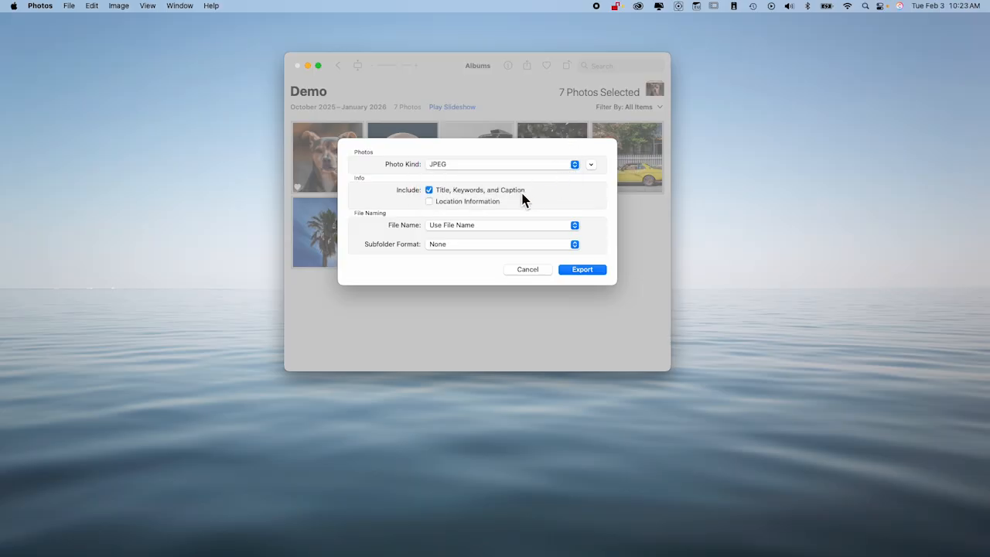
pyautogui.click(585, 271)
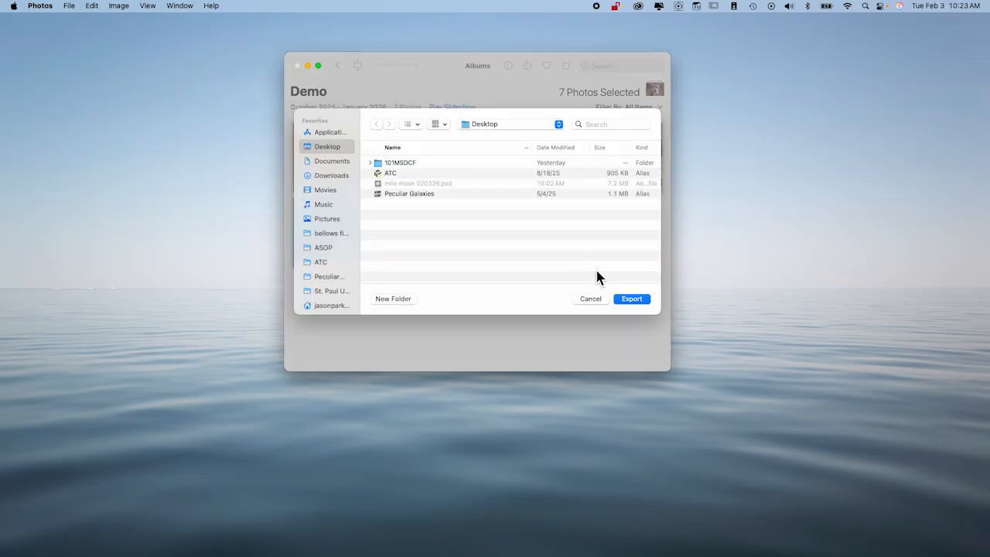
# - Create a folder named "demo images" on the Desktop and export the photos into it
pyautogui.click(398, 301)
pyautogui.write('d')
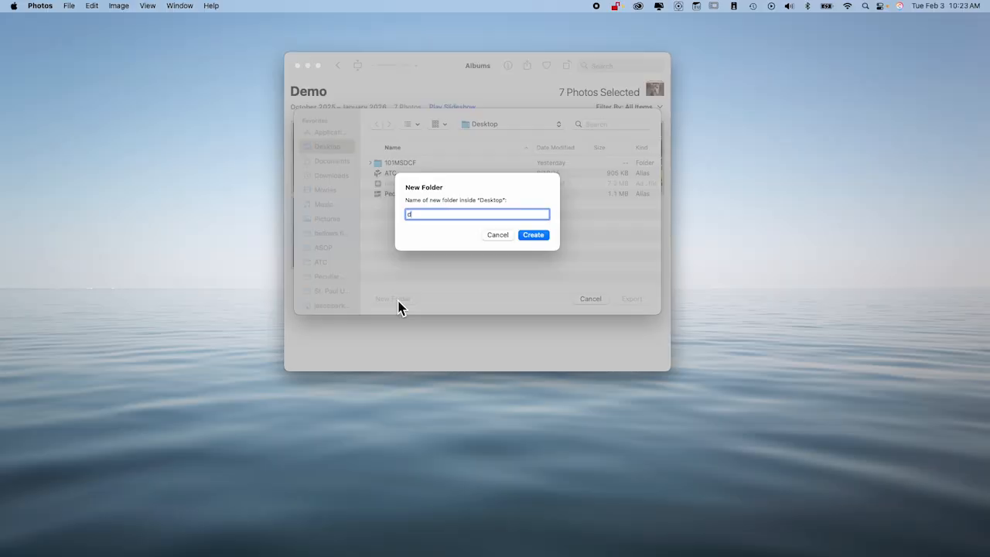
pyautogui.write('emo images')
pyautogui.press('Return')
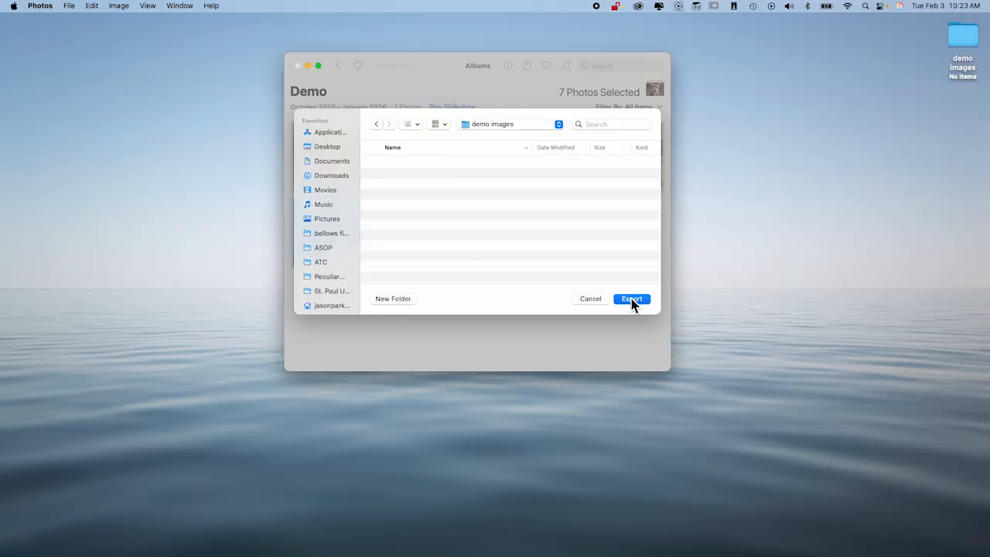
pyautogui.click(633, 301)
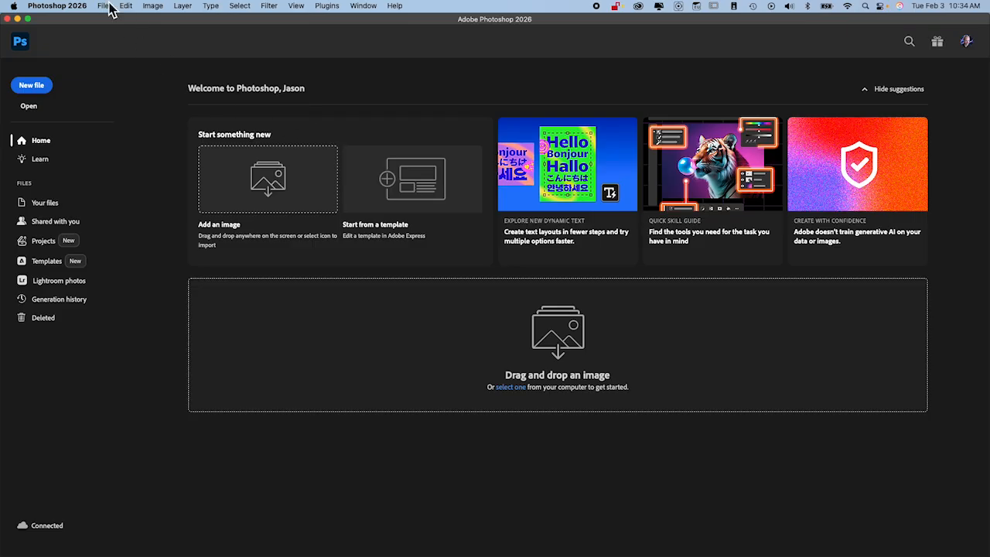
# - Switch to Photoshop and open moon-7am-11025.jpeg from the demo images folder
pyautogui.click(105, 6)
pyautogui.click(110, 31)
pyautogui.click(523, 67)
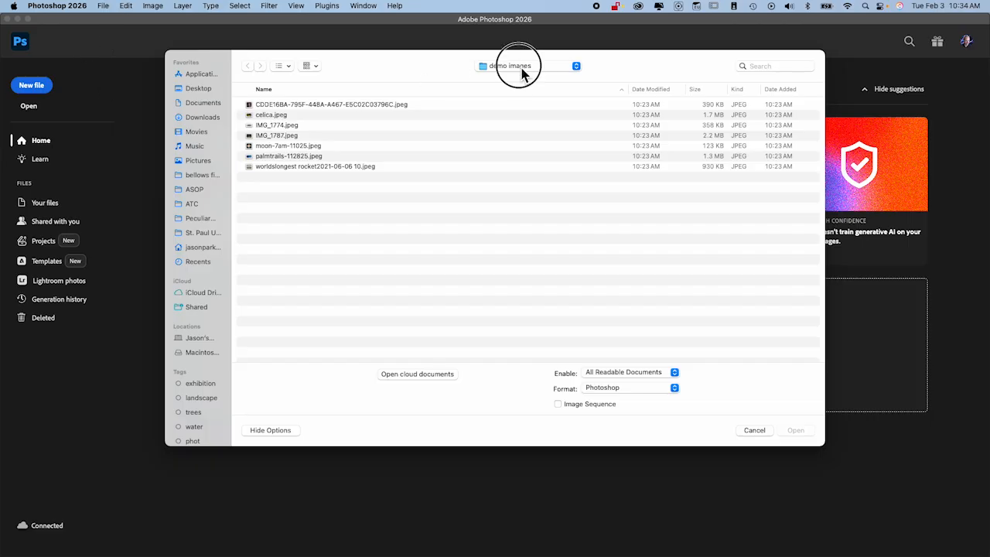
pyautogui.click(521, 67)
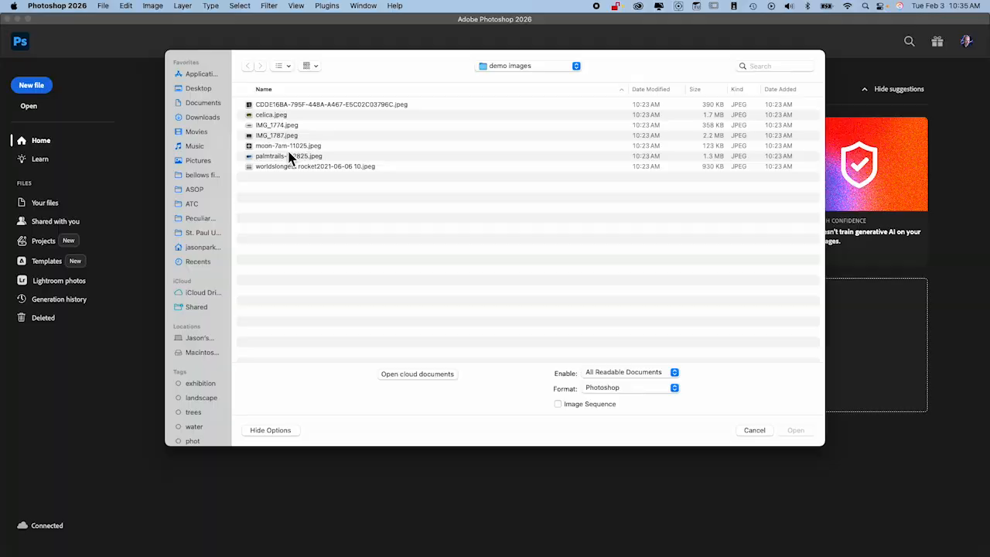
pyautogui.doubleClick(284, 149)
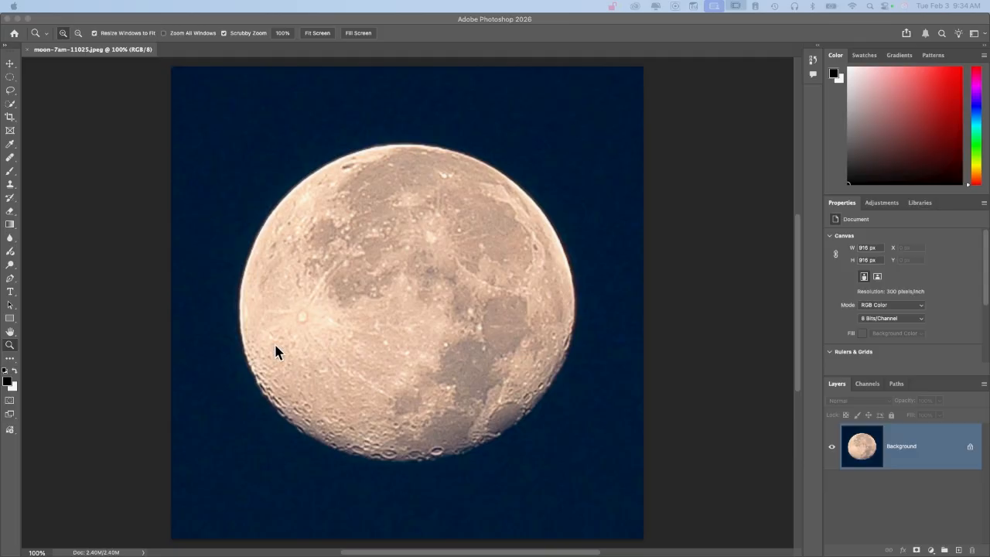
pyautogui.click(257, 321)
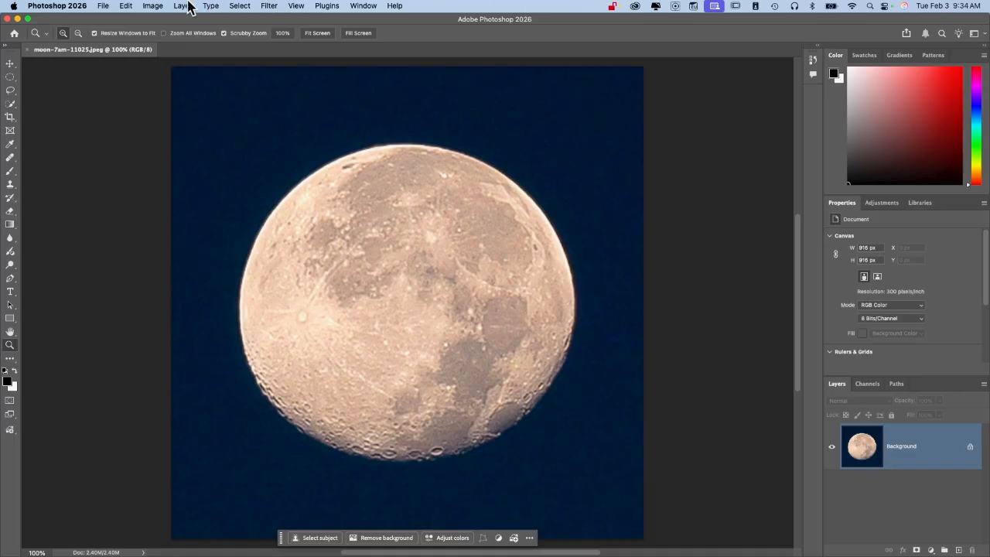
# - Try duplicating the moon's Background layer with Layer Via Copy, and undo the copy
pyautogui.click(179, 6)
pyautogui.moveTo(181, 21)
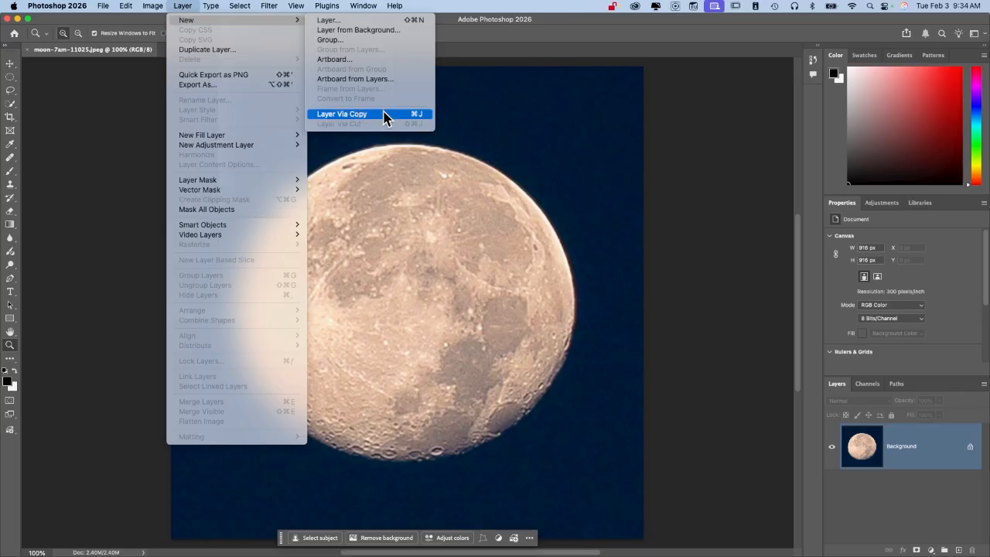
pyautogui.click(384, 115)
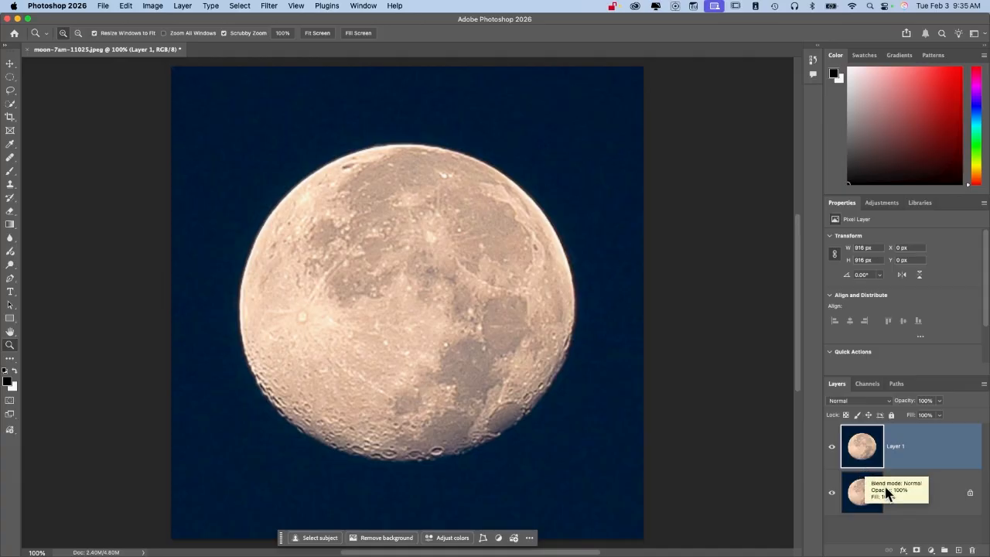
pyautogui.click(130, 6)
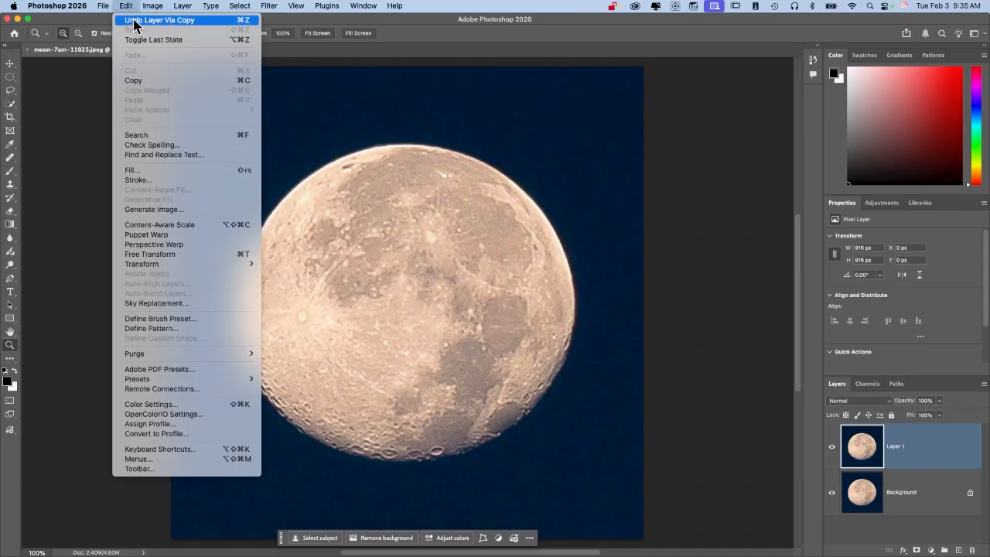
pyautogui.click(133, 21)
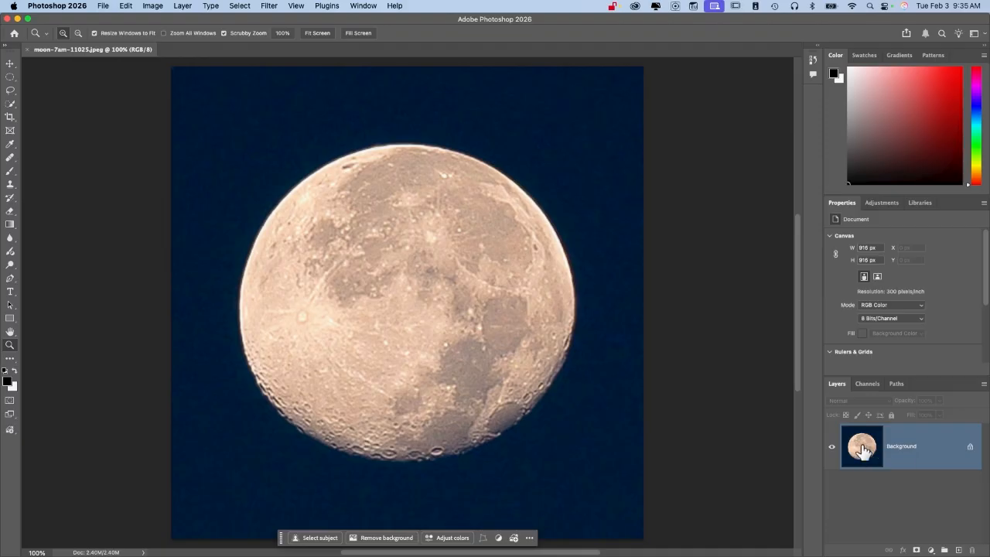
# - Duplicate the moon image's Background layer and rename the copy "working"
pyautogui.moveTo(863, 451); pyautogui.dragTo(959, 550)
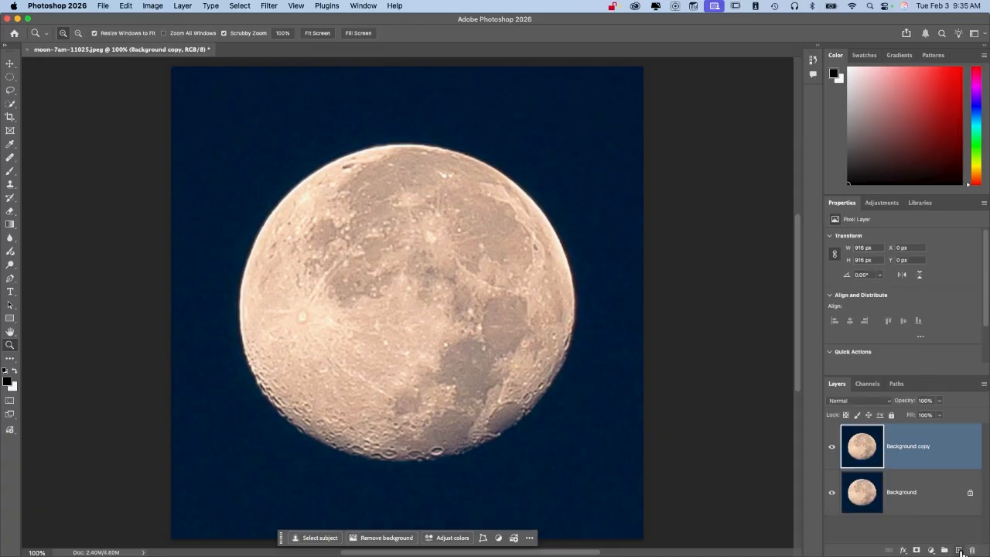
pyautogui.doubleClick(919, 446)
pyautogui.write('working')
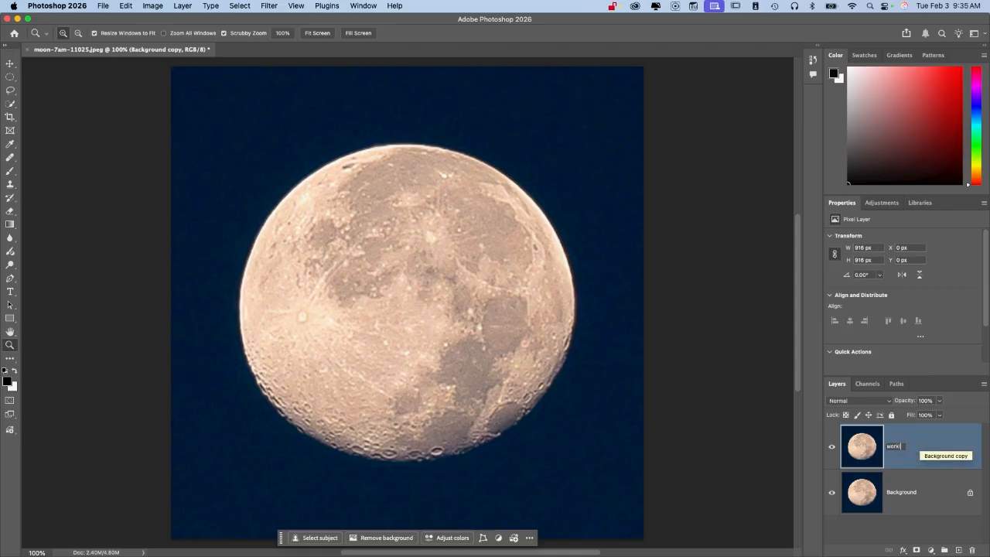
pyautogui.press('Return')
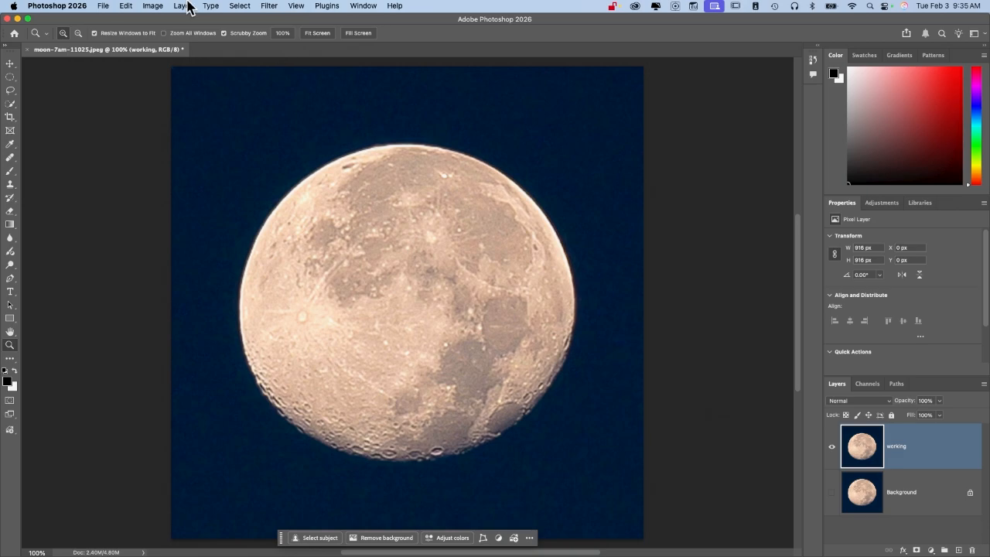
# - Open the dog photo CDDE16BA-795F-448A-A467-E5C02C03796C.jpeg from the demo images folder
pyautogui.click(103, 6)
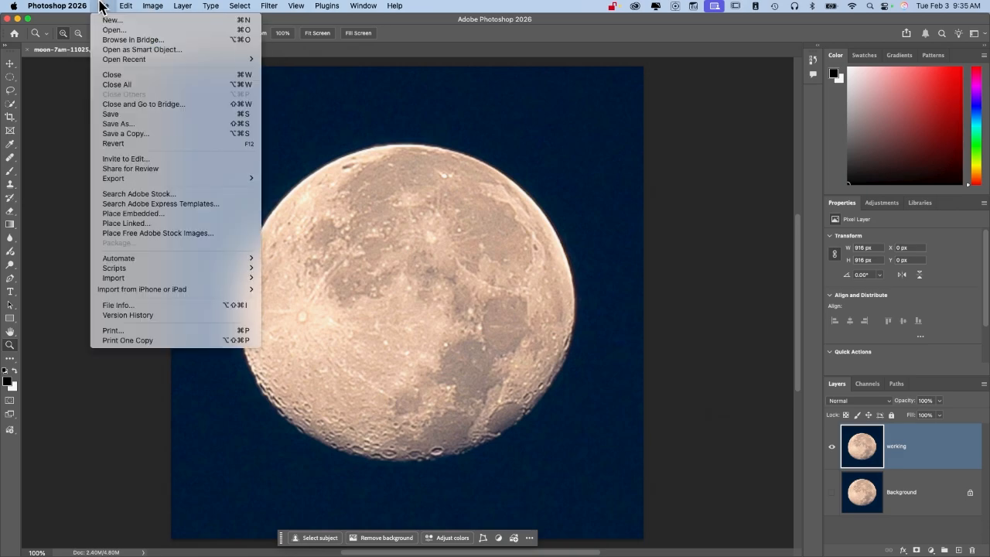
pyautogui.click(153, 31)
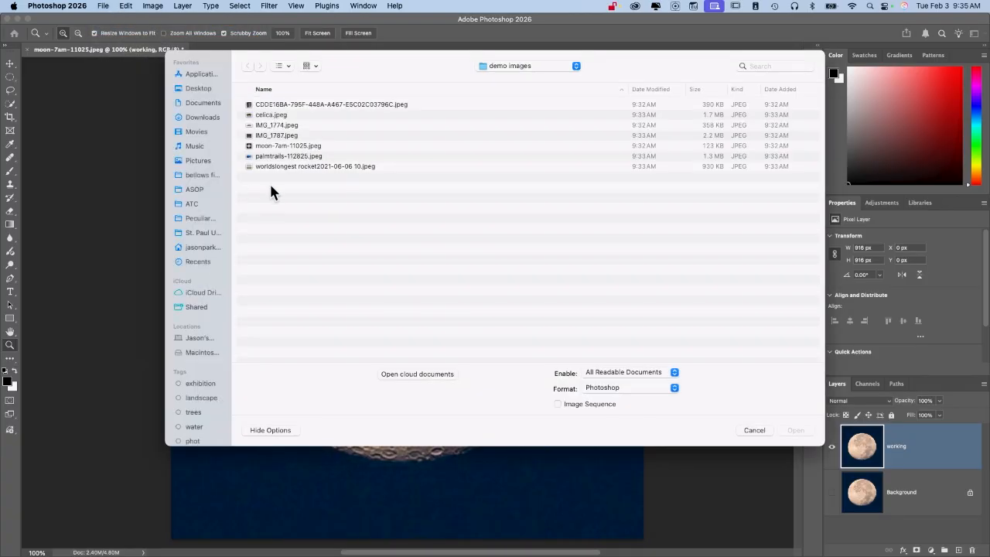
pyautogui.doubleClick(283, 107)
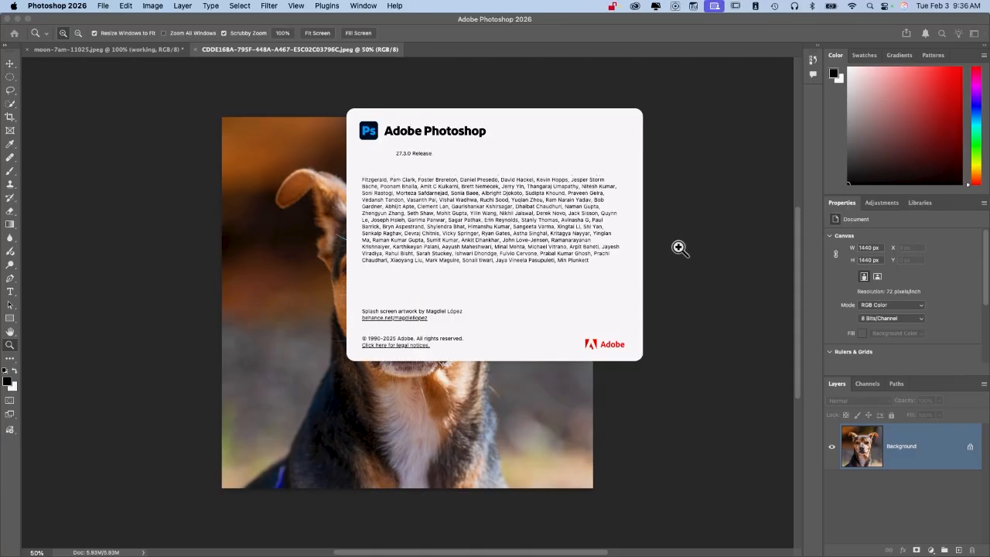
# - Dismiss the program's version information and review the available application and help commands
pyautogui.click(76, 6)
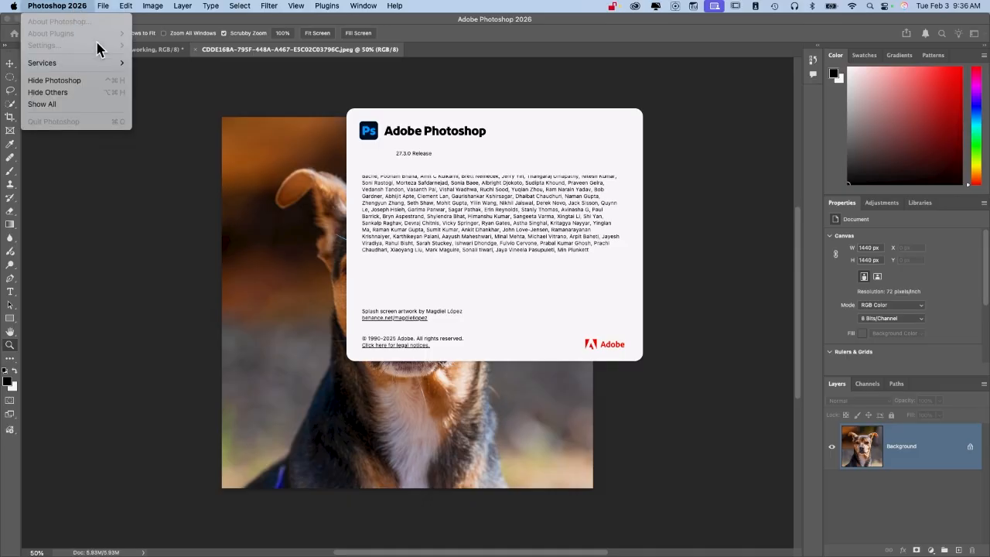
pyautogui.click(202, 187)
pyautogui.click(84, 6)
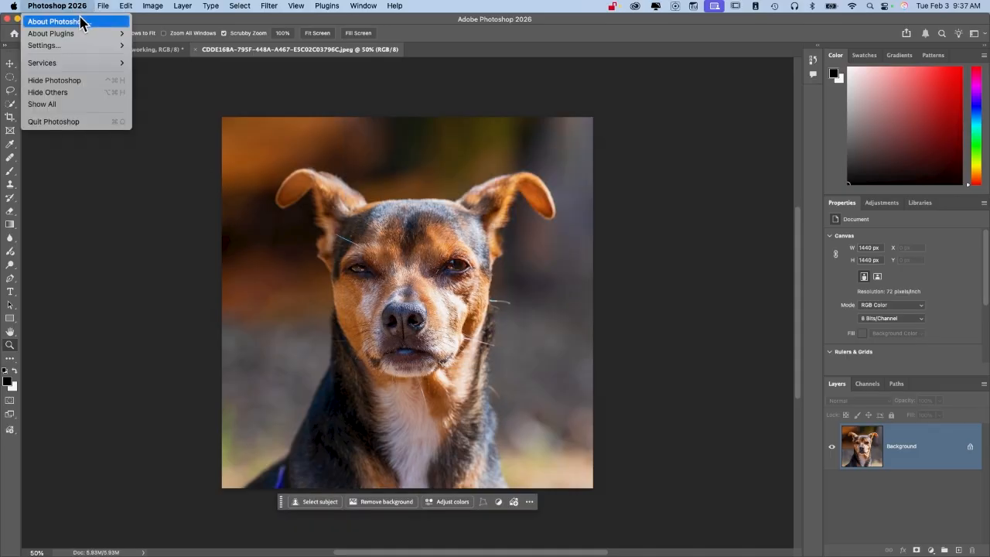
pyautogui.click(394, 7)
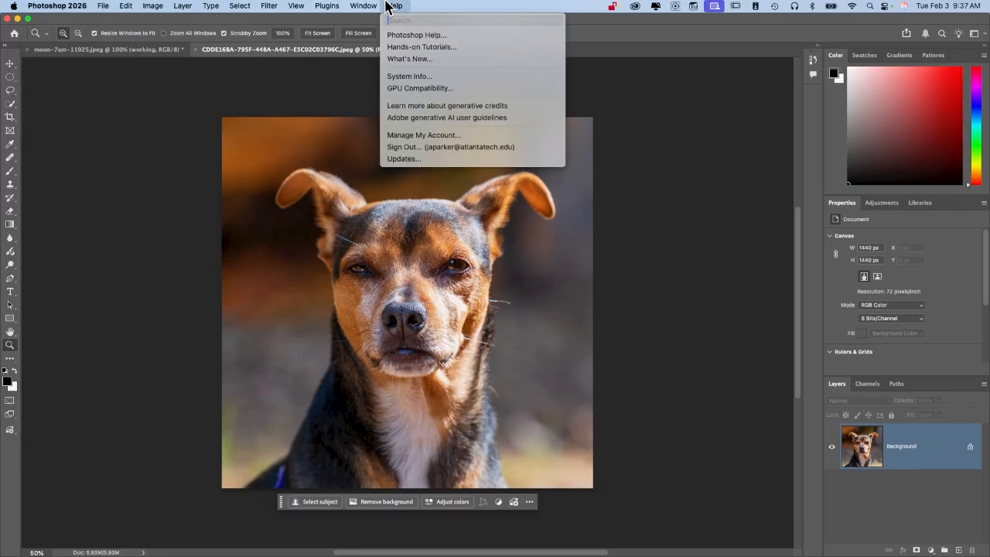
pyautogui.click(151, 202)
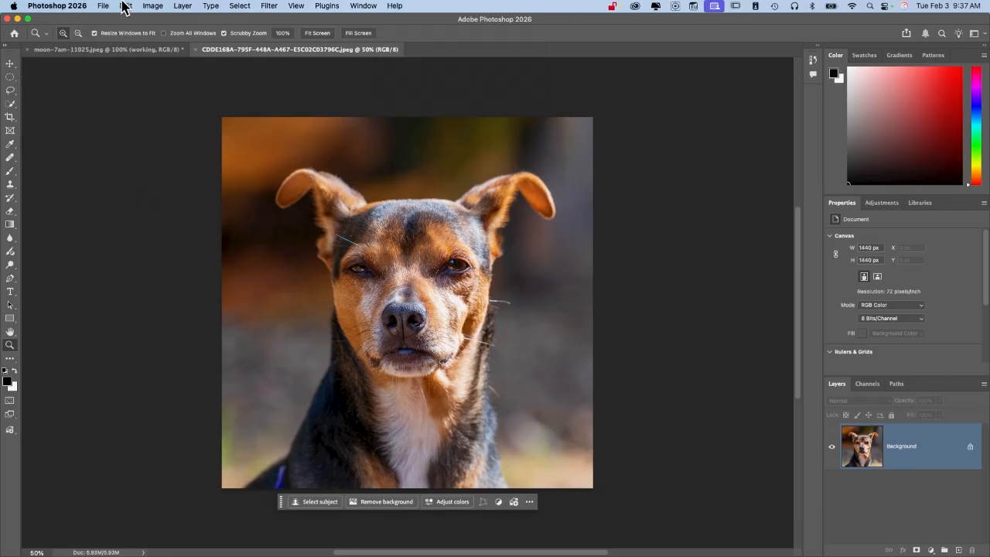
pyautogui.click(67, 6)
pyautogui.click(83, 281)
# - Try Select Subject and Remove Background on the dog photo, clearing the selection and undoing the background removal
pyautogui.click(313, 503)
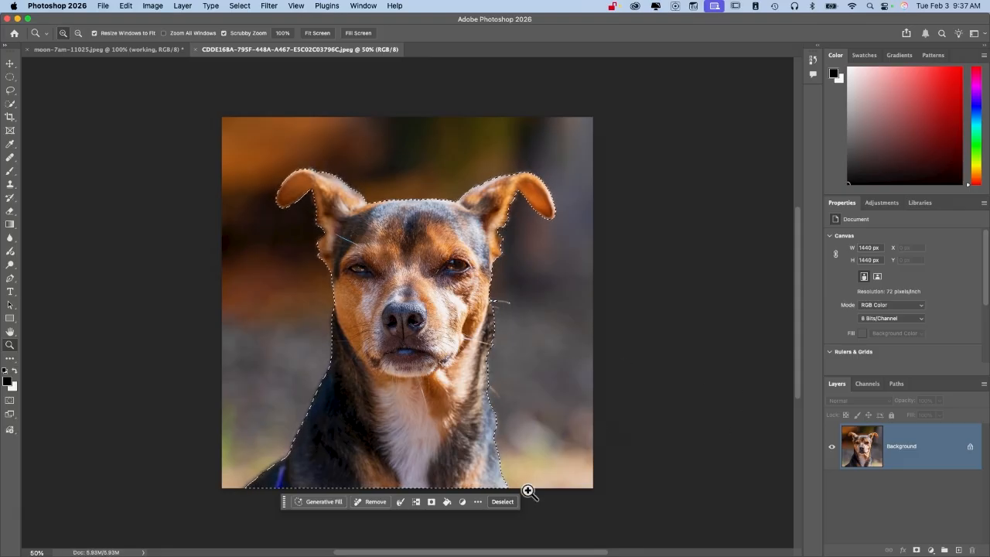
pyautogui.click(502, 504)
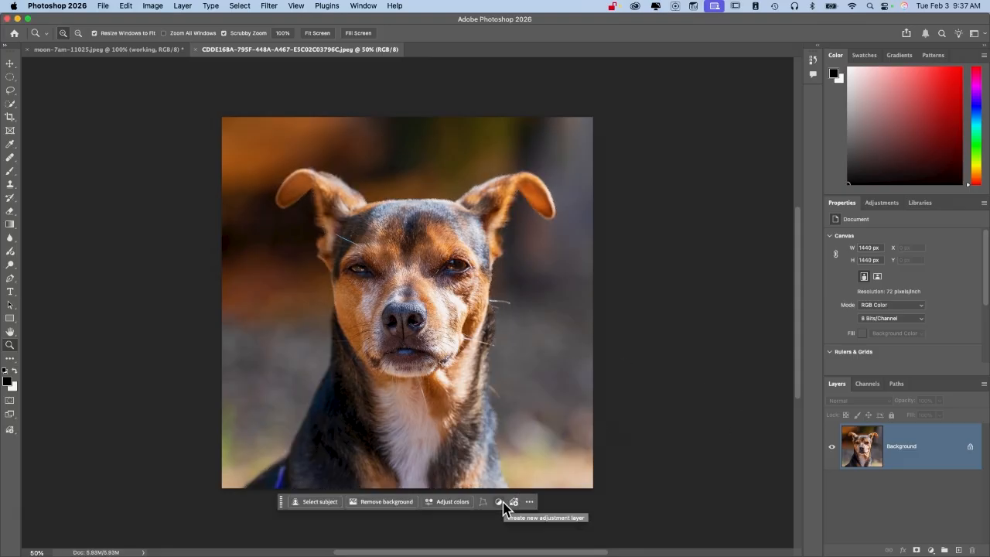
pyautogui.click(379, 502)
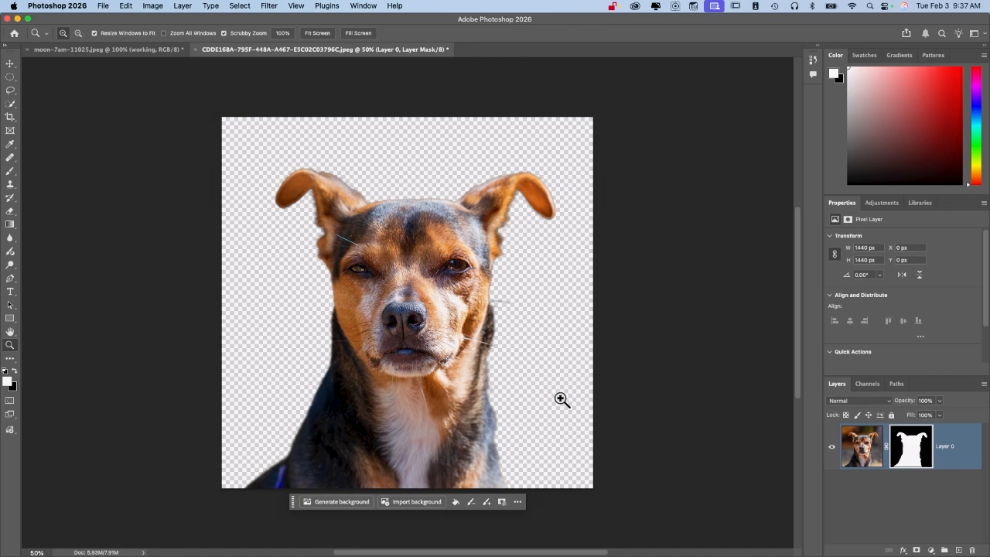
pyautogui.click(126, 6)
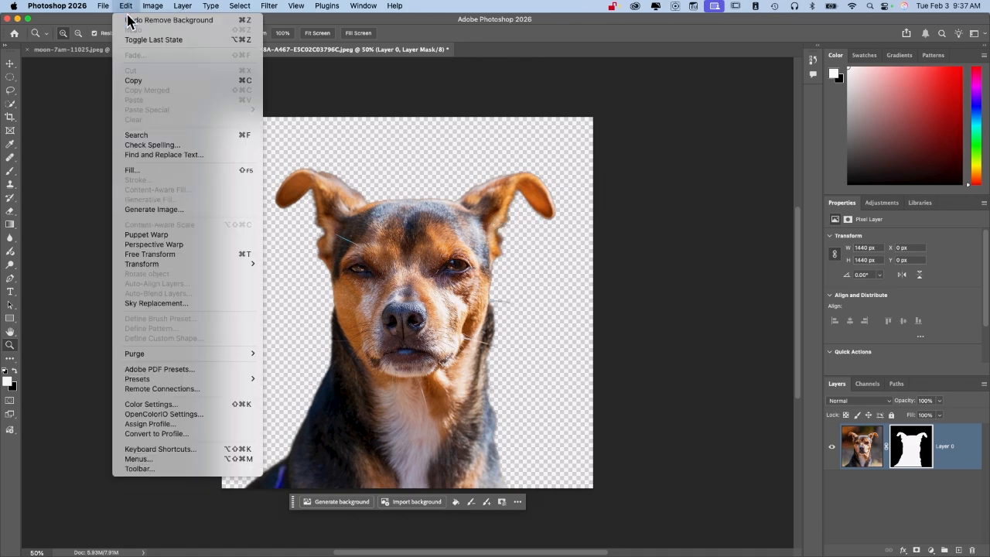
pyautogui.click(127, 20)
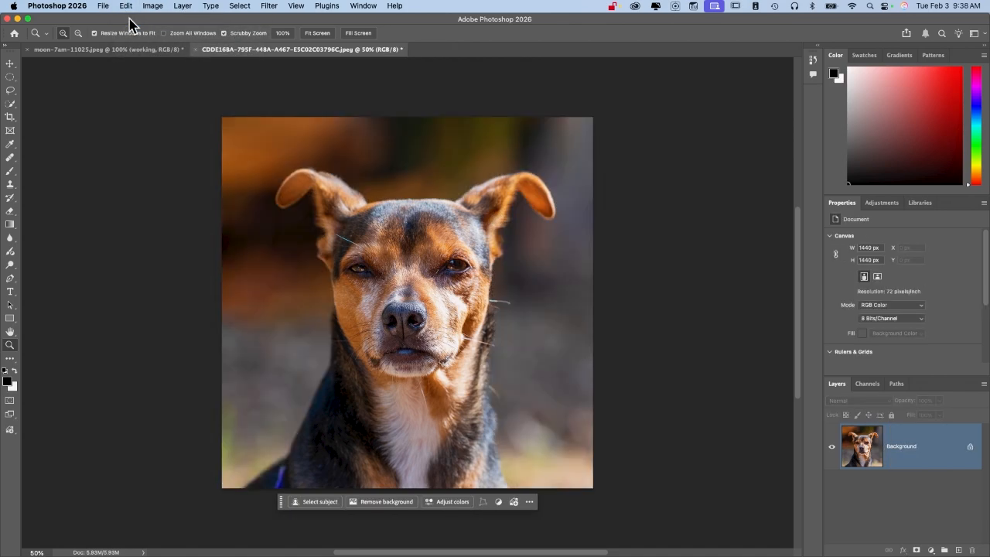
# - Try Rectangular Marquee selections around the dog's whole head and around one ear, clearing each selection
pyautogui.click(15, 79)
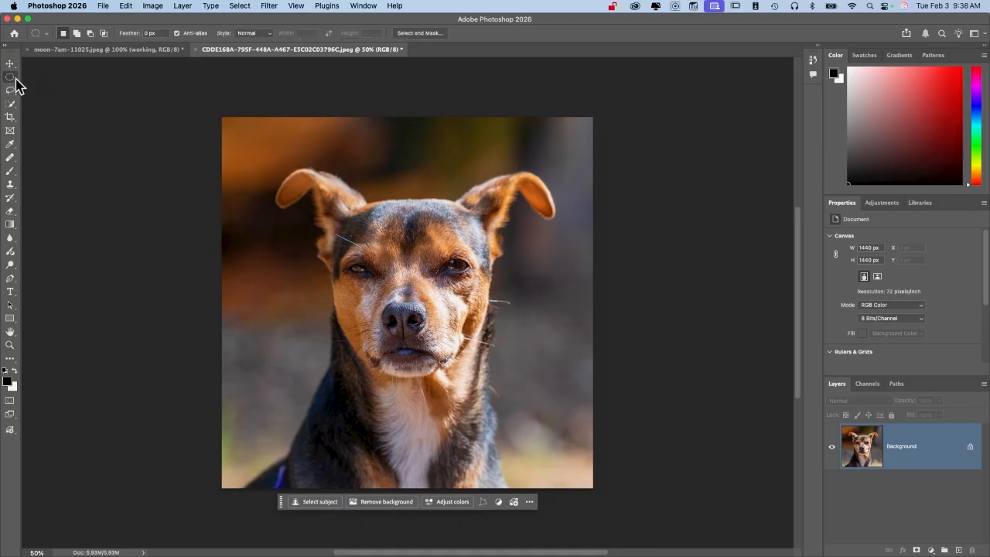
pyautogui.click(41, 76)
pyautogui.click(9, 79)
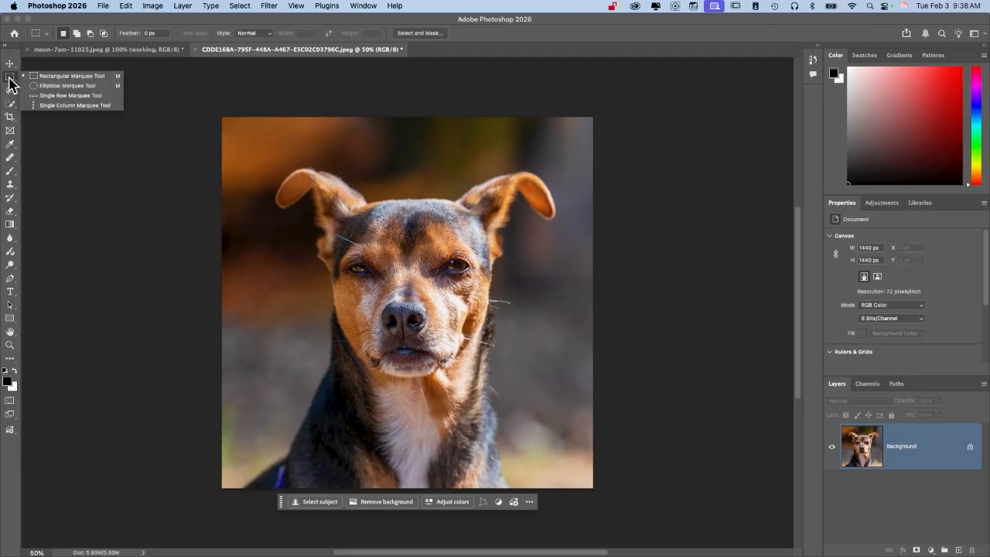
pyautogui.click(63, 79)
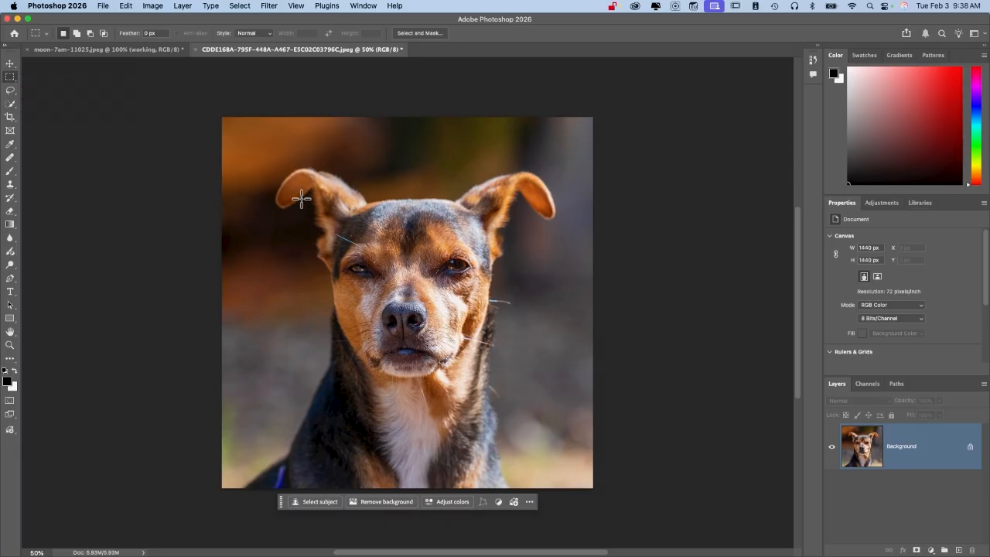
pyautogui.moveTo(272, 140); pyautogui.dragTo(549, 426)
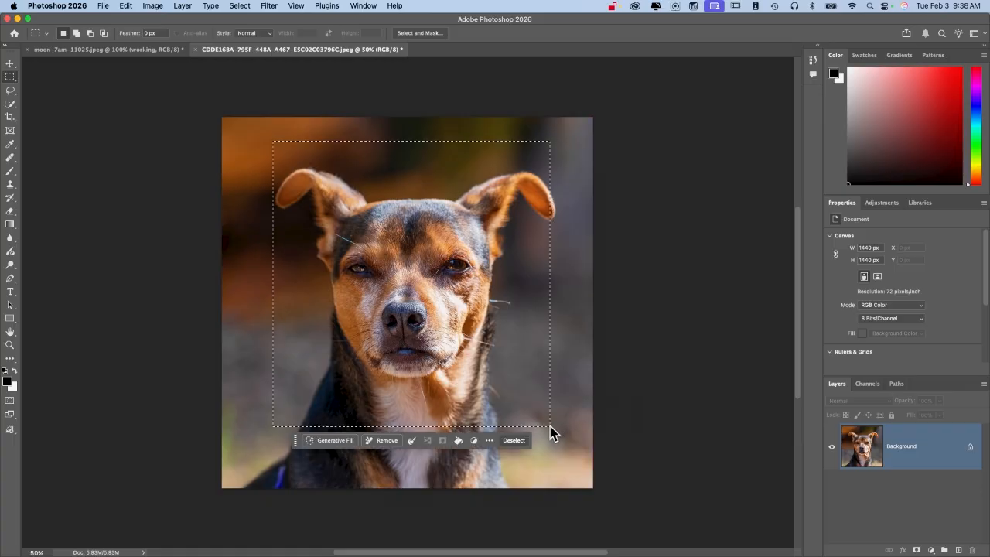
pyautogui.click(579, 374)
pyautogui.moveTo(274, 171); pyautogui.dragTo(422, 270)
pyautogui.click(513, 398)
# - Try Elliptical Marquee selections over the dog's face with the add-to-selection mode, and clear them
pyautogui.rightClick(10, 76)
pyautogui.click(33, 86)
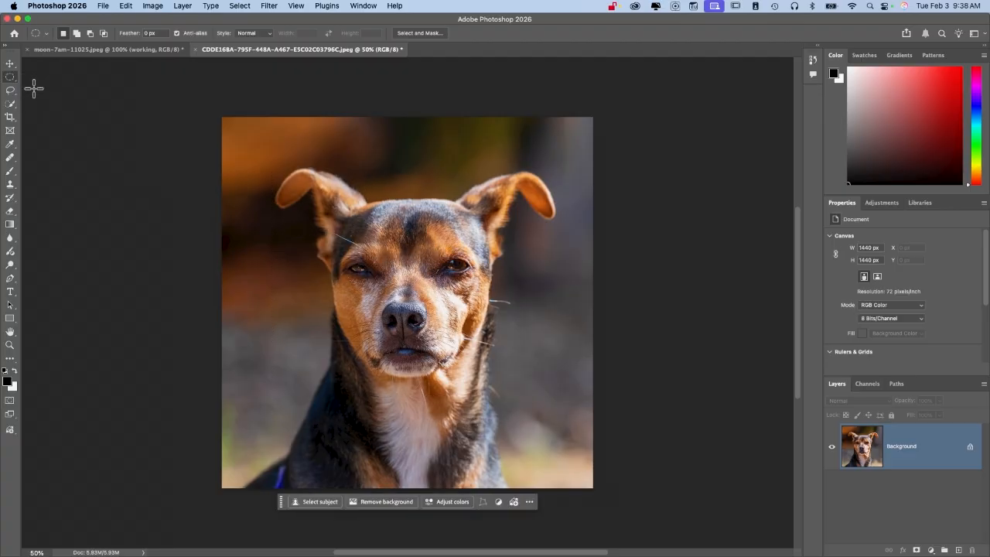
pyautogui.moveTo(321, 176); pyautogui.dragTo(473, 404)
pyautogui.press('shift')
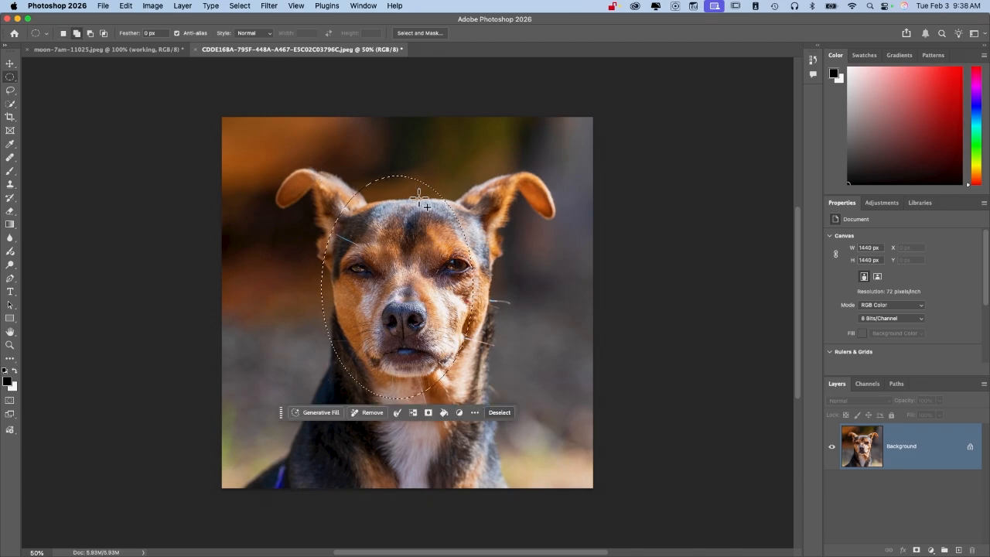
pyautogui.moveTo(359, 218); pyautogui.dragTo(504, 317)
pyautogui.click(503, 310)
# - Combine an elliptical selection on the dog's face with a second ellipse over its chest, move the combined selection up and clear it
pyautogui.moveTo(265, 165); pyautogui.dragTo(470, 387)
pyautogui.click(468, 384)
pyautogui.moveTo(344, 204); pyautogui.dragTo(477, 388)
pyautogui.moveTo(466, 343)
pyautogui.mouseDown()
pyautogui.moveTo(456, 276)
pyautogui.moveTo(453, 305)
pyautogui.moveTo(440, 301)
pyautogui.moveTo(468, 337)
pyautogui.mouseUp()
pyautogui.moveTo(343, 353); pyautogui.dragTo(487, 509)
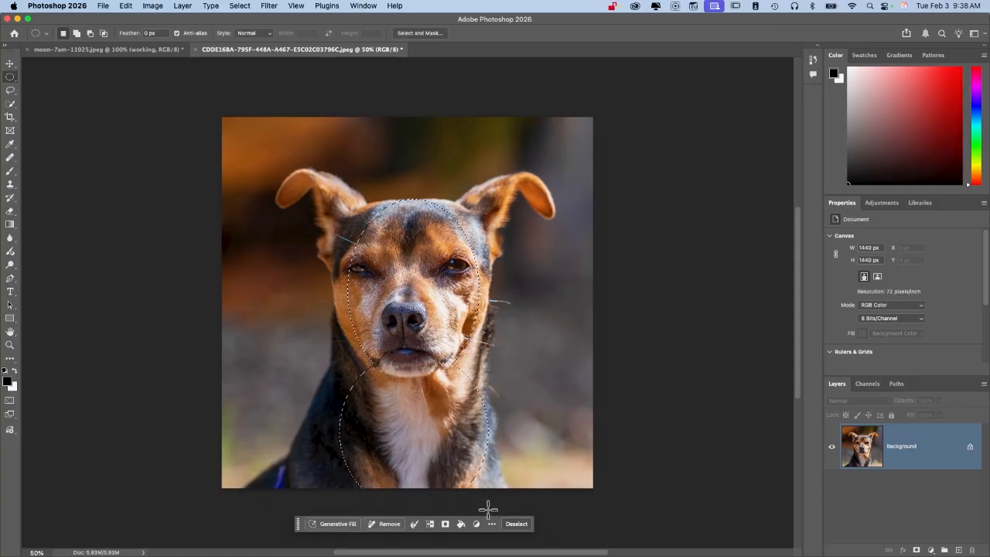
pyautogui.moveTo(445, 454); pyautogui.dragTo(429, 392)
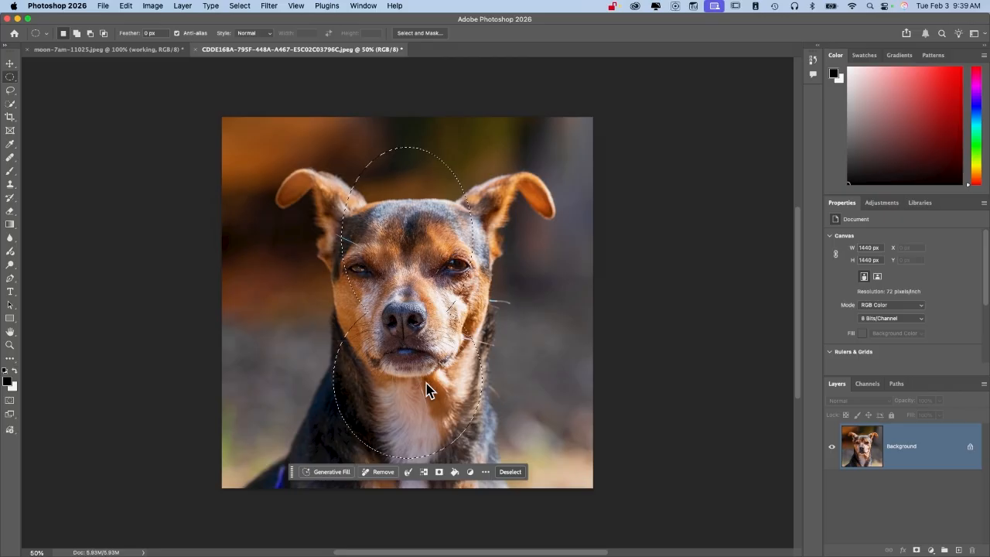
pyautogui.click(430, 388)
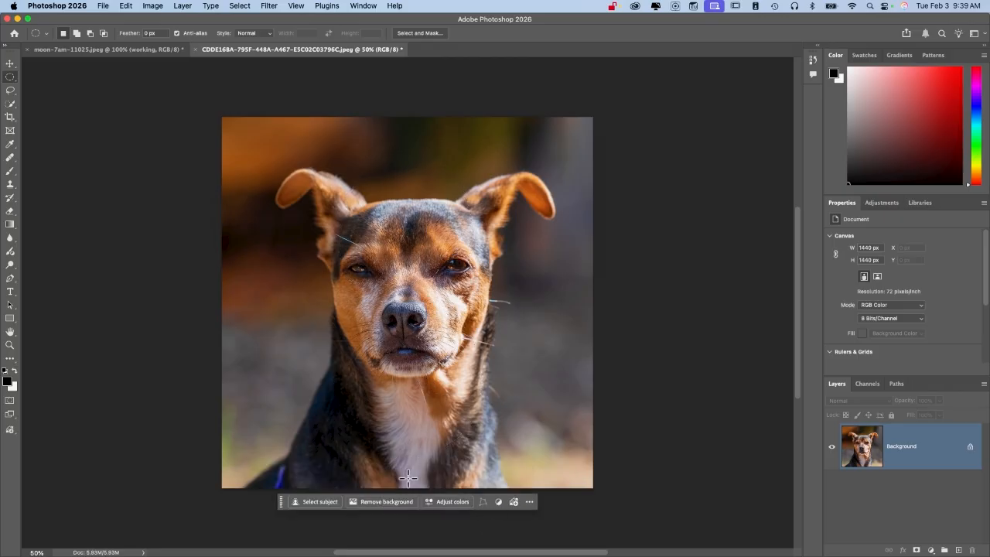
# - Try building on an elliptical selection around the dog's face with further overlapping ellipses, and clear the result
pyautogui.moveTo(324, 172); pyautogui.dragTo(499, 378)
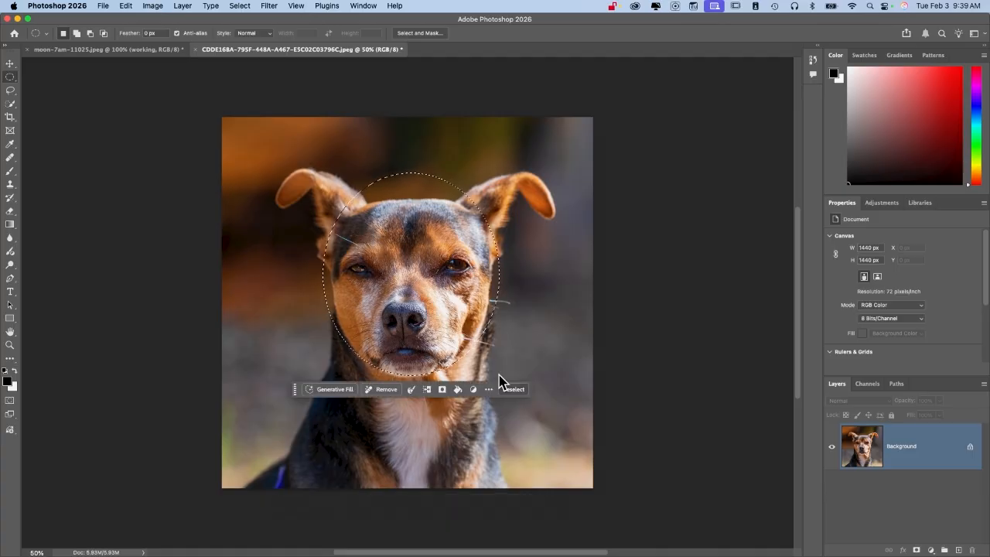
pyautogui.moveTo(331, 298); pyautogui.dragTo(520, 464)
pyautogui.moveTo(232, 211); pyautogui.dragTo(466, 338)
pyautogui.moveTo(413, 149); pyautogui.dragTo(348, 226)
pyautogui.click(286, 191)
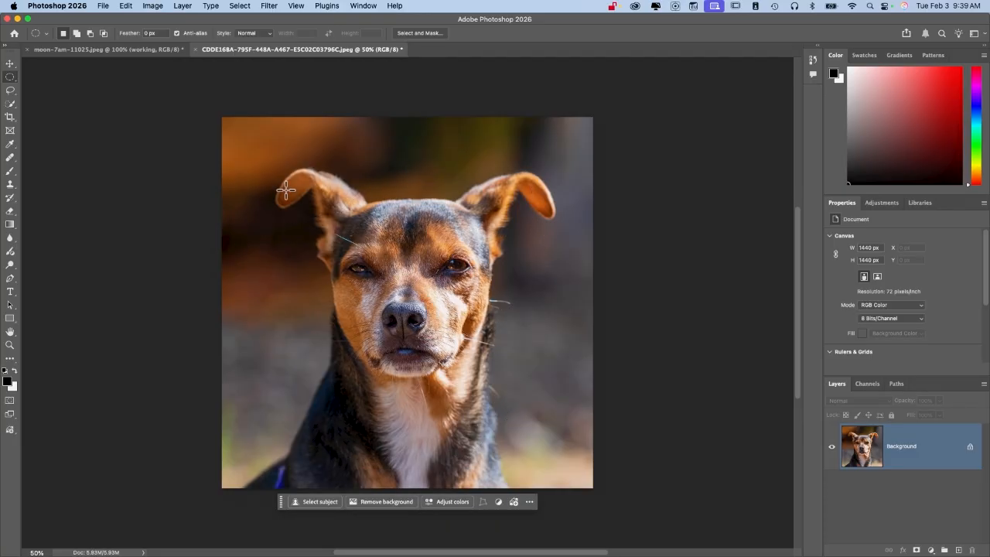
# - Draw a wide elliptical selection across the dog's ears and eyes, subtract an overlapping ellipse at the muzzle and clear the selection
pyautogui.moveTo(282, 177); pyautogui.dragTo(512, 325)
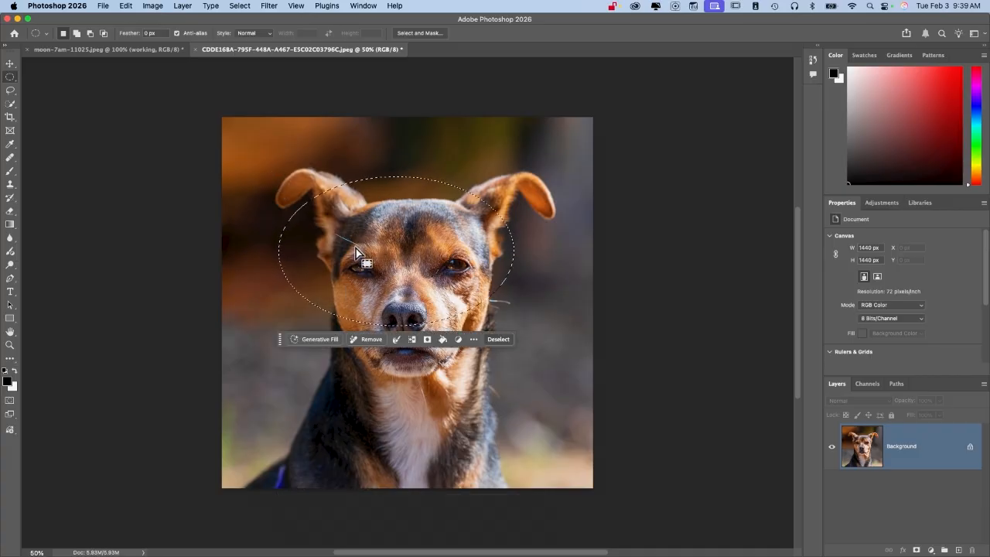
pyautogui.moveTo(356, 248); pyautogui.dragTo(511, 363)
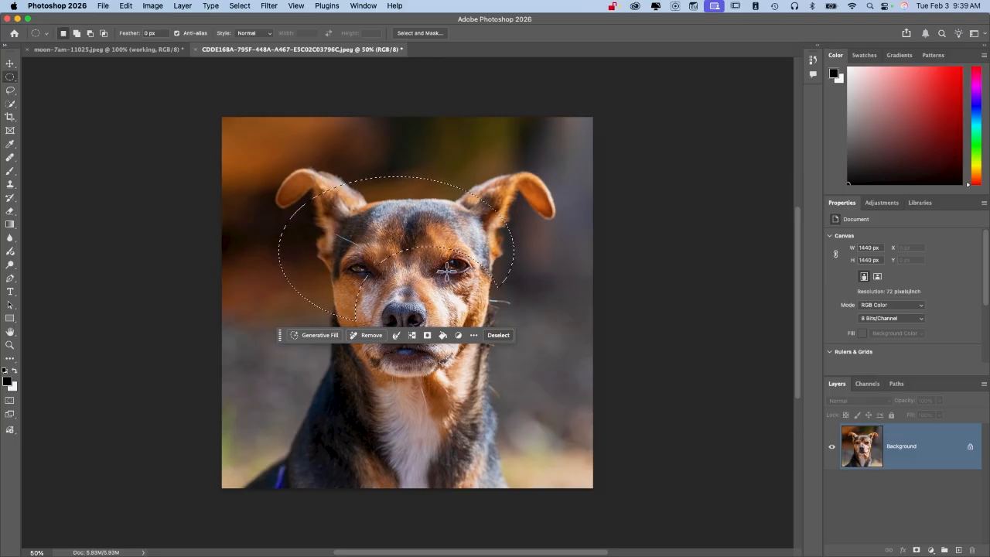
pyautogui.click(508, 335)
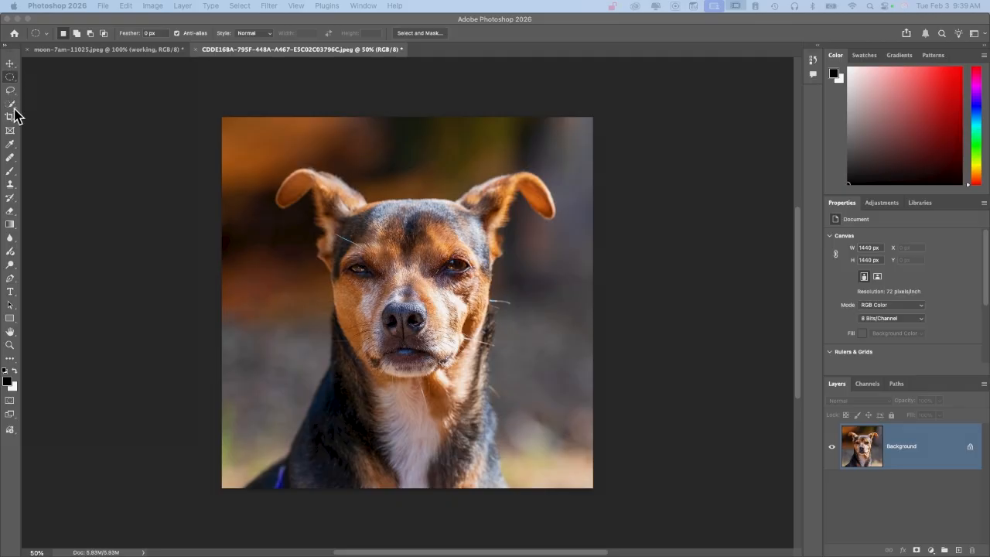
# - Trace a loose freehand Lasso selection around the dog's ears, head and body, and clear it
pyautogui.click(11, 92)
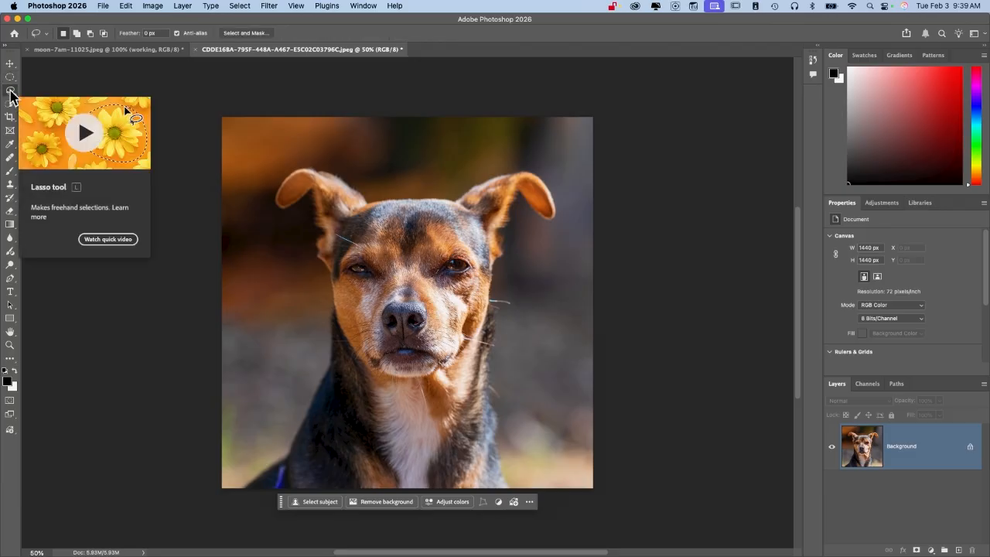
pyautogui.rightClick(11, 93)
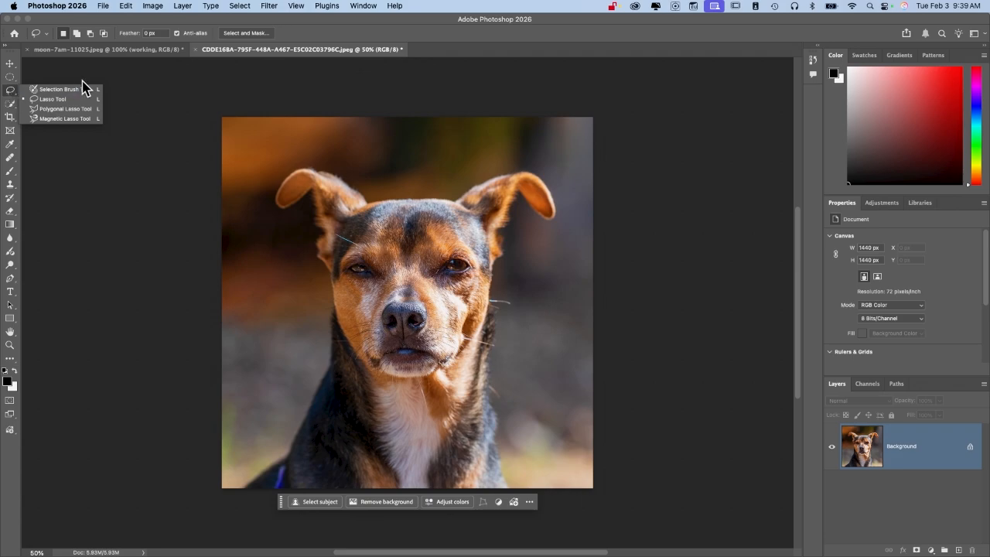
pyautogui.click(48, 99)
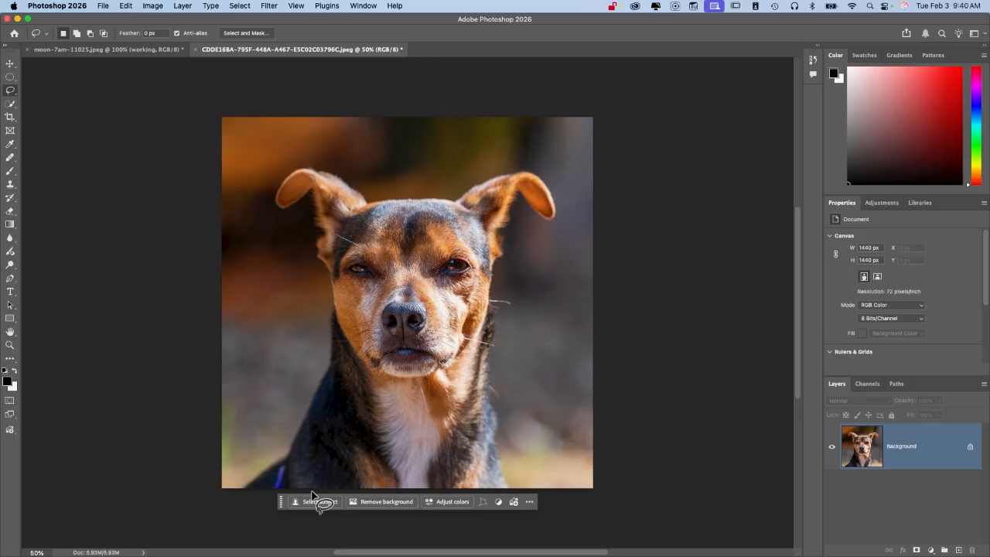
pyautogui.moveTo(229, 494)
pyautogui.mouseDown()
pyautogui.moveTo(263, 470)
pyautogui.moveTo(289, 426)
pyautogui.mouseUp()
pyautogui.moveTo(308, 379)
pyautogui.mouseDown()
pyautogui.moveTo(312, 289)
pyautogui.moveTo(292, 237)
pyautogui.moveTo(266, 214)
pyautogui.moveTo(257, 184)
pyautogui.moveTo(267, 148)
pyautogui.moveTo(317, 140)
pyautogui.moveTo(348, 150)
pyautogui.moveTo(383, 182)
pyautogui.moveTo(477, 170)
pyautogui.moveTo(508, 137)
pyautogui.moveTo(554, 144)
pyautogui.moveTo(560, 203)
pyautogui.moveTo(549, 232)
pyautogui.moveTo(518, 218)
pyautogui.moveTo(515, 384)
pyautogui.moveTo(253, 529)
pyautogui.moveTo(230, 520)
pyautogui.mouseUp()
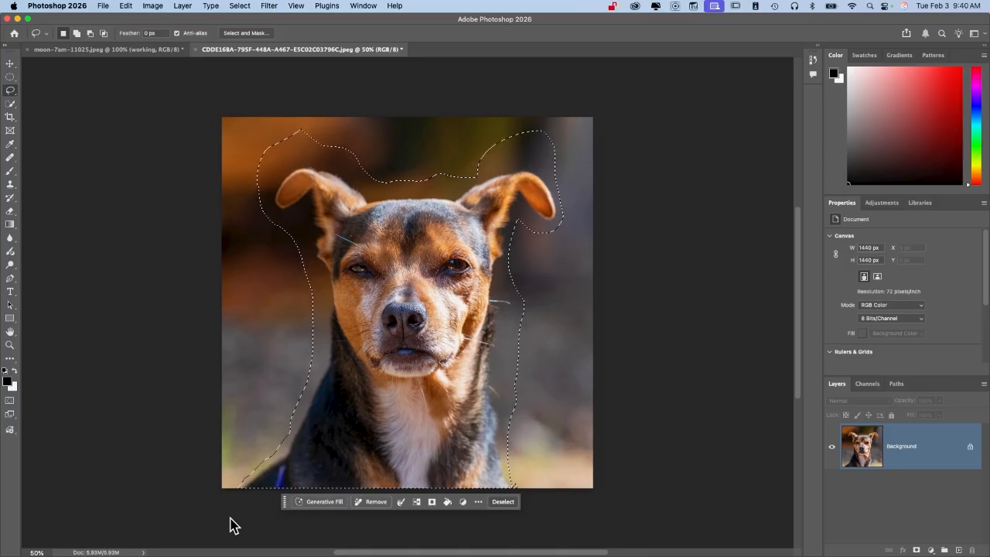
pyautogui.click(502, 501)
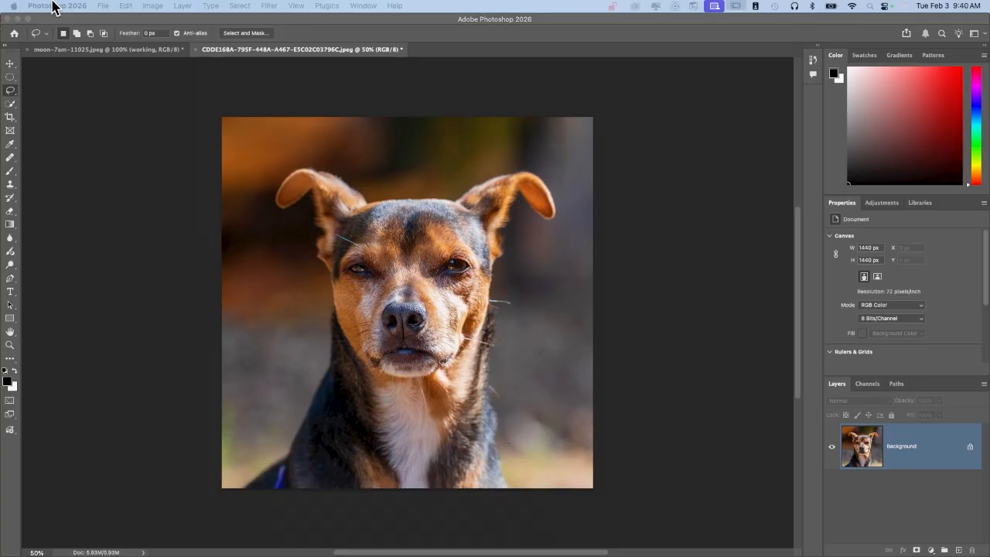
pyautogui.click(237, 5)
pyautogui.click(249, 31)
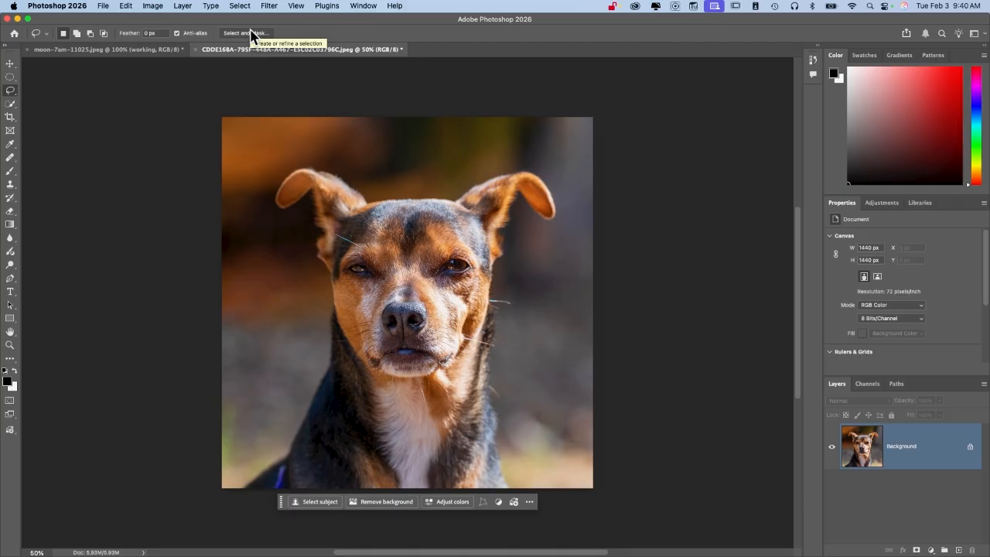
# - Paint a selection over the dog's head and body with the Selection Brush at 85 px, adjusting the brush hardness
pyautogui.rightClick(9, 91)
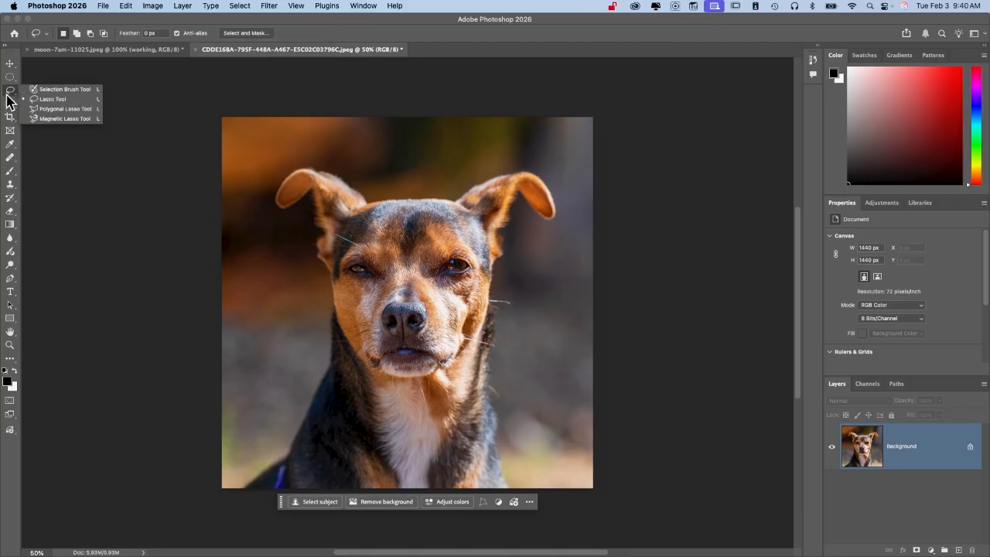
pyautogui.click(50, 90)
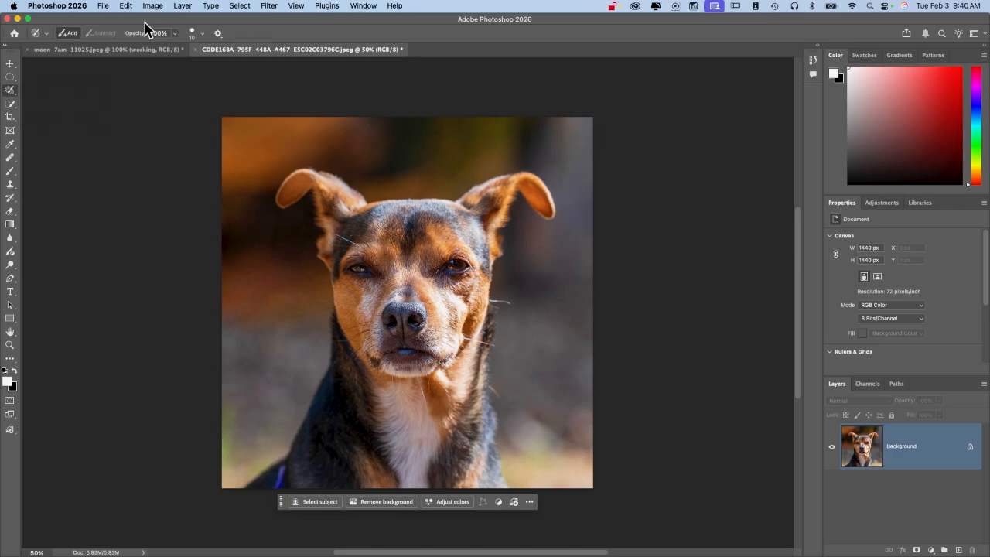
pyautogui.click(46, 35)
pyautogui.click(46, 35)
pyautogui.click(203, 34)
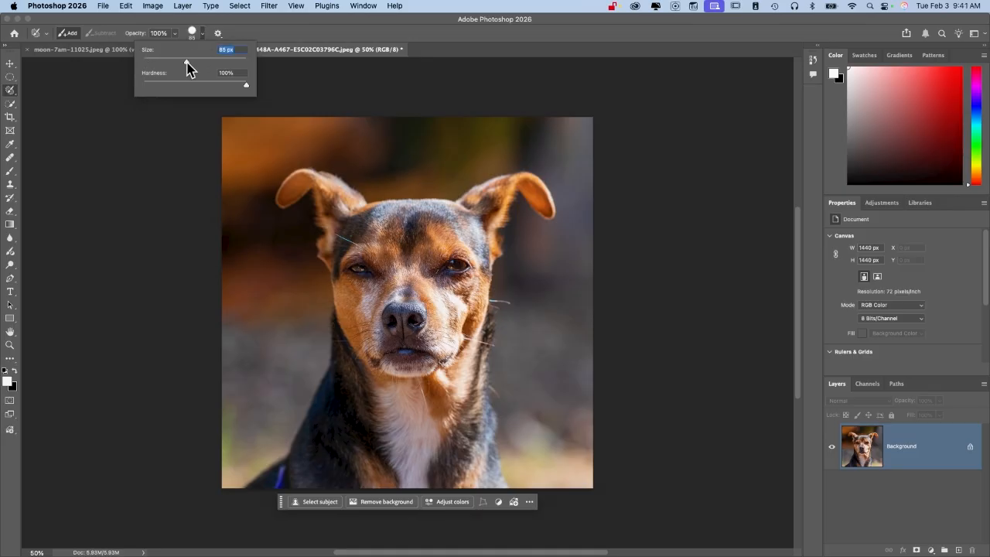
pyautogui.moveTo(246, 87); pyautogui.dragTo(191, 91)
pyautogui.press('Return')
pyautogui.moveTo(430, 230)
pyautogui.mouseDown()
pyautogui.moveTo(386, 227)
pyautogui.moveTo(300, 186)
pyautogui.moveTo(450, 212)
pyautogui.moveTo(517, 180)
pyautogui.moveTo(539, 194)
pyautogui.moveTo(493, 205)
pyautogui.moveTo(487, 271)
pyautogui.moveTo(467, 295)
pyautogui.moveTo(483, 476)
pyautogui.moveTo(409, 496)
pyautogui.moveTo(255, 493)
pyautogui.moveTo(301, 458)
pyautogui.moveTo(345, 348)
pyautogui.moveTo(347, 261)
pyautogui.moveTo(325, 222)
pyautogui.moveTo(352, 237)
pyautogui.moveTo(464, 230)
pyautogui.moveTo(467, 240)
pyautogui.moveTo(372, 264)
pyautogui.moveTo(439, 268)
pyautogui.moveTo(440, 231)
pyautogui.moveTo(388, 291)
pyautogui.moveTo(415, 393)
pyautogui.moveTo(453, 425)
pyautogui.moveTo(458, 446)
pyautogui.moveTo(444, 474)
pyautogui.moveTo(324, 487)
pyautogui.moveTo(328, 463)
pyautogui.moveTo(430, 464)
pyautogui.moveTo(433, 480)
pyautogui.moveTo(412, 489)
pyautogui.moveTo(429, 425)
pyautogui.moveTo(378, 454)
pyautogui.moveTo(416, 417)
pyautogui.moveTo(325, 471)
pyautogui.moveTo(352, 460)
pyautogui.moveTo(336, 435)
pyautogui.moveTo(362, 392)
pyautogui.moveTo(335, 419)
pyautogui.moveTo(374, 420)
pyautogui.moveTo(409, 342)
pyautogui.moveTo(463, 370)
pyautogui.moveTo(464, 414)
pyautogui.moveTo(428, 364)
pyautogui.moveTo(385, 384)
pyautogui.moveTo(371, 276)
pyautogui.moveTo(365, 311)
pyautogui.moveTo(451, 289)
pyautogui.moveTo(456, 317)
pyautogui.mouseUp()
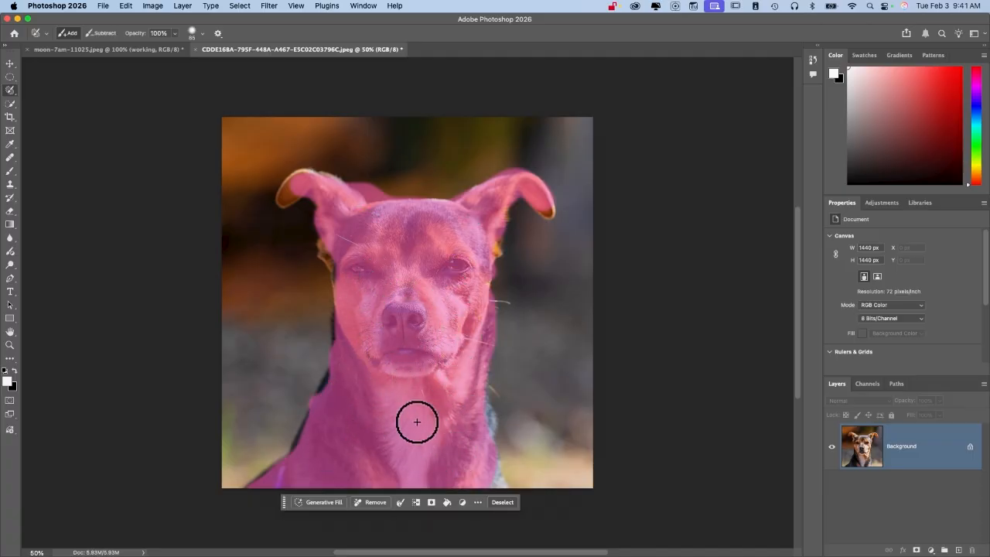
# - Try subtracting the area around one eye from the brushed selection, undo the subtraction and clear the whole selection
pyautogui.click(99, 35)
pyautogui.moveTo(378, 281)
pyautogui.mouseDown()
pyautogui.moveTo(346, 286)
pyautogui.moveTo(399, 281)
pyautogui.moveTo(372, 275)
pyautogui.mouseUp()
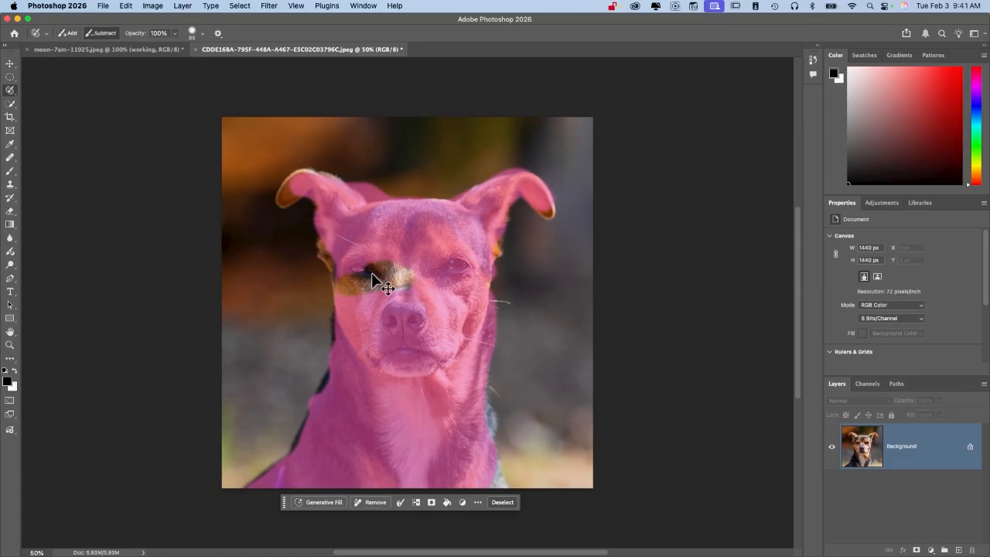
pyautogui.press('super+z')
pyautogui.press('Return')
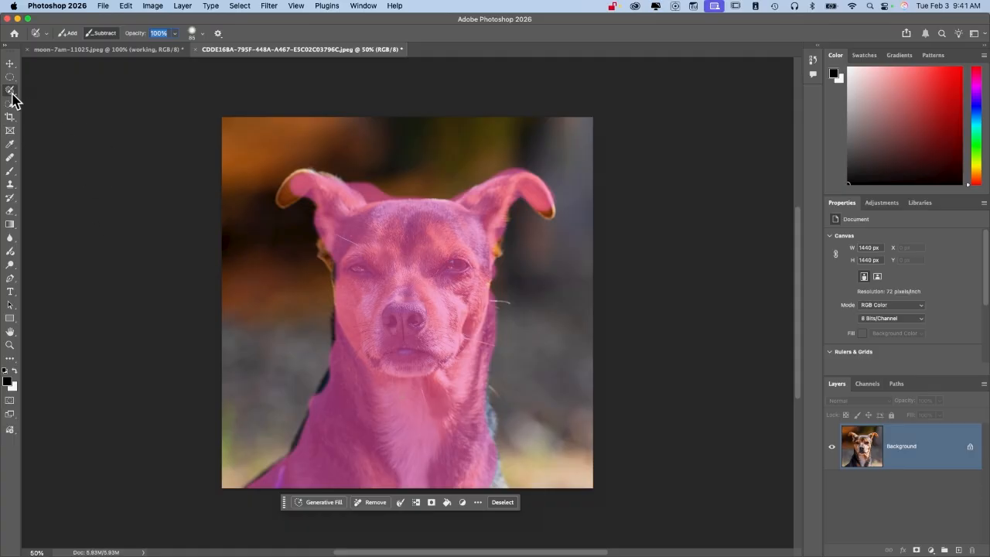
pyautogui.press('super+d')
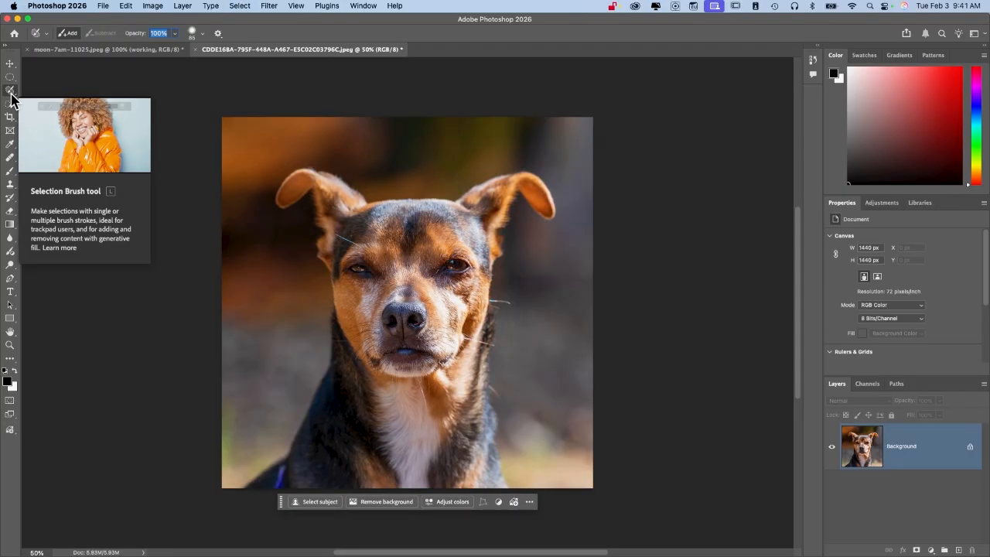
# - Outline part of the dog's shoulder, ear, face and chest with a closed Polygonal Lasso selection, and clear it
pyautogui.rightClick(11, 94)
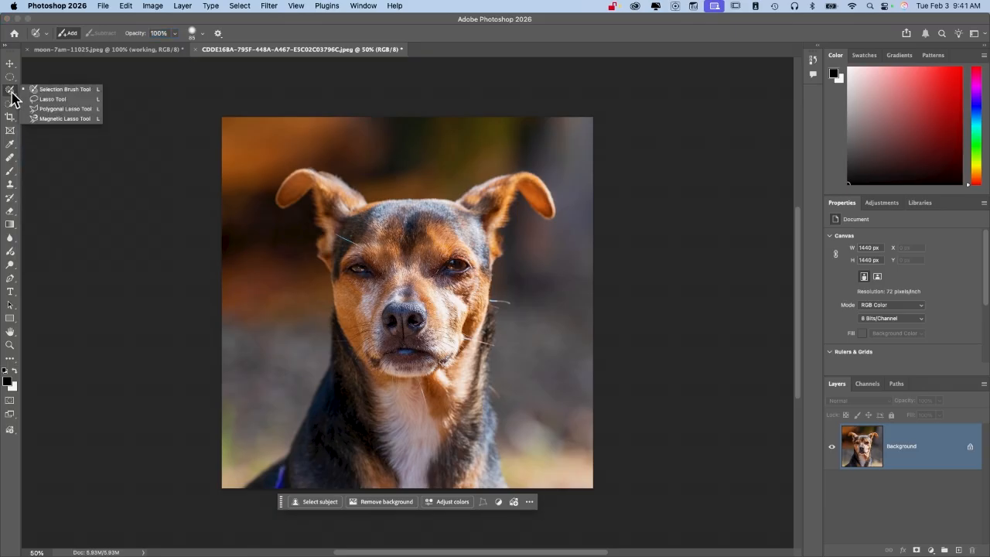
pyautogui.click(65, 109)
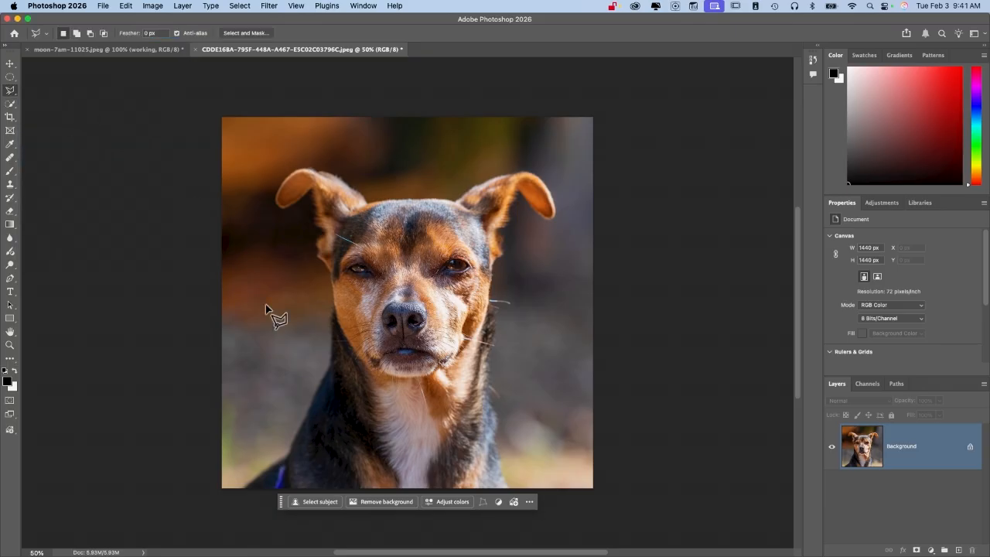
pyautogui.click(287, 454)
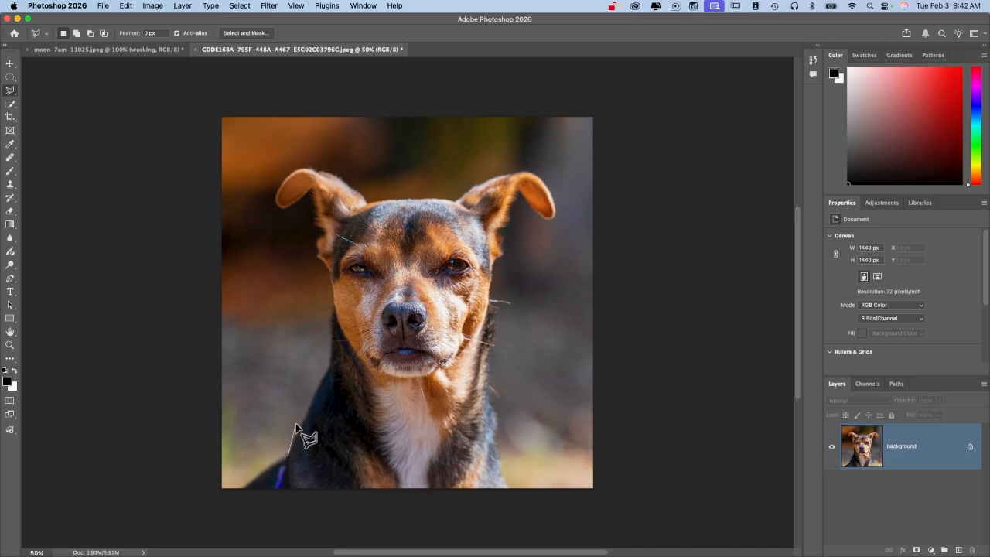
pyautogui.click(297, 423)
pyautogui.click(333, 307)
pyautogui.click(330, 271)
pyautogui.click(317, 239)
pyautogui.click(328, 232)
pyautogui.click(311, 206)
pyautogui.click(347, 169)
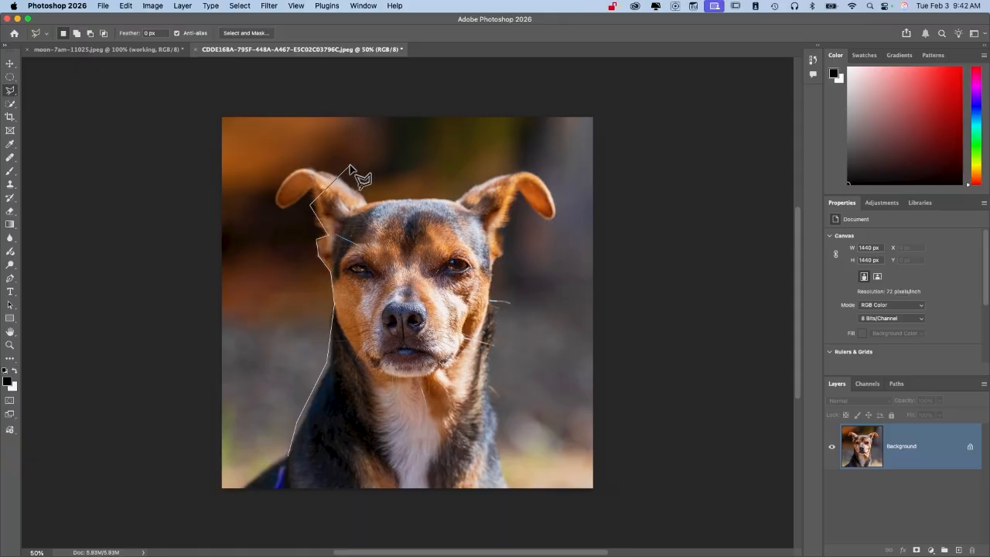
pyautogui.click(366, 202)
pyautogui.click(432, 189)
pyautogui.click(456, 258)
pyautogui.click(342, 354)
pyautogui.click(381, 424)
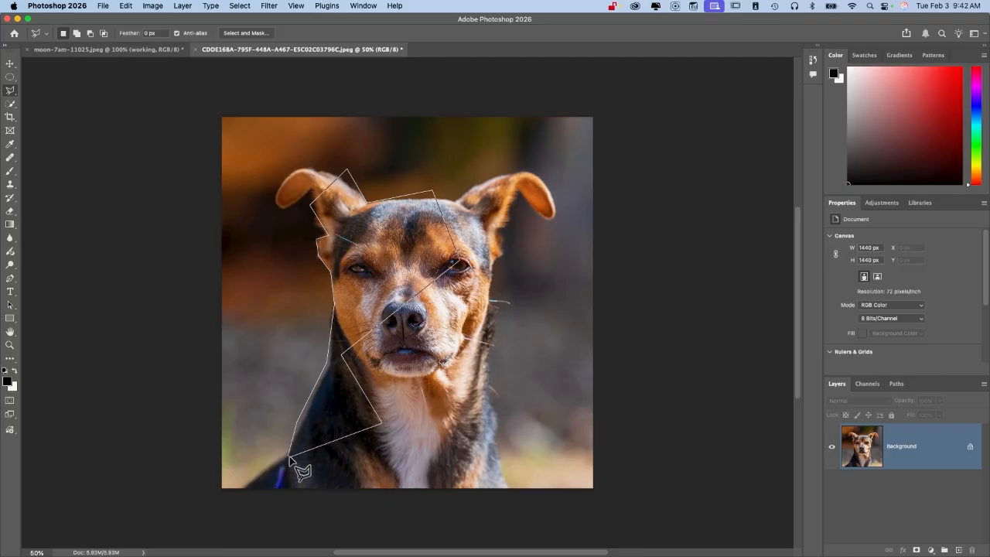
pyautogui.click(288, 457)
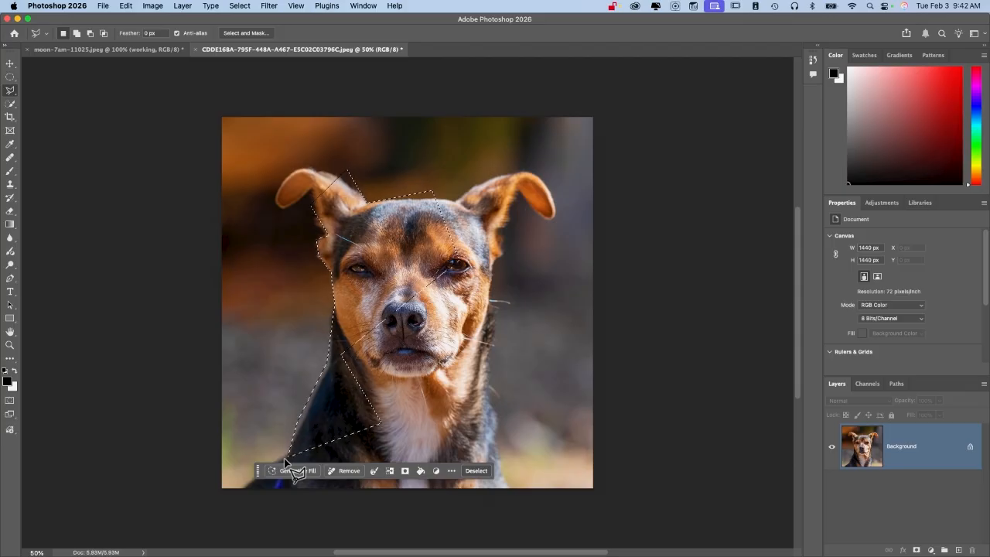
pyautogui.press('super+d')
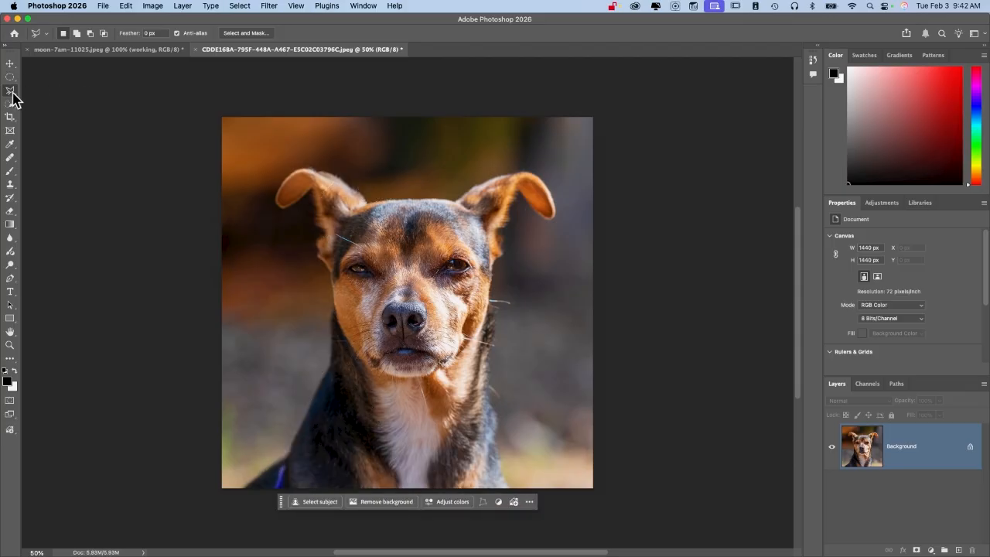
# - Trace a closed Magnetic Lasso selection from the dog's shoulder up the neck and cheek, across the face and down the chest
pyautogui.click(11, 91)
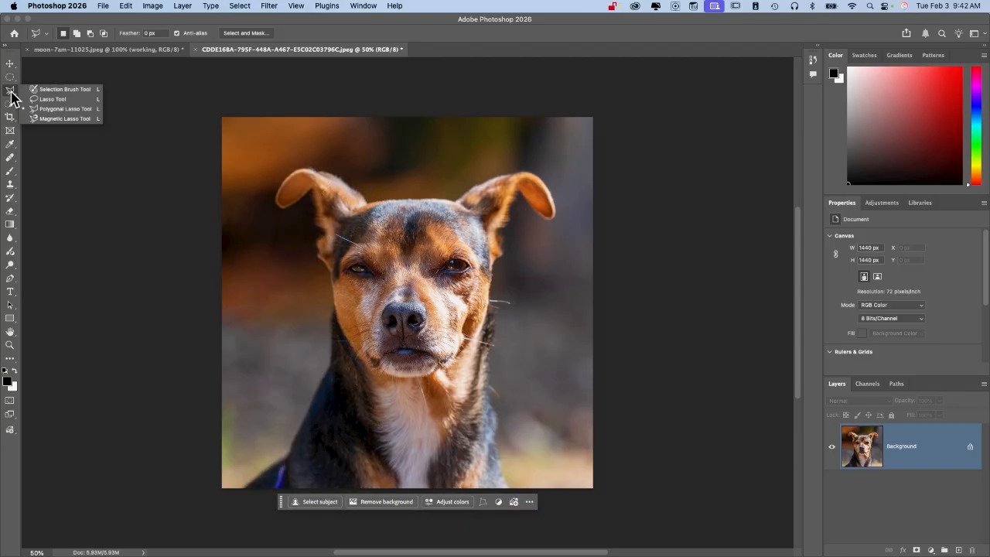
pyautogui.click(65, 120)
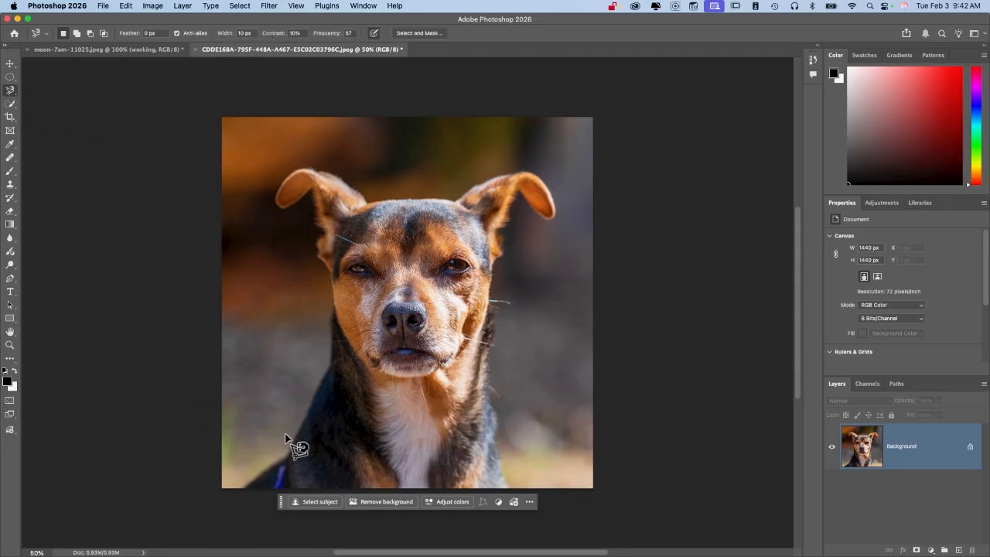
pyautogui.click(287, 455)
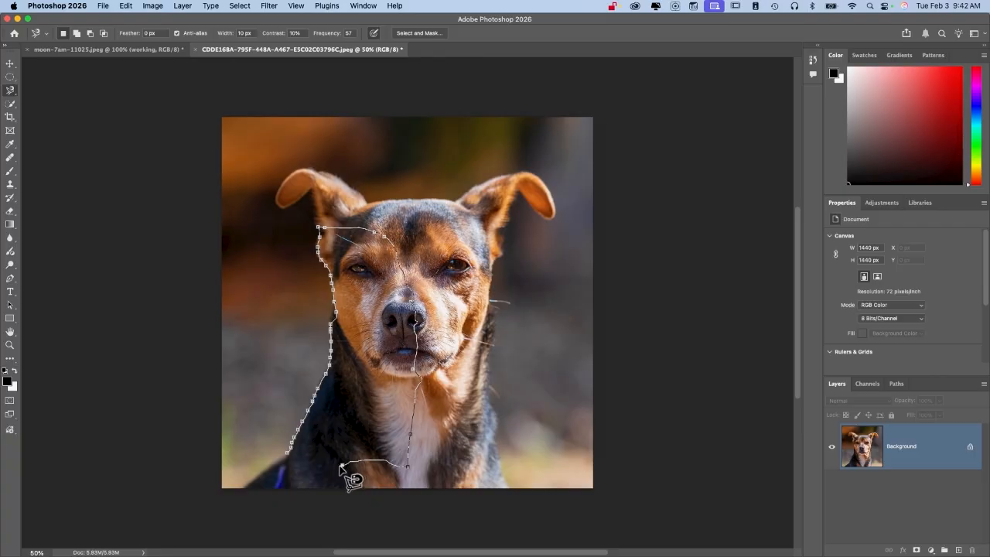
pyautogui.click(286, 453)
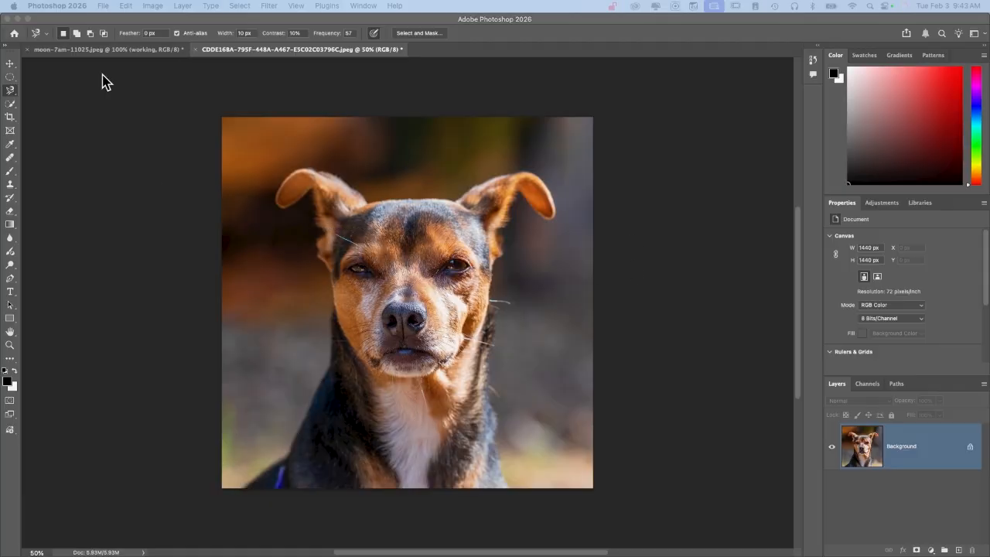
# - Switch to the Magic Wand tool and clear the lasso selection
pyautogui.click(8, 105)
pyautogui.click(8, 105)
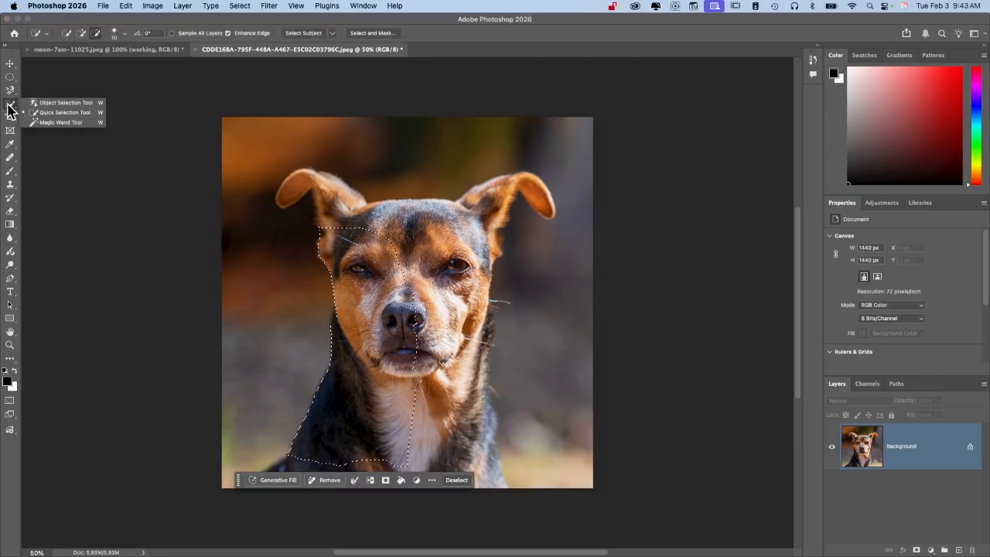
pyautogui.click(62, 122)
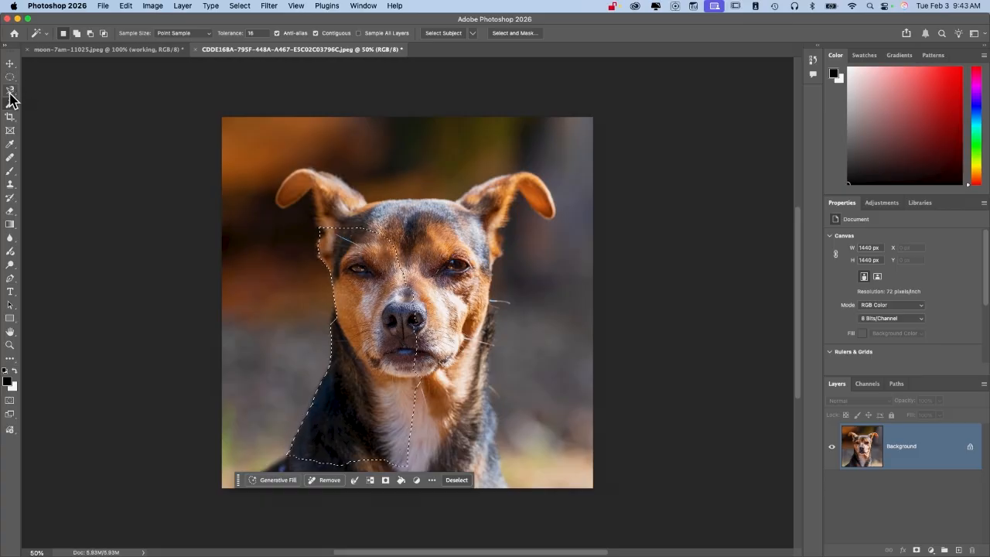
pyautogui.click(10, 108)
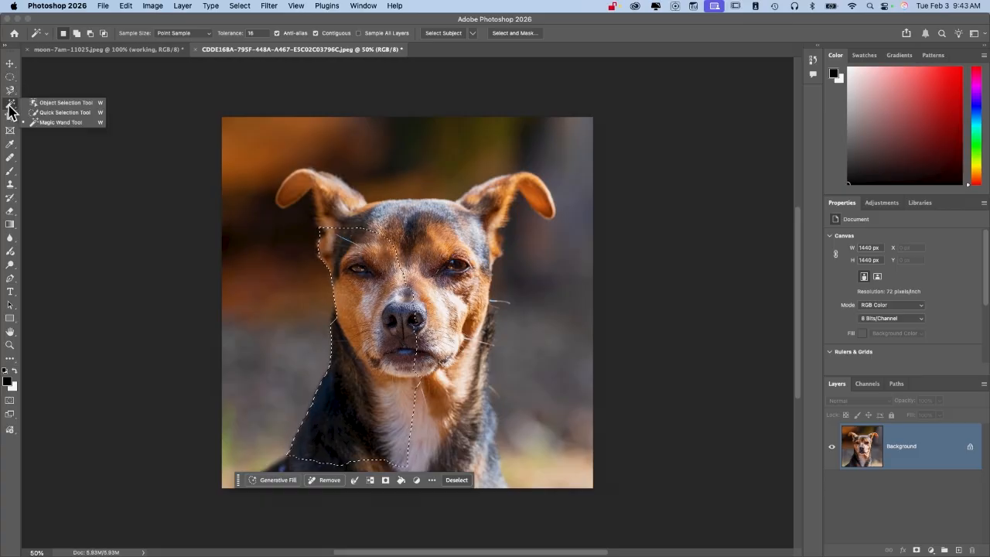
pyautogui.click(11, 107)
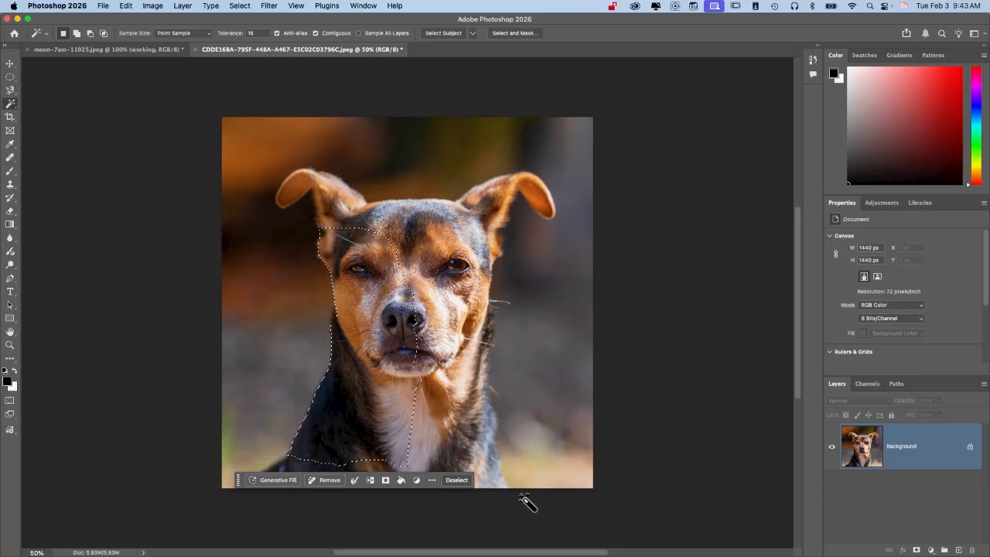
pyautogui.click(457, 480)
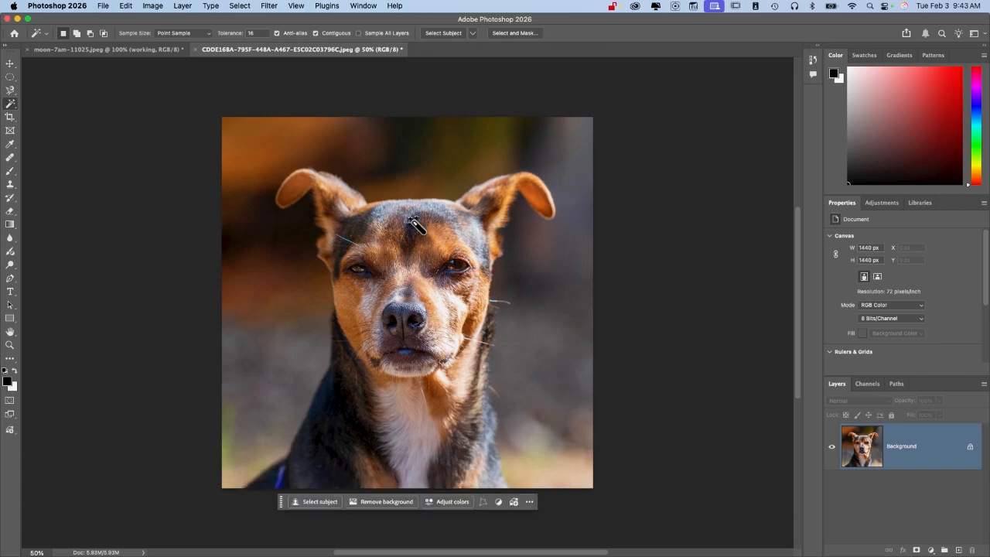
# - Sample fur patches on the dog's forehead and nose with the Magic Wand, adding them together, and clear the selection
pyautogui.click(411, 223)
pyautogui.keyDown('shift'); pyautogui.click(439, 224); pyautogui.keyUp('shift')
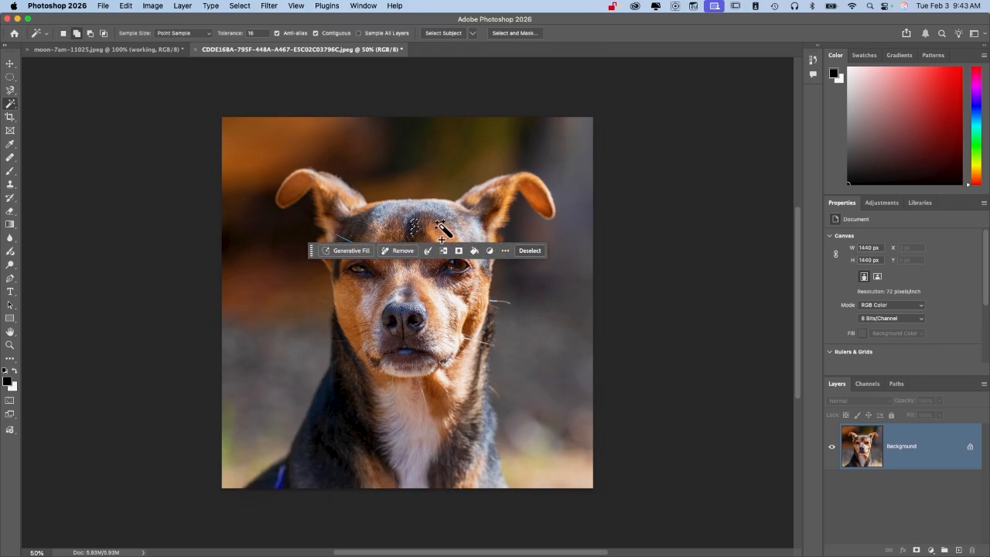
pyautogui.keyDown('shift'); pyautogui.click(410, 327); pyautogui.keyUp('shift')
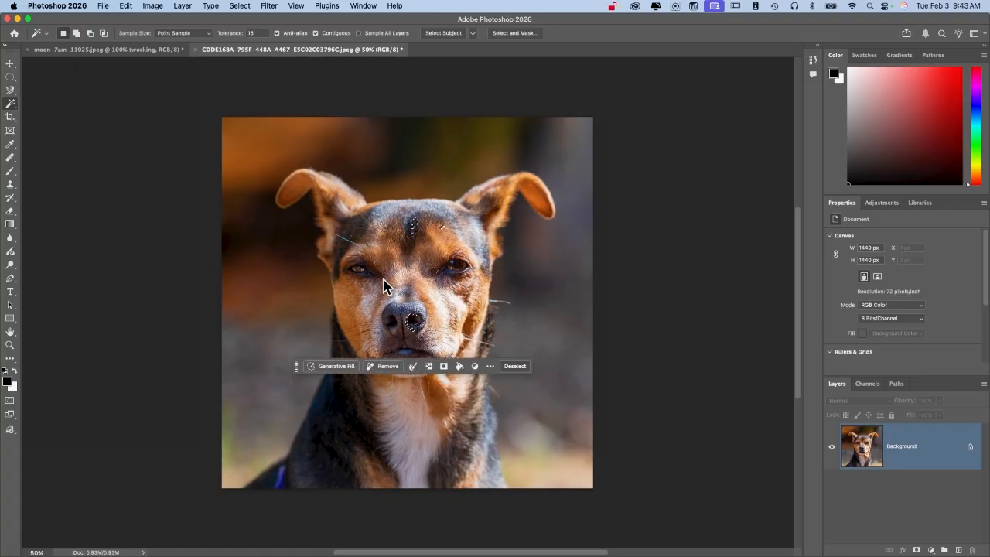
pyautogui.hscroll(10, 321, 154)
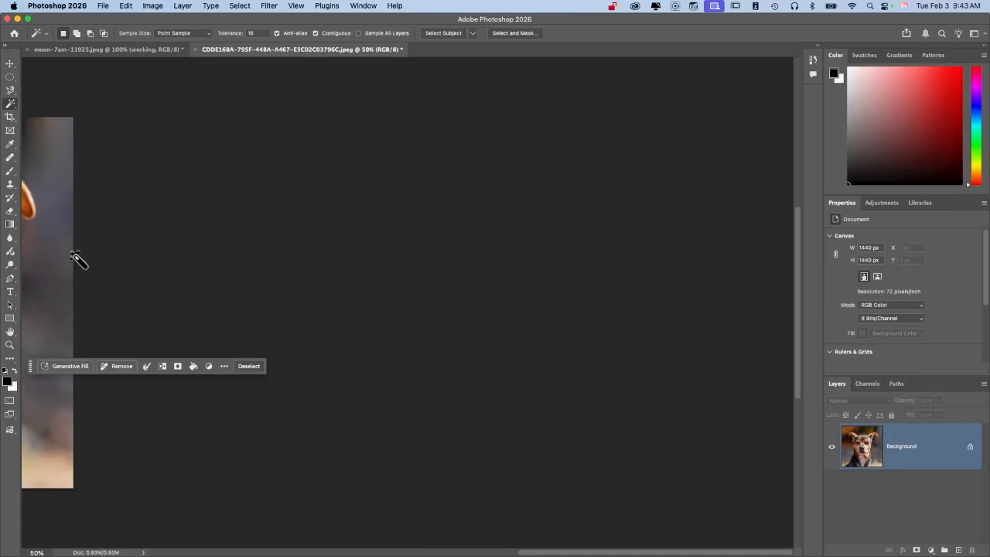
pyautogui.press('super+0')
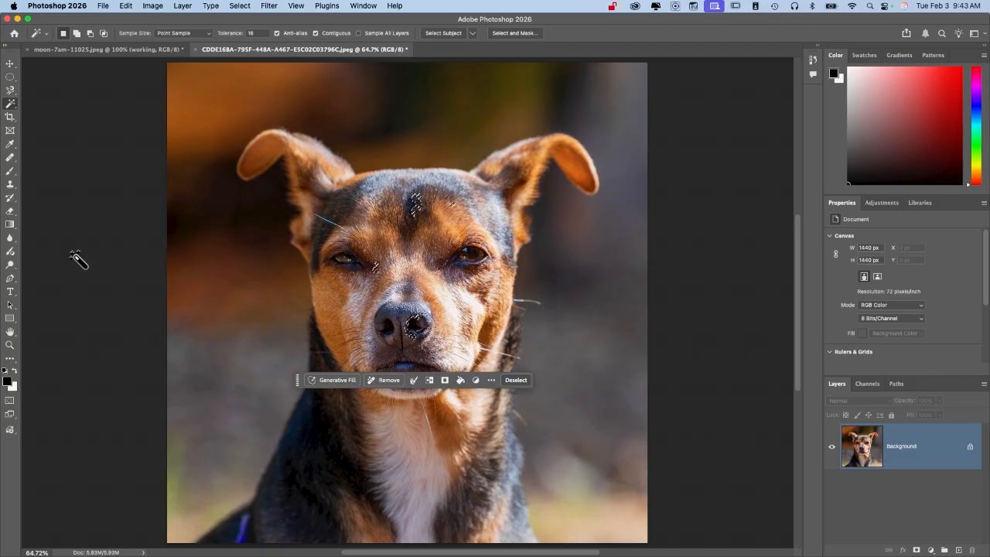
pyautogui.press('super+d')
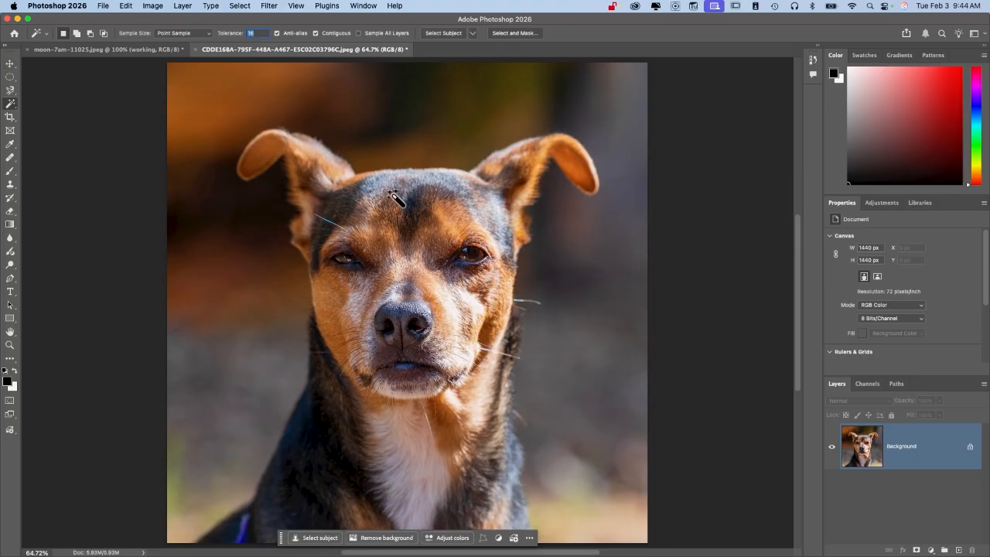
# - Sample several separate patches of forehead fur with the Magic Wand at tolerance 16, working down to individual pixels
pyautogui.click(434, 187)
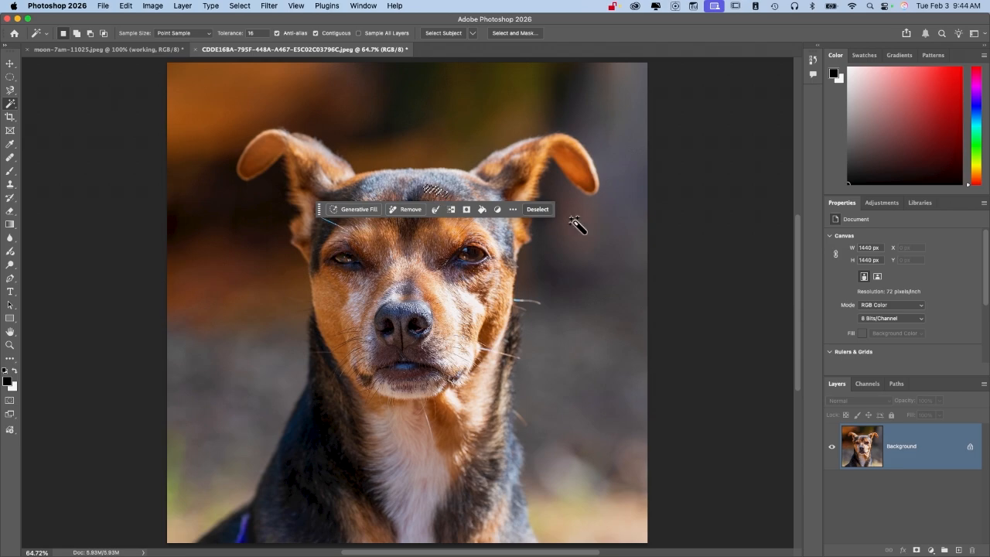
pyautogui.click(414, 234)
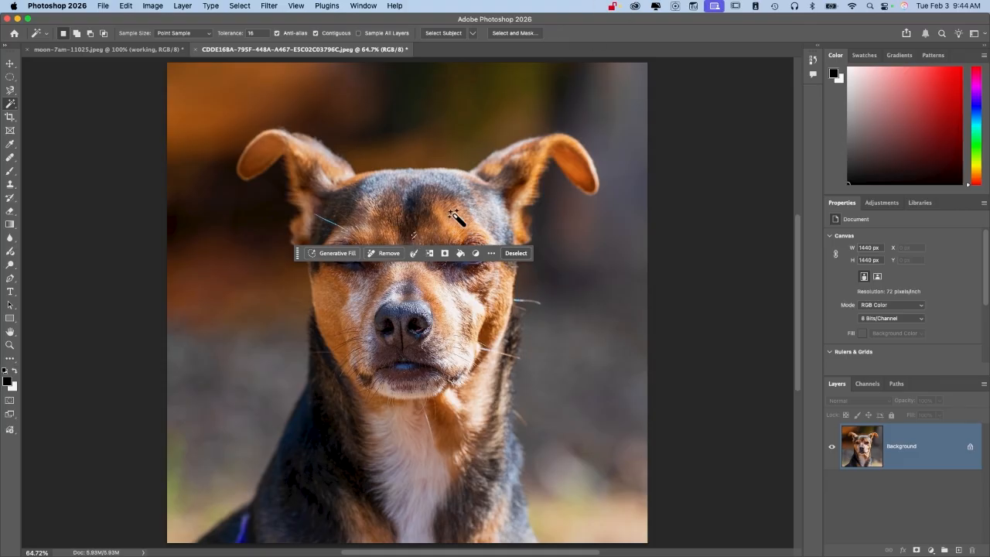
pyautogui.scroll(10, 455, 215)
pyautogui.scroll(6, 456, 215)
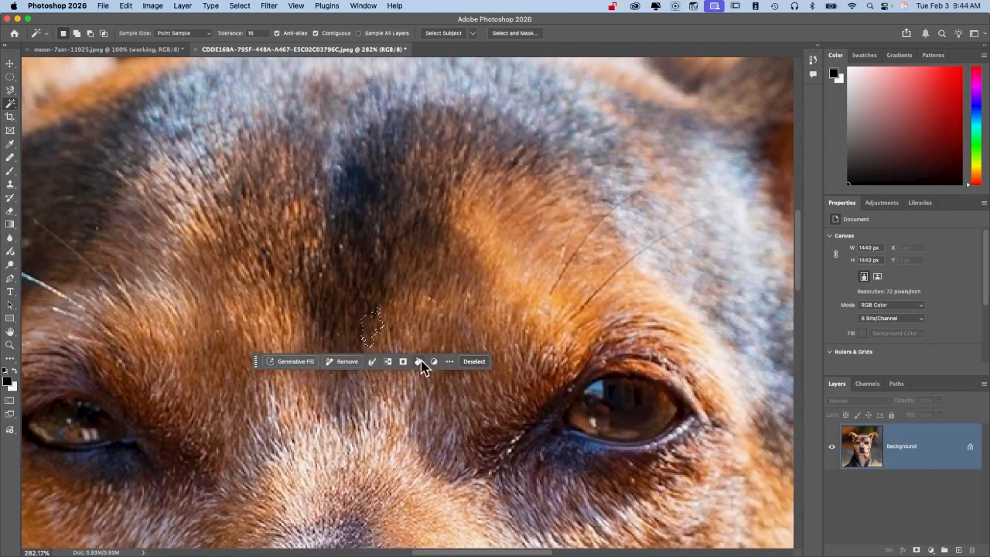
pyautogui.scroll(8, 401, 338)
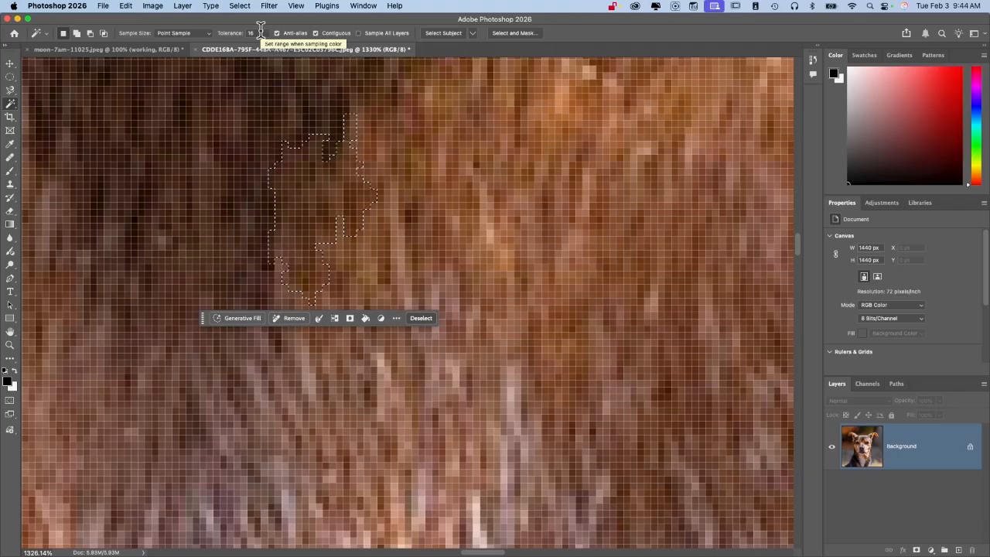
pyautogui.click(492, 239)
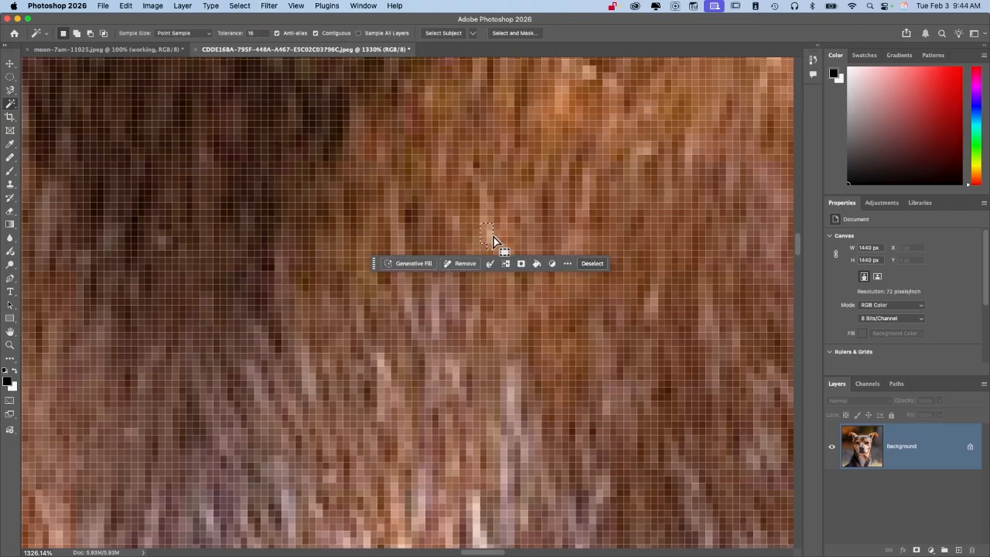
pyautogui.click(546, 235)
pyautogui.click(448, 254)
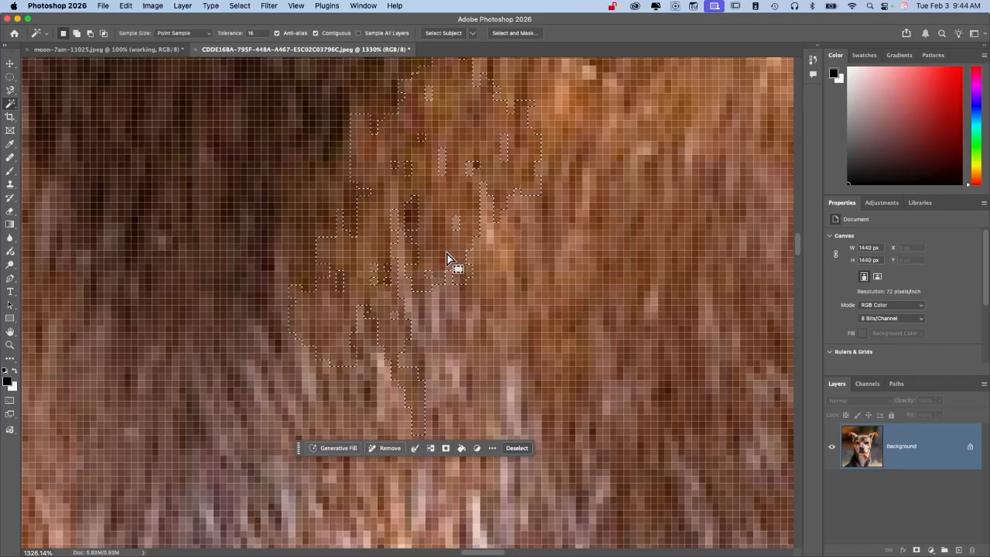
# - Set the Magic Wand tolerance to 128, sample the forehead fur with it and clear the selection
pyautogui.click(256, 32)
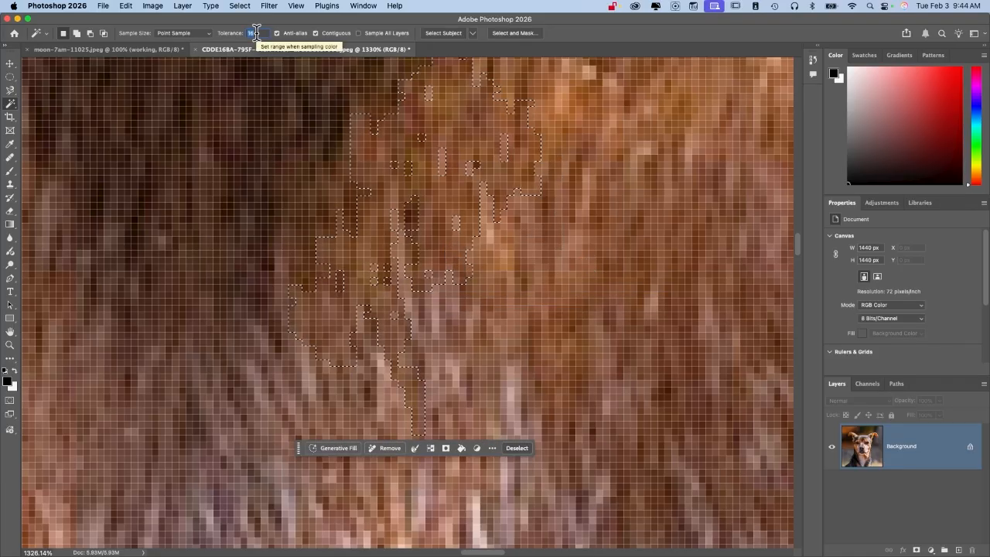
pyautogui.write('128')
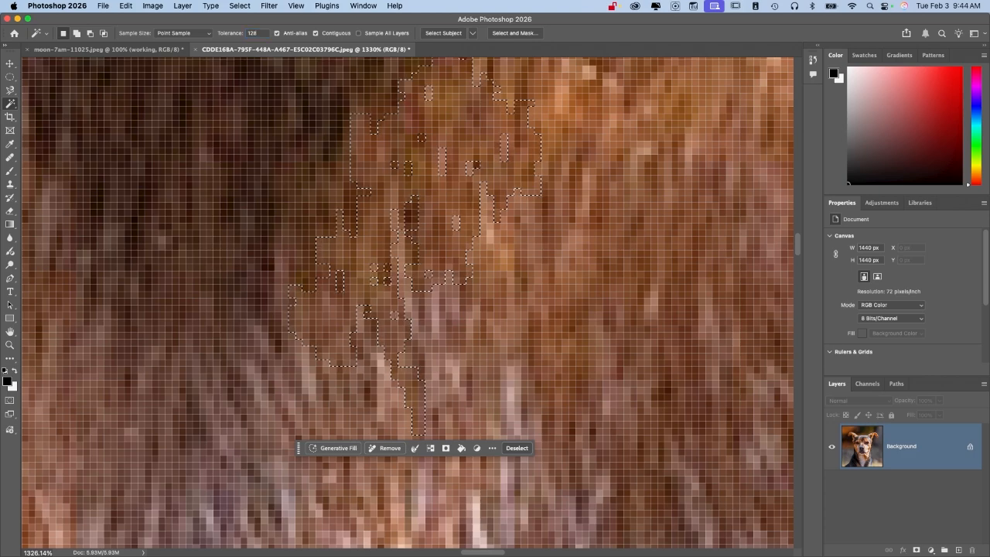
pyautogui.click(479, 300)
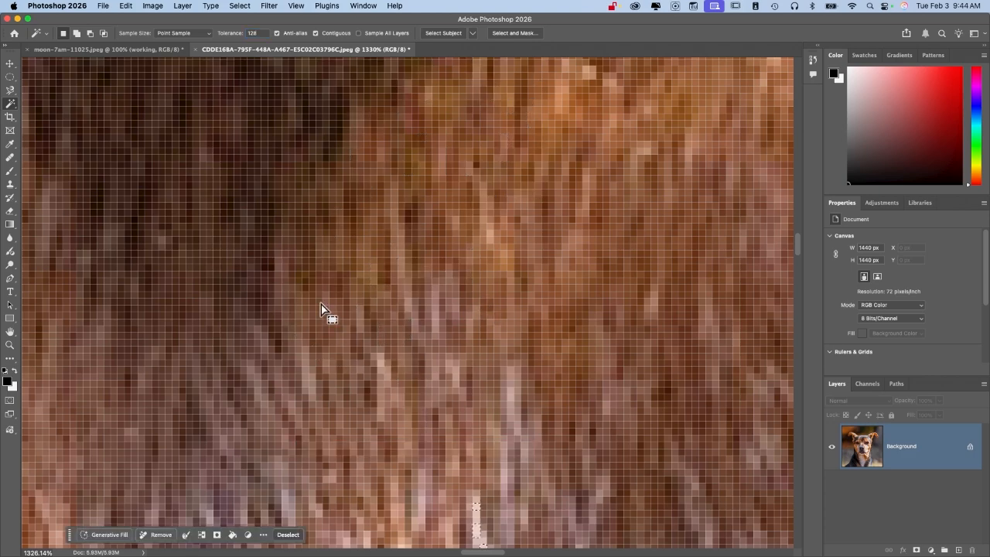
pyautogui.press('super+0')
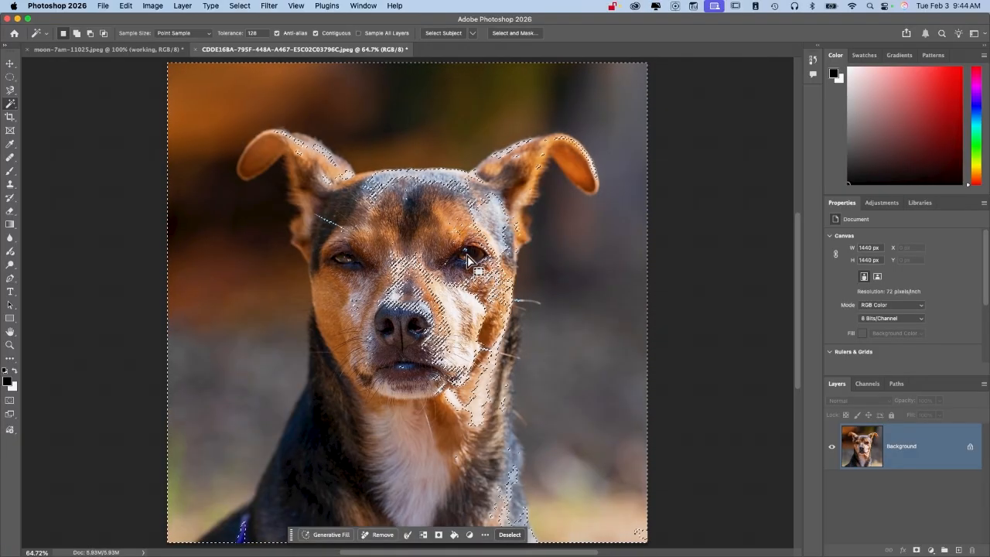
pyautogui.press('super+d')
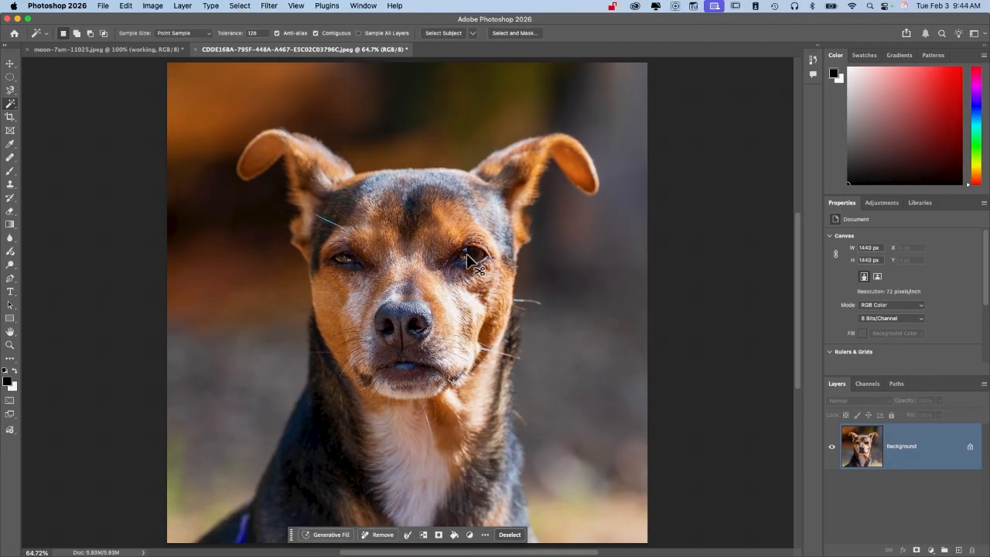
# - Brush a Quick Selection over the dog's cheek, muzzle and face at a brush size of 10
pyautogui.click(11, 104)
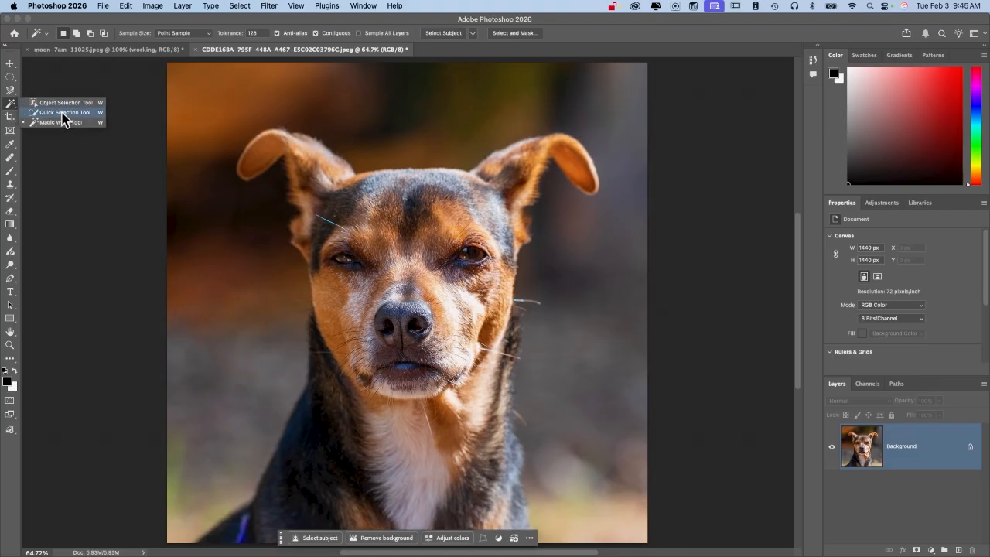
pyautogui.click(64, 113)
pyautogui.click(10, 92)
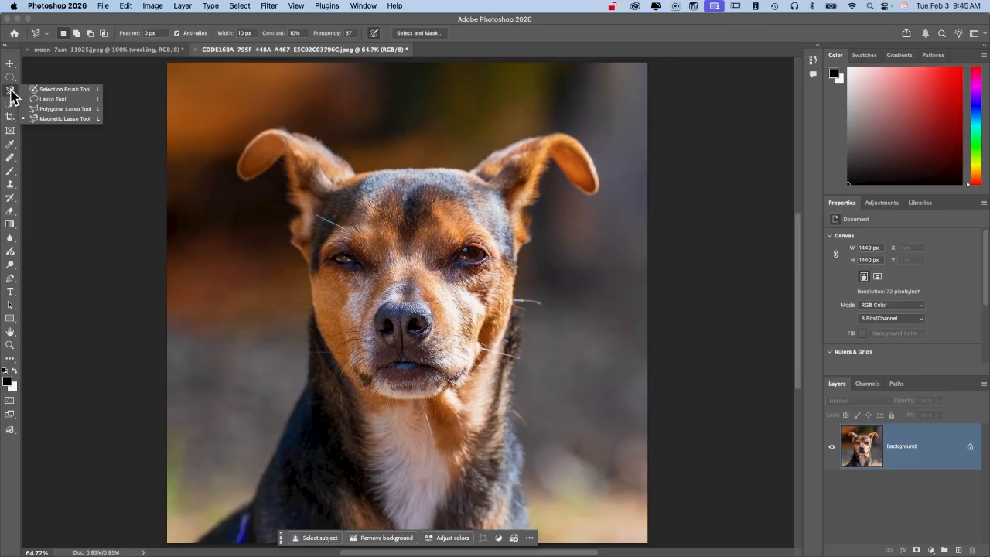
pyautogui.click(11, 105)
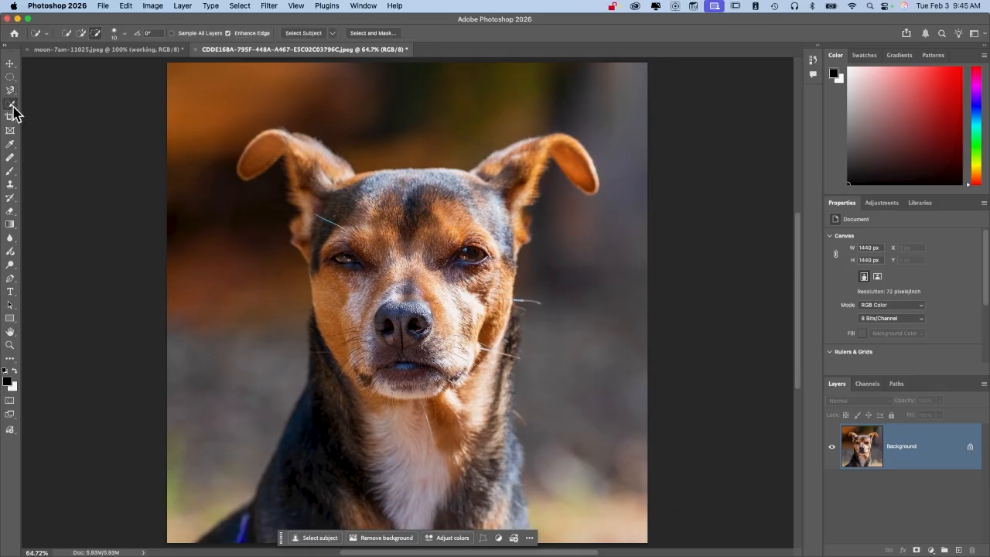
pyautogui.click(12, 106)
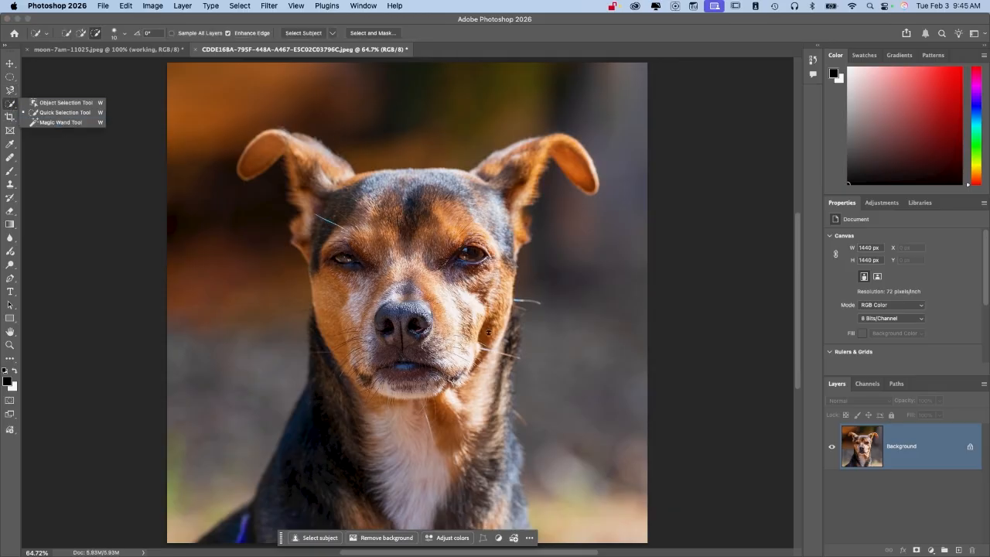
pyautogui.click(488, 333)
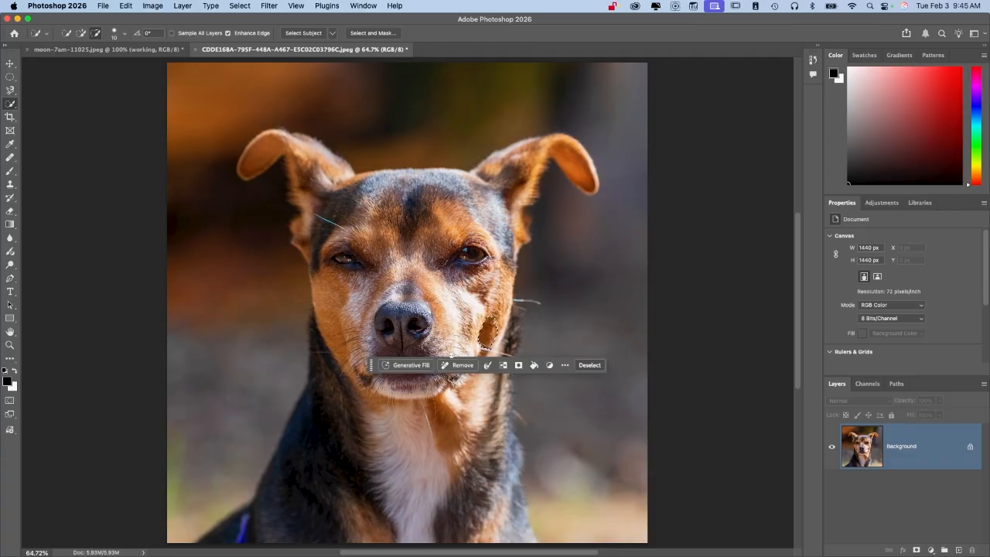
pyautogui.moveTo(387, 389)
pyautogui.mouseDown()
pyautogui.moveTo(396, 255)
pyautogui.moveTo(325, 232)
pyautogui.moveTo(276, 136)
pyautogui.moveTo(476, 176)
pyautogui.moveTo(549, 158)
pyautogui.moveTo(467, 240)
pyautogui.moveTo(479, 269)
pyautogui.mouseUp()
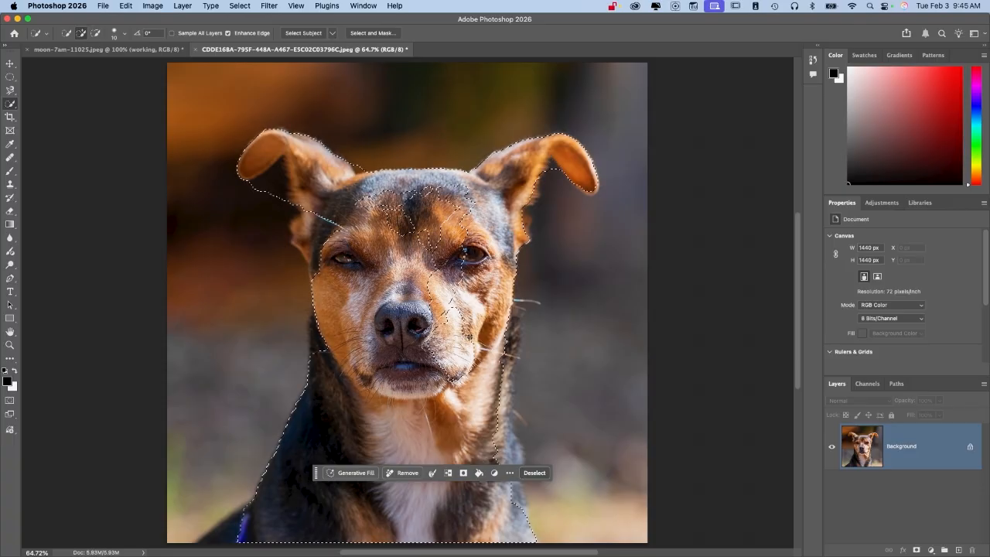
# - Set the Quick Selection brush size to 128 px and extend the selection across the dog's forehead
pyautogui.click(123, 34)
pyautogui.click(125, 59)
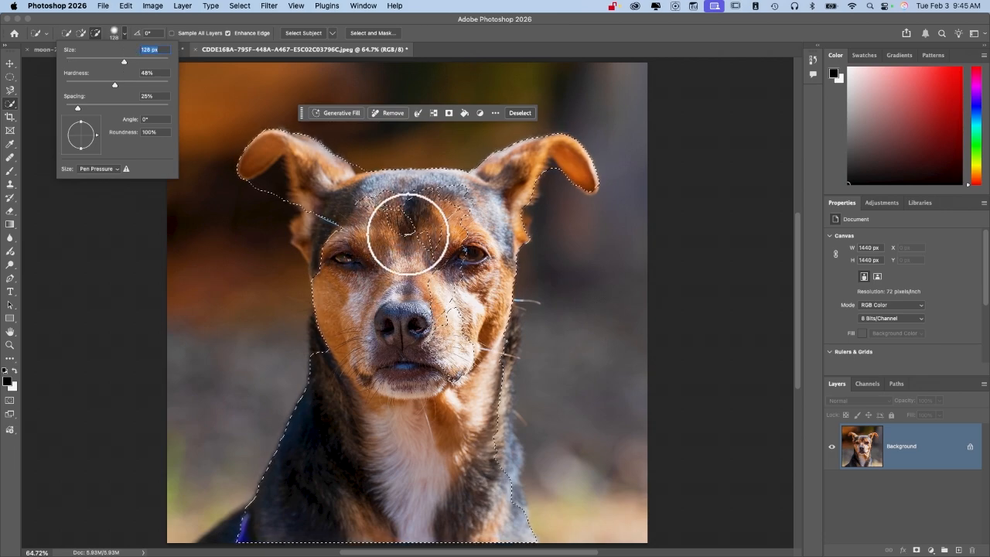
pyautogui.moveTo(416, 220)
pyautogui.mouseDown()
pyautogui.moveTo(440, 548)
pyautogui.moveTo(429, 173)
pyautogui.moveTo(369, 185)
pyautogui.mouseUp()
# - Switch the Quick Selection tool to new-selection mode and clear the selection on the dog
pyautogui.press('alt')
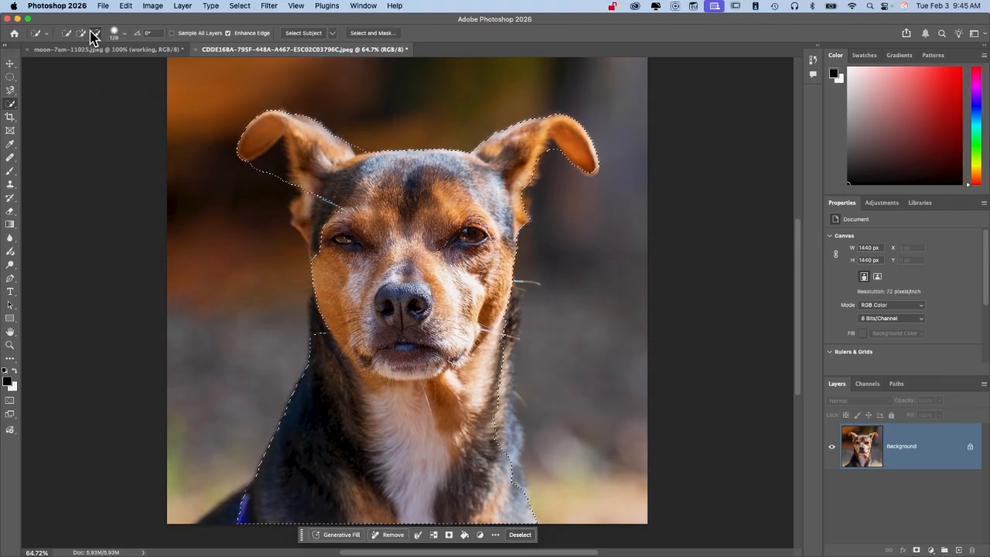
pyautogui.click(67, 34)
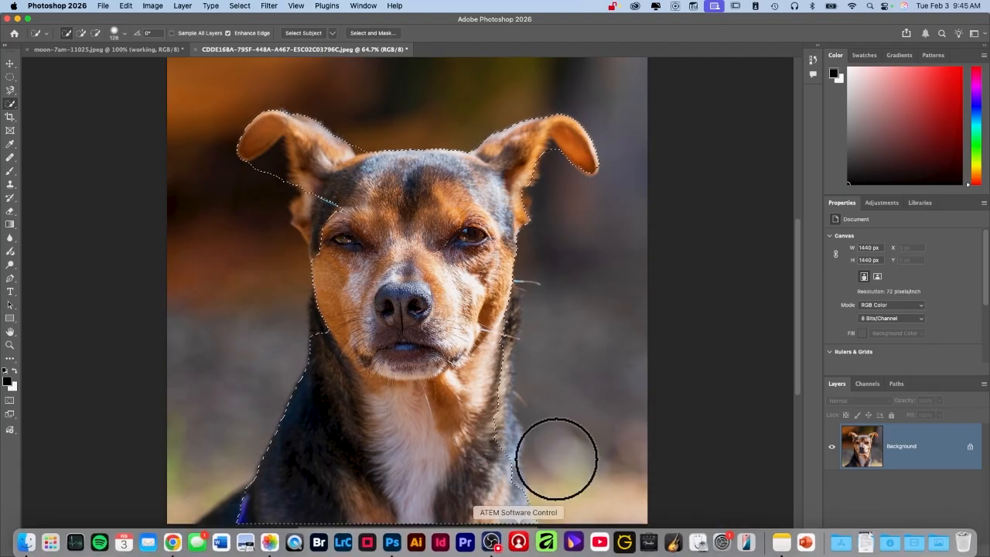
pyautogui.click(519, 534)
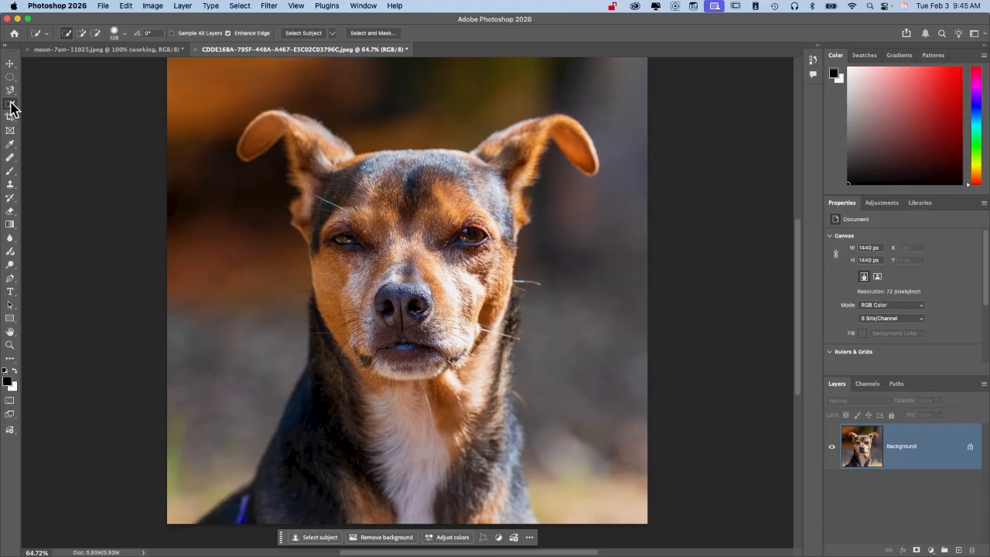
# - Select the whole dog with the Object Selection tool and clear the selection
pyautogui.rightClick(9, 108)
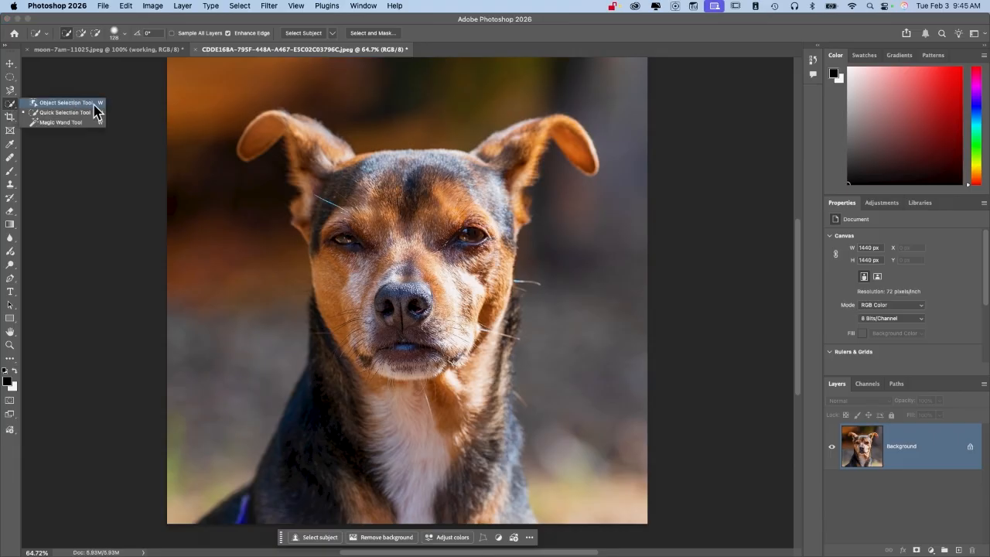
pyautogui.click(70, 103)
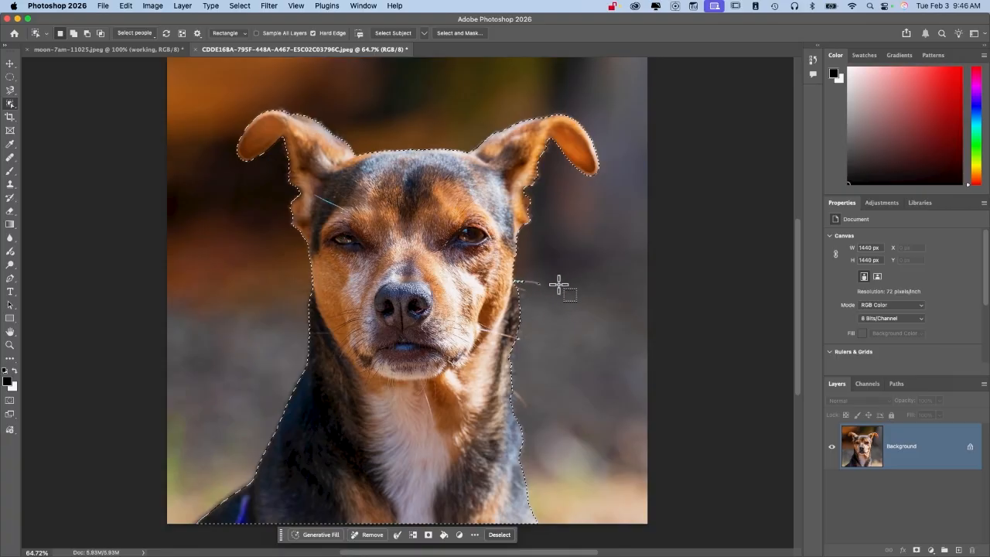
pyautogui.click(499, 535)
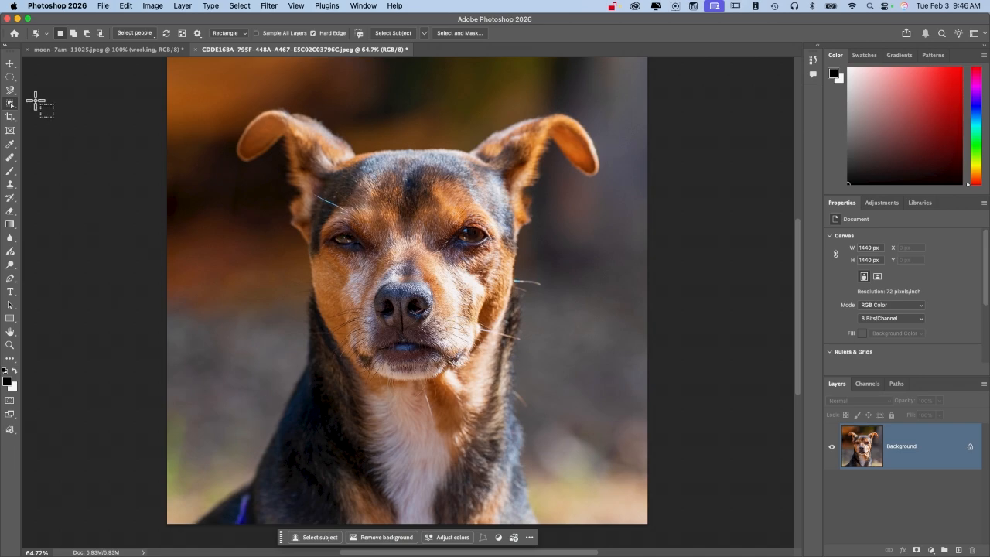
# - Try Object Selection on the dog again, picking it by the face and by the nose and deselecting each time
pyautogui.rightClick(10, 109)
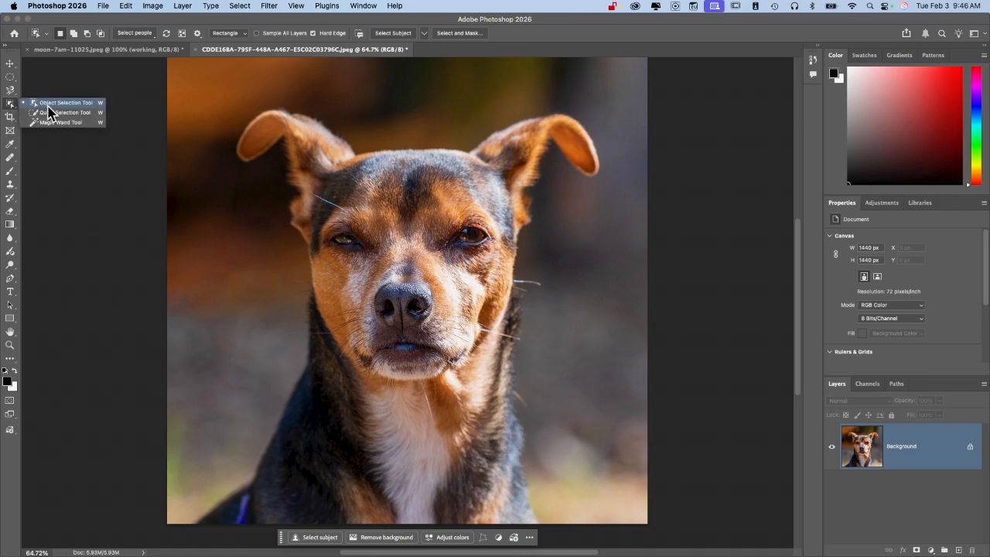
pyautogui.click(44, 105)
pyautogui.click(445, 231)
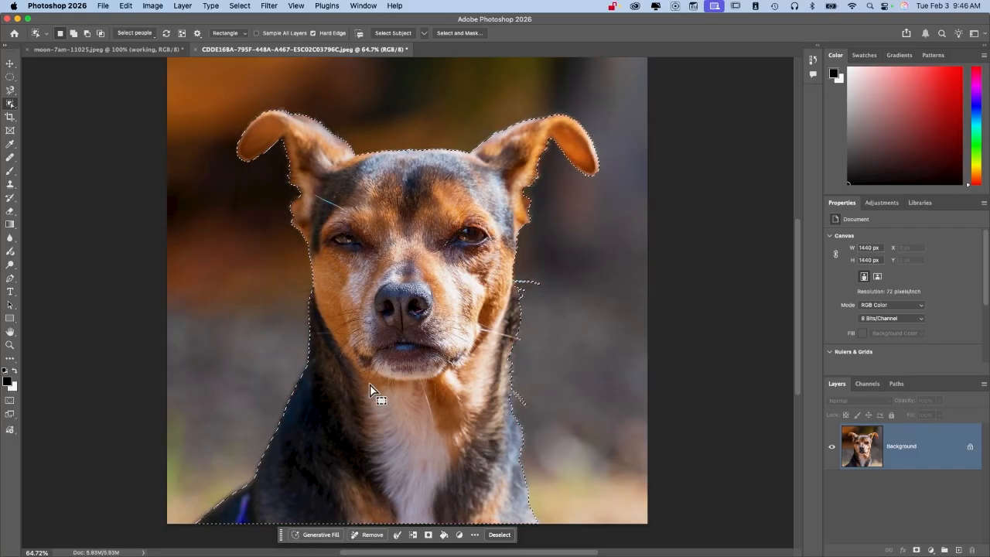
pyautogui.press('super+d')
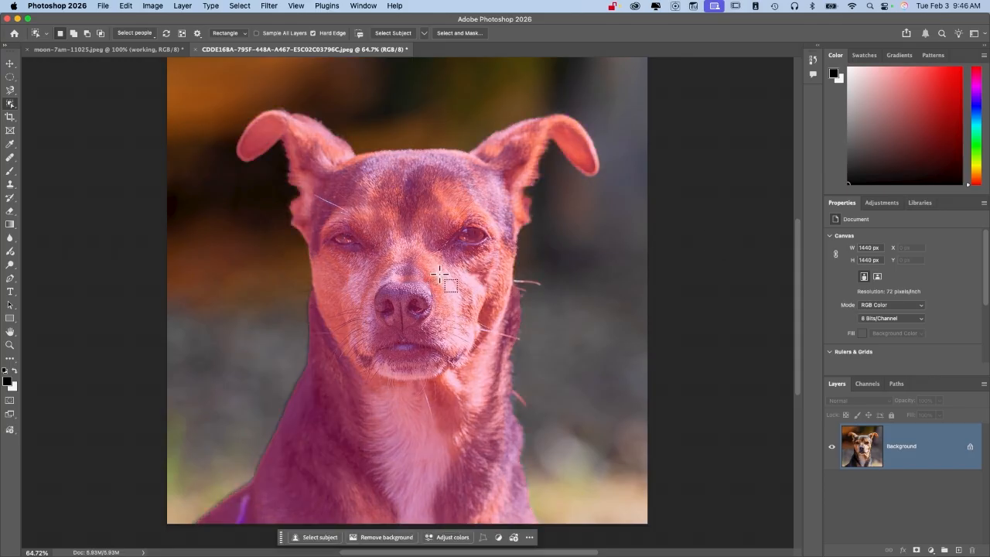
pyautogui.click(391, 310)
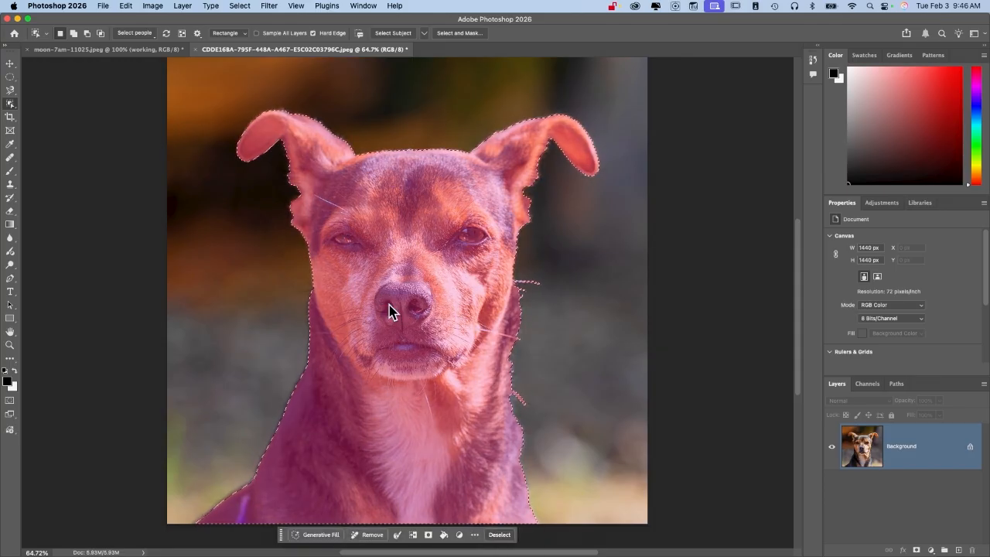
pyautogui.press('super+d')
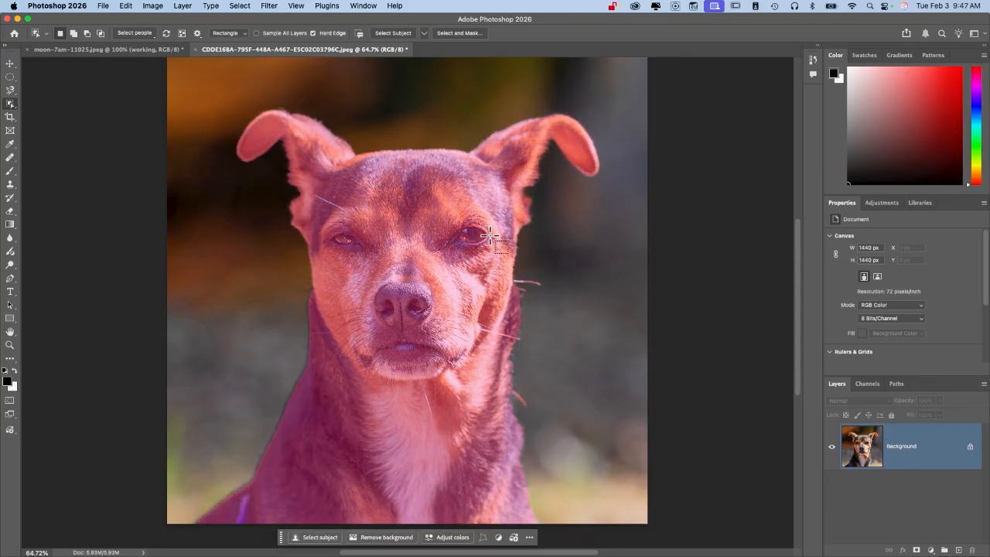
# - Select the whole dog with the Object Selection tool and copy it
pyautogui.click(489, 238)
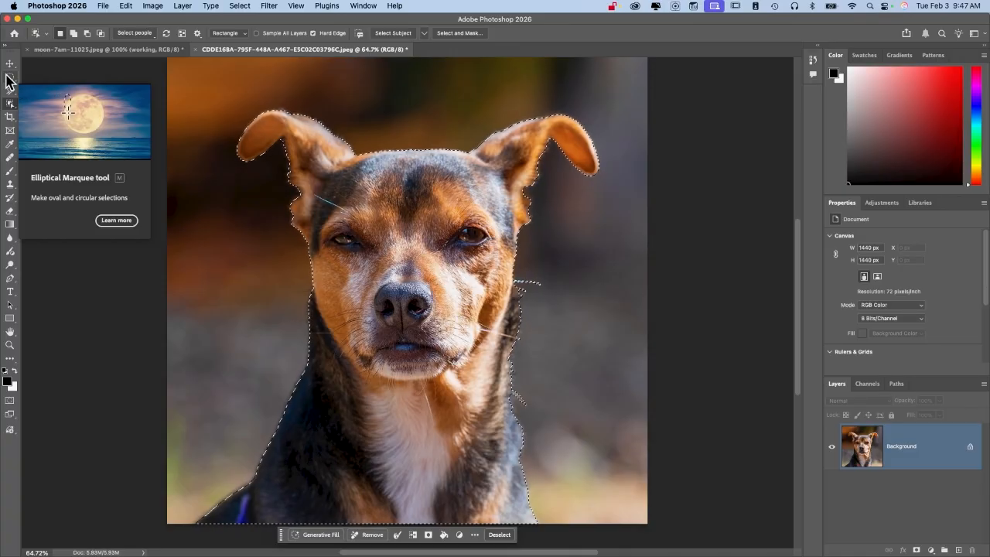
pyautogui.click(118, 50)
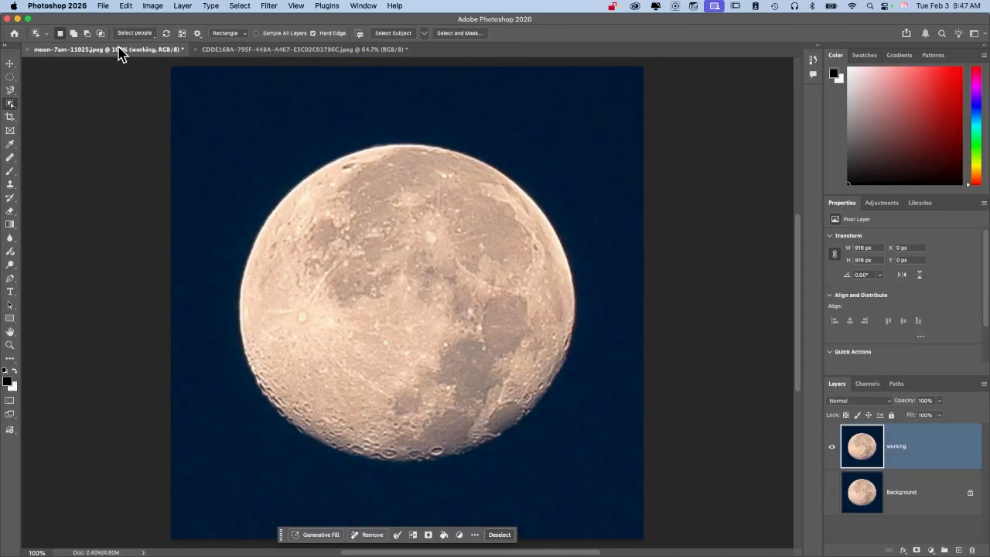
pyautogui.click(244, 51)
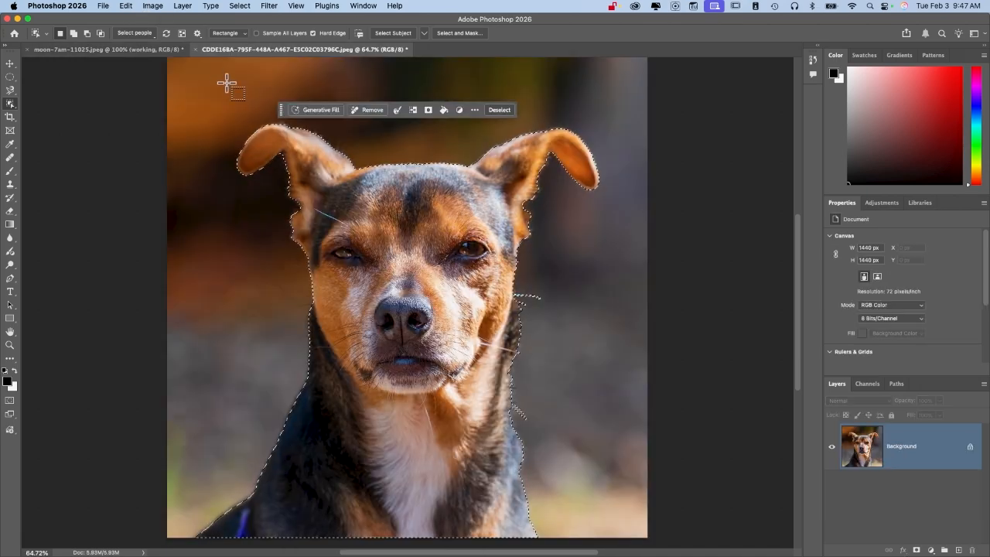
pyautogui.click(123, 6)
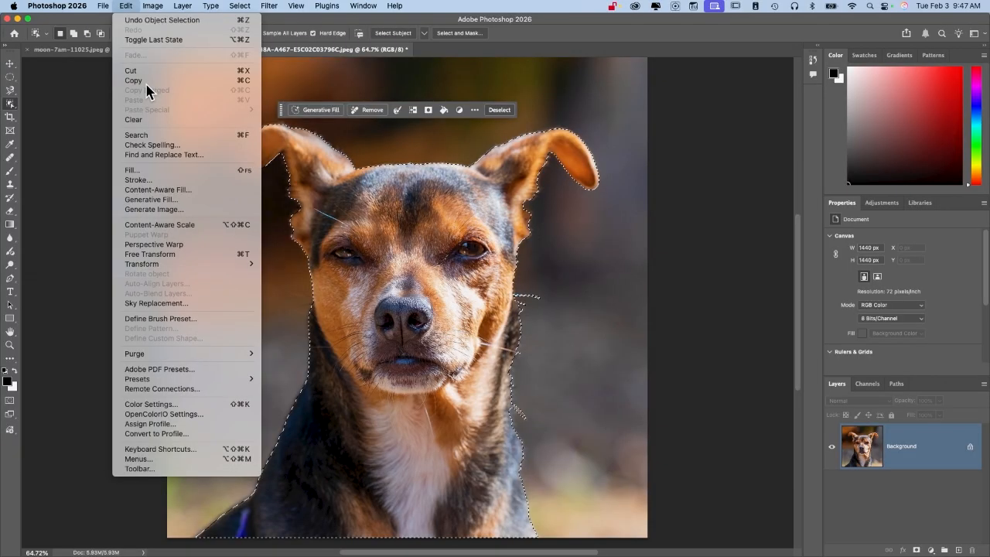
pyautogui.click(147, 82)
# - Paste the copied dog as a new layer in the moon-7am-11025.jpeg document
pyautogui.click(120, 53)
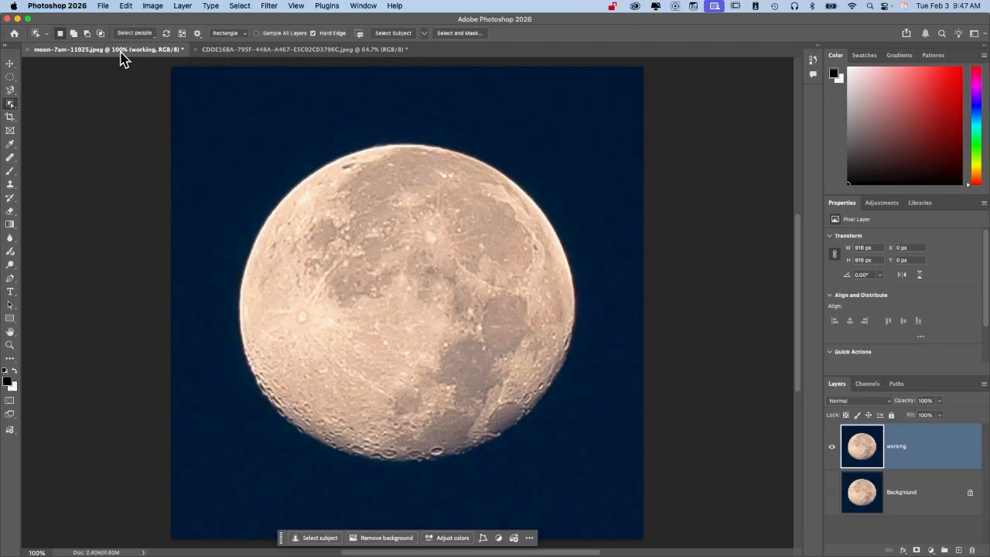
pyautogui.click(126, 6)
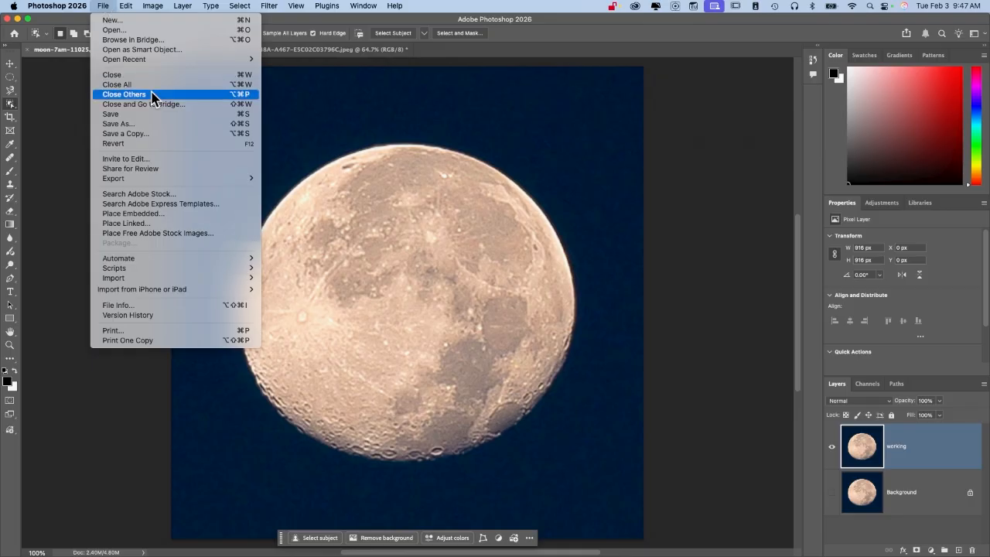
pyautogui.click(161, 101)
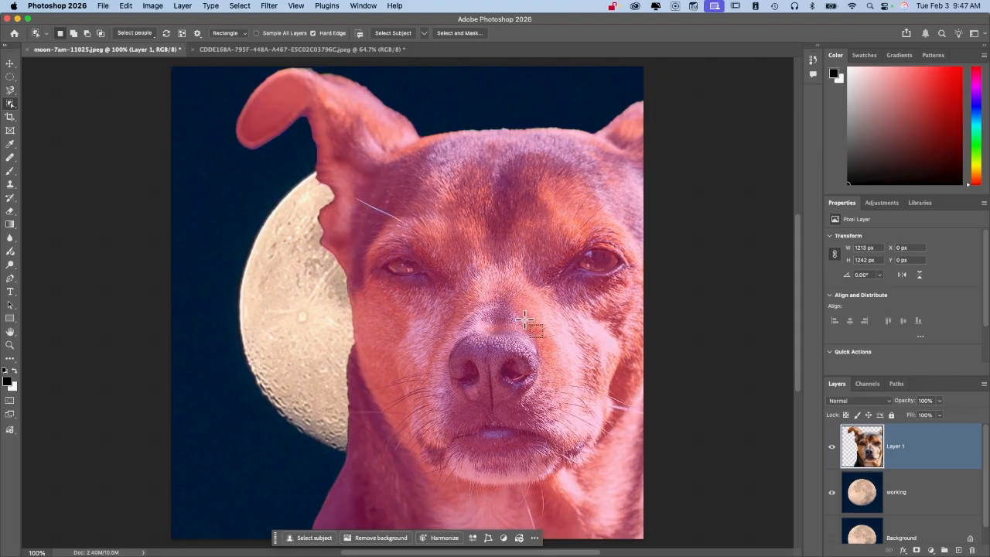
# - Rename the pasted dog layer to "milo"
pyautogui.hscroll(6, 470, 298)
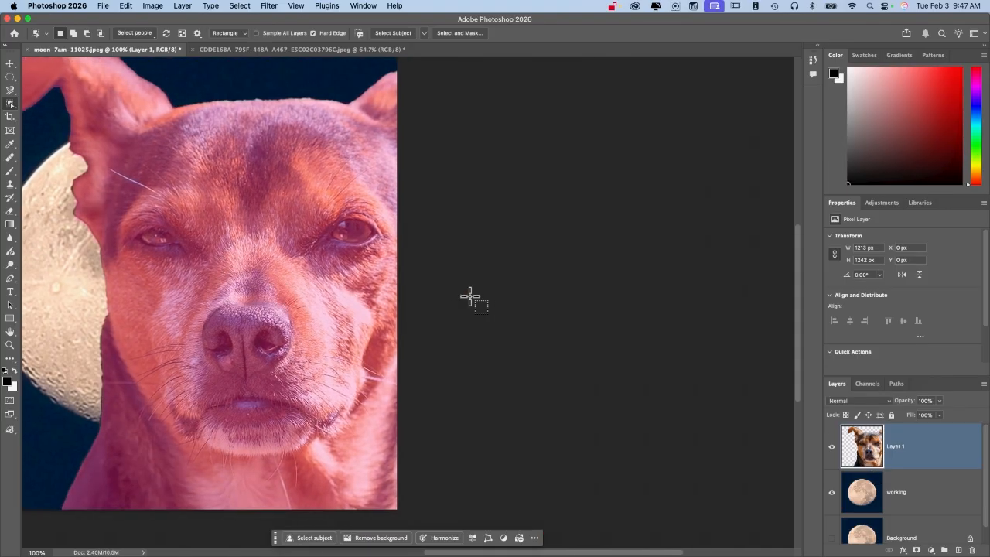
pyautogui.hscroll(-2, 469, 297)
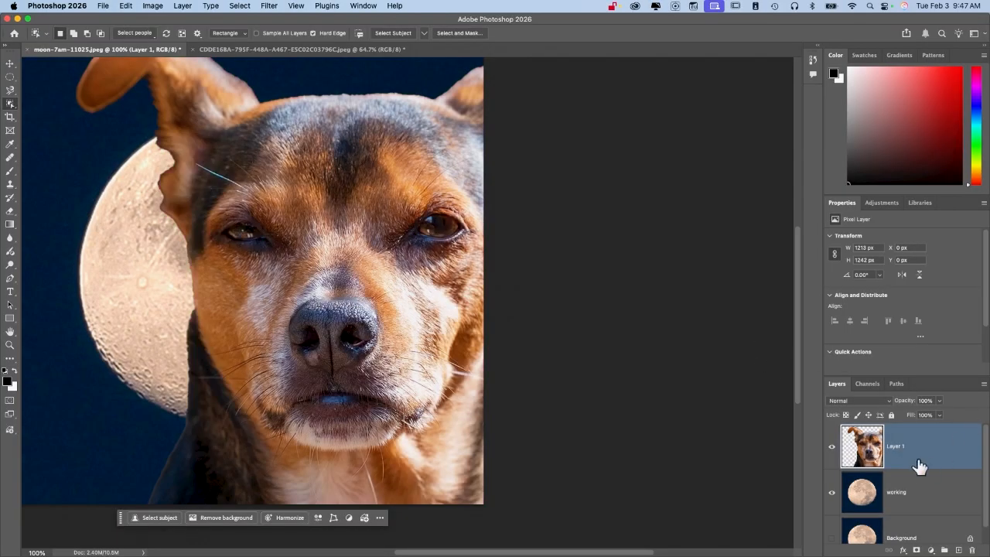
pyautogui.doubleClick(897, 446)
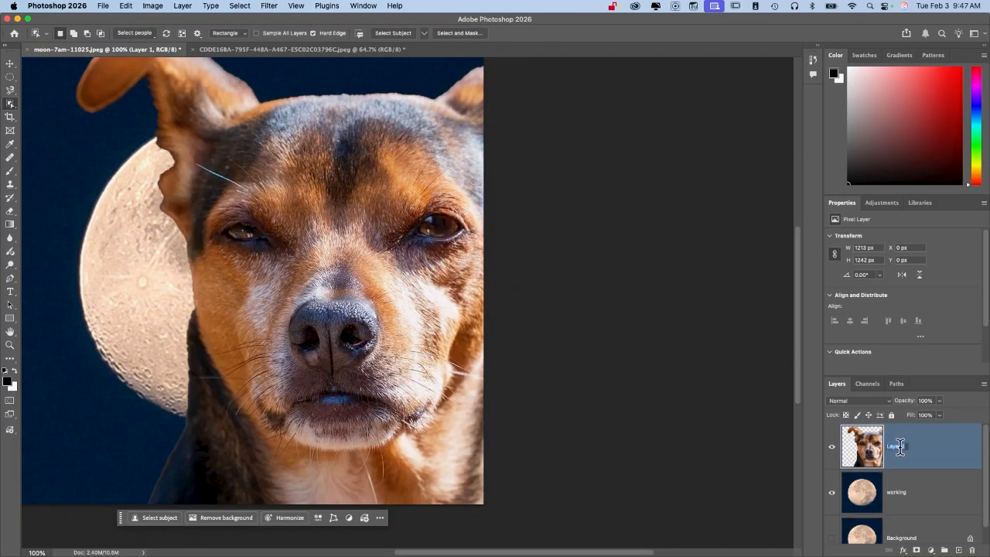
pyautogui.write('milo')
pyautogui.press('Return')
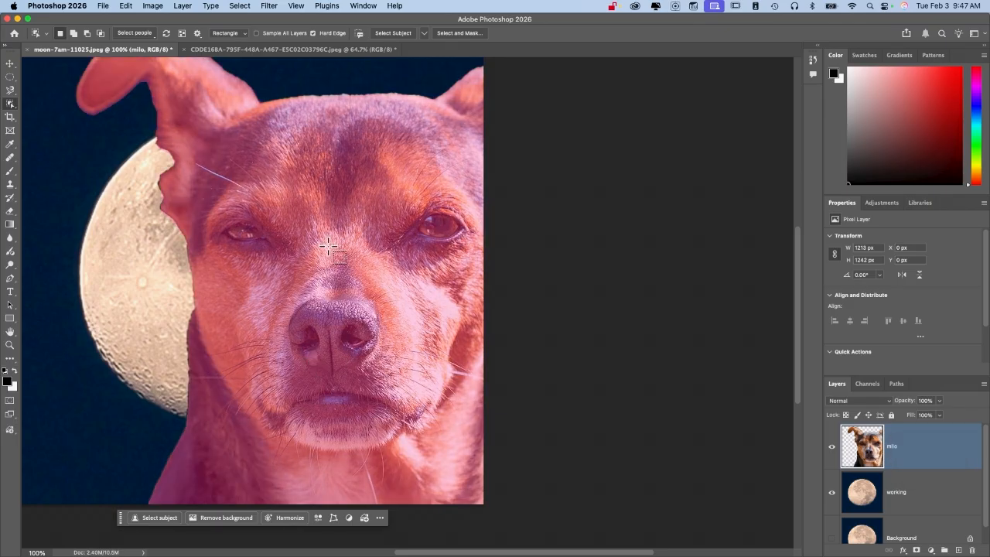
# - Scale the milo layer down to about 48% and position the whole dog in front of the moon
pyautogui.click(9, 63)
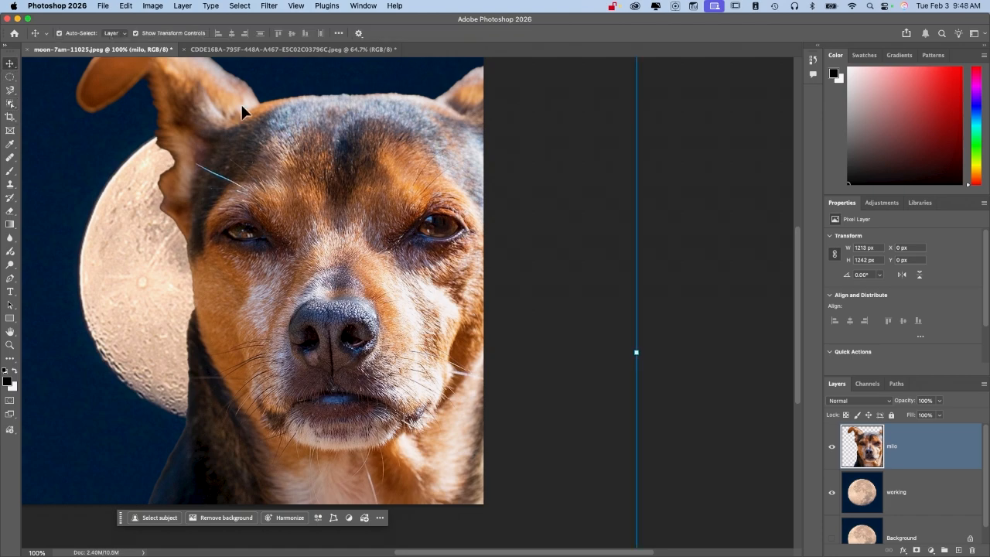
pyautogui.press('super+0')
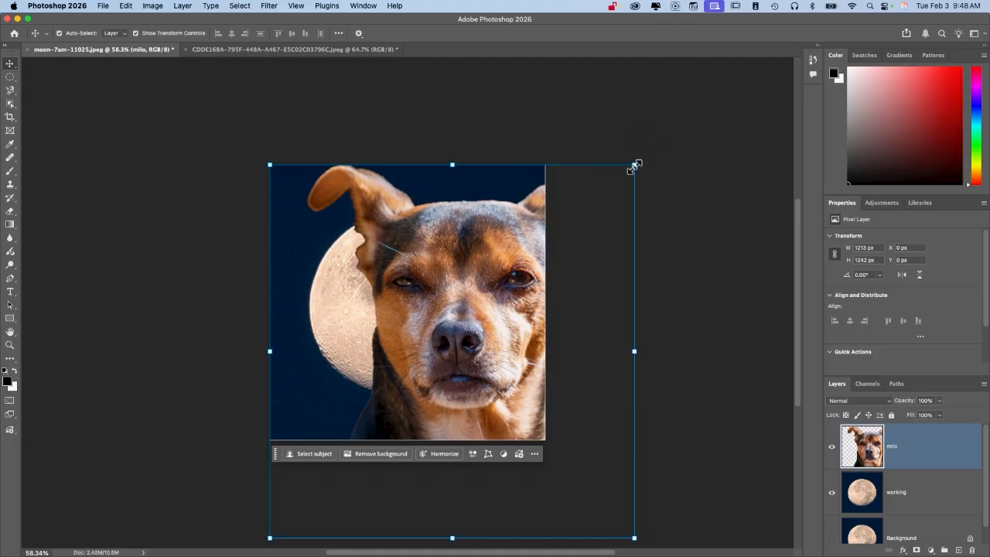
pyautogui.moveTo(634, 166); pyautogui.dragTo(483, 226)
pyautogui.moveTo(410, 350); pyautogui.dragTo(403, 272)
pyautogui.moveTo(522, 194); pyautogui.dragTo(441, 280)
pyautogui.moveTo(347, 374); pyautogui.dragTo(394, 338)
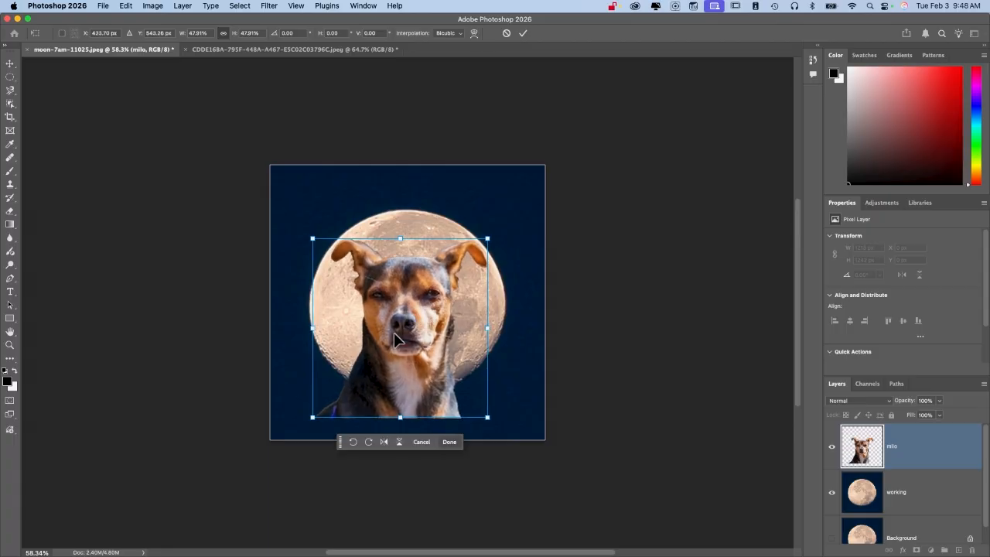
pyautogui.press('Return')
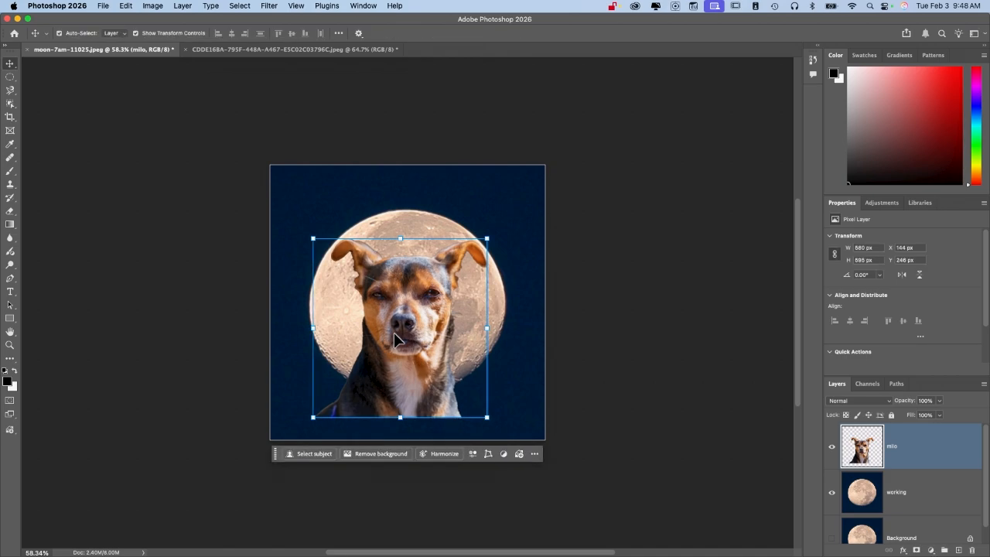
pyautogui.keyDown('shift'); pyautogui.click(531, 299); pyautogui.keyUp('shift')
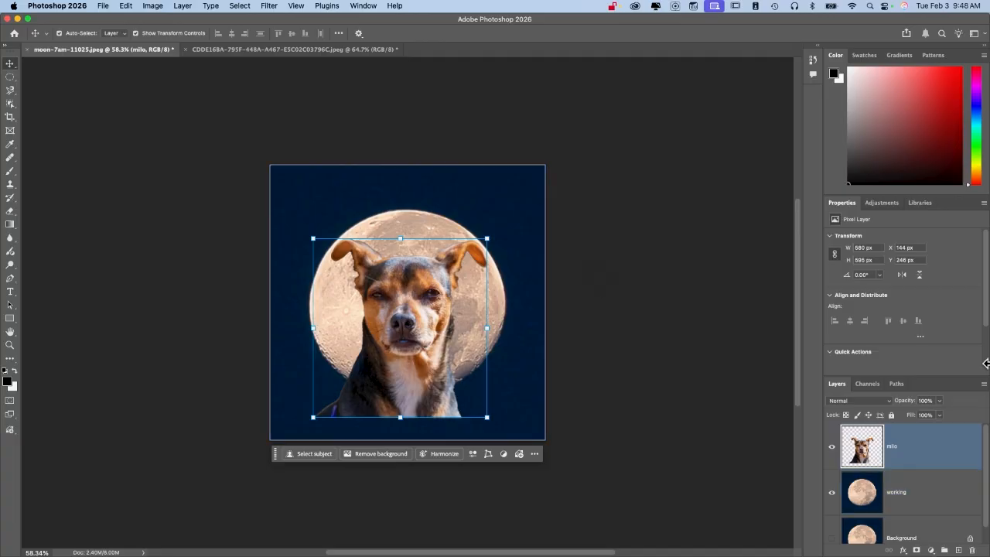
# - Toggle the visibility of the working and milo layers, leaving milo hidden and only the working layer shown
pyautogui.click(832, 493)
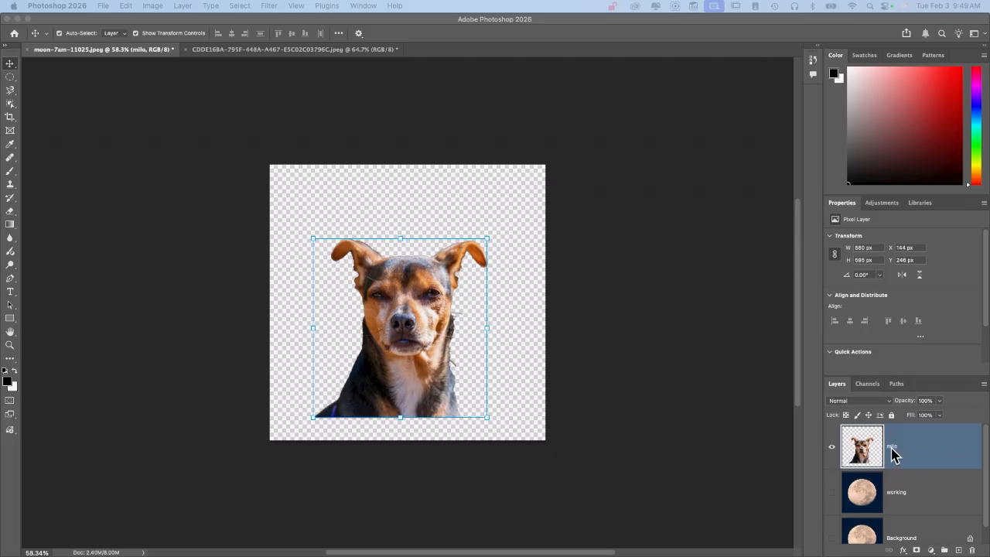
pyautogui.click(833, 452)
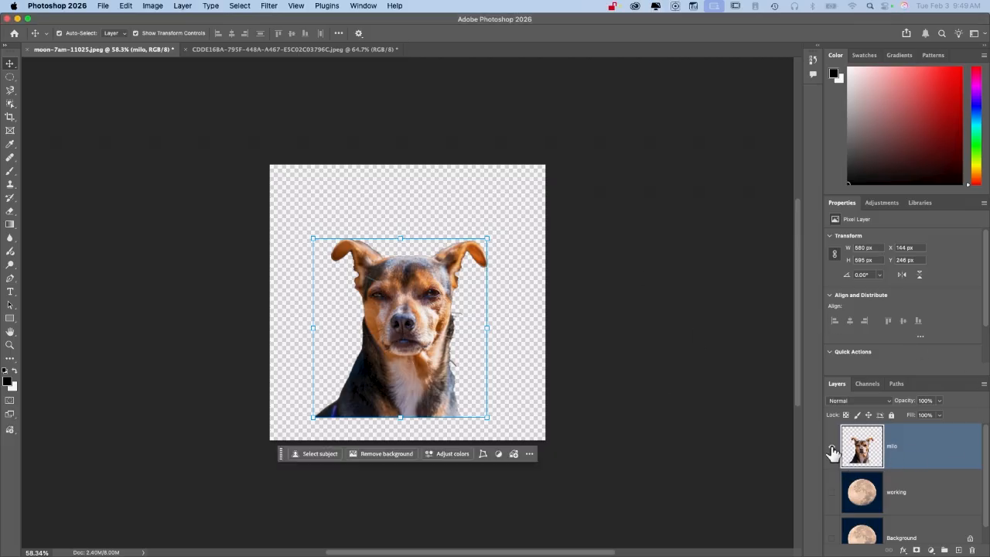
pyautogui.click(832, 451)
pyautogui.click(833, 451)
pyautogui.click(833, 452)
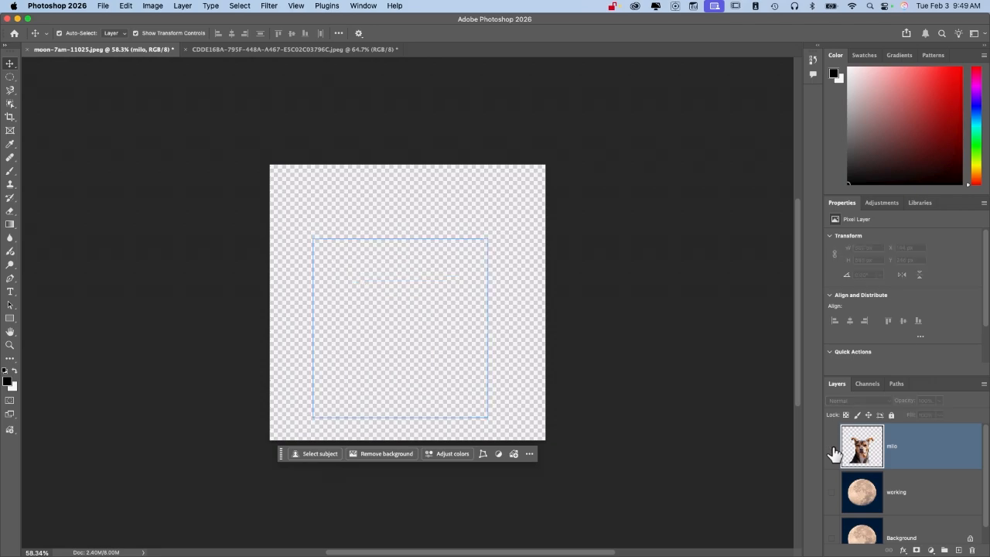
pyautogui.click(831, 502)
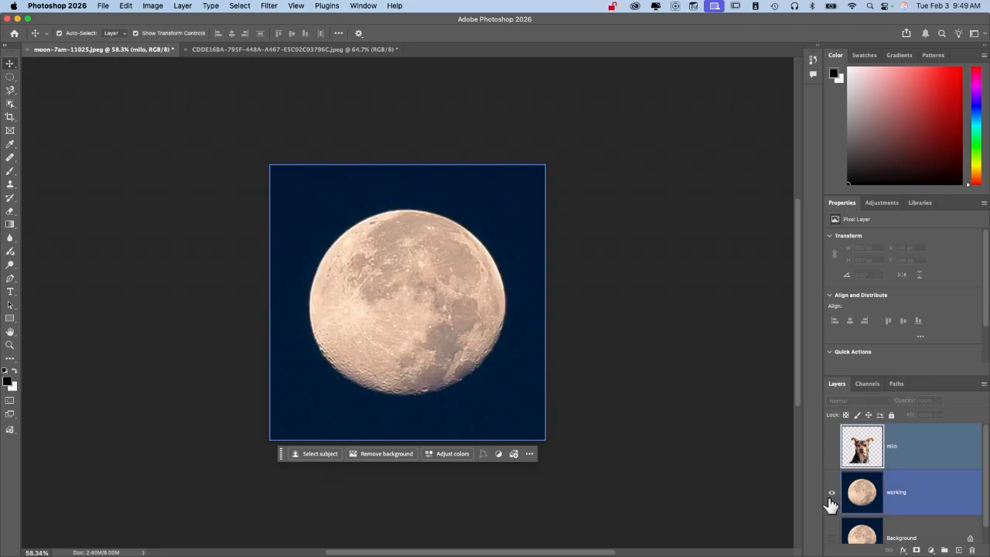
pyautogui.keyDown('super'); pyautogui.click(886, 493); pyautogui.keyUp('super')
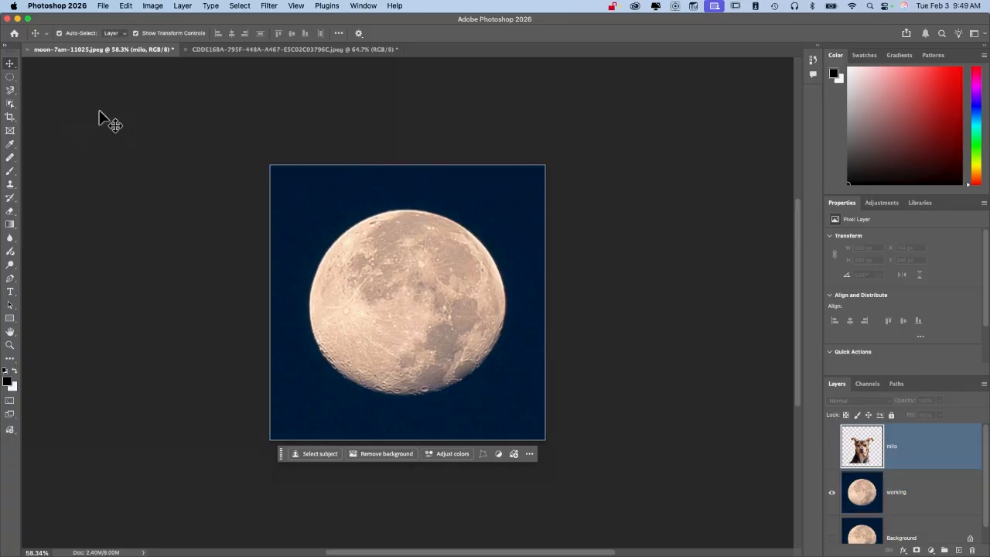
# - Try outlining the moon with Elliptical Marquee selections drawn from its outer edge, and clear the selection
pyautogui.click(10, 77)
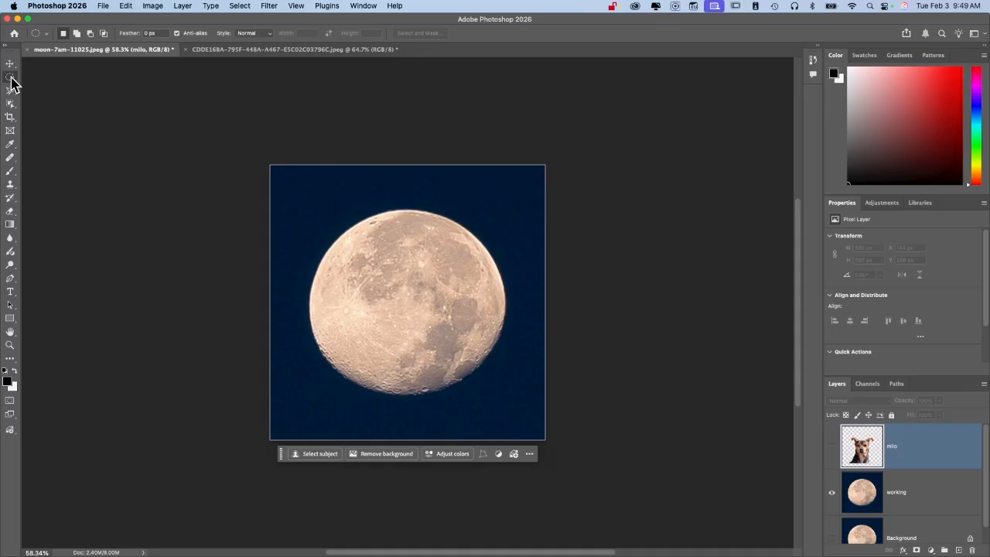
pyautogui.moveTo(477, 345); pyautogui.dragTo(462, 354)
pyautogui.click(442, 364)
pyautogui.moveTo(394, 223); pyautogui.dragTo(505, 376)
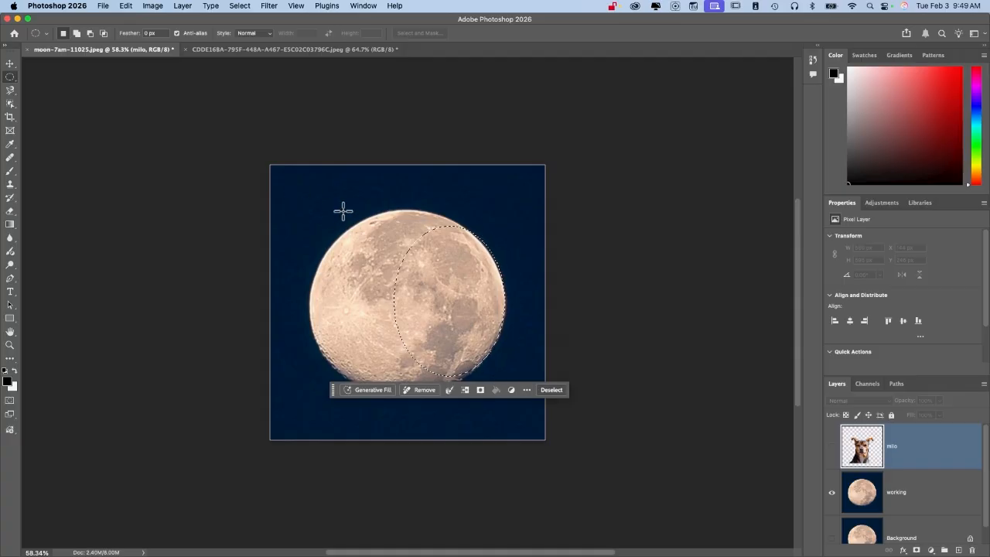
pyautogui.moveTo(309, 206); pyautogui.dragTo(506, 391)
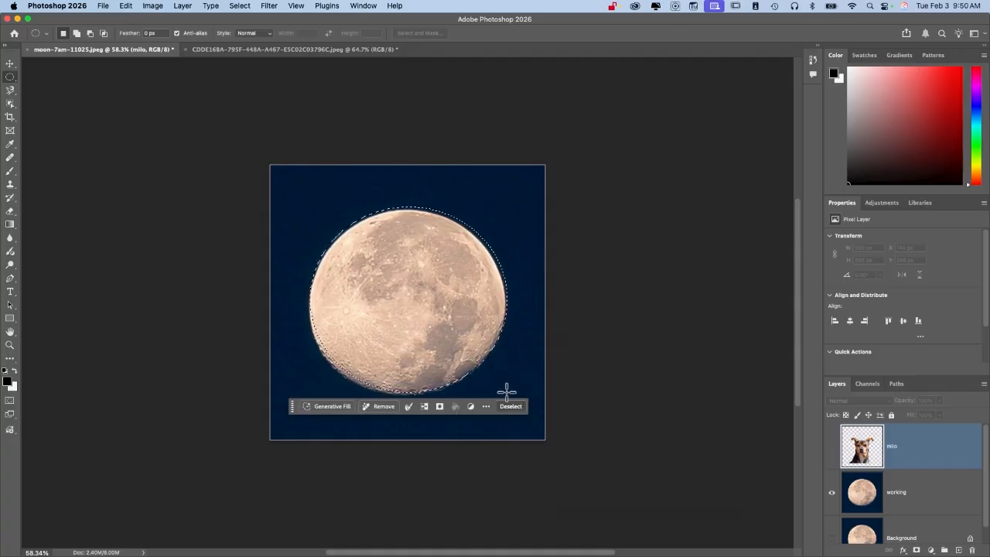
pyautogui.click(505, 365)
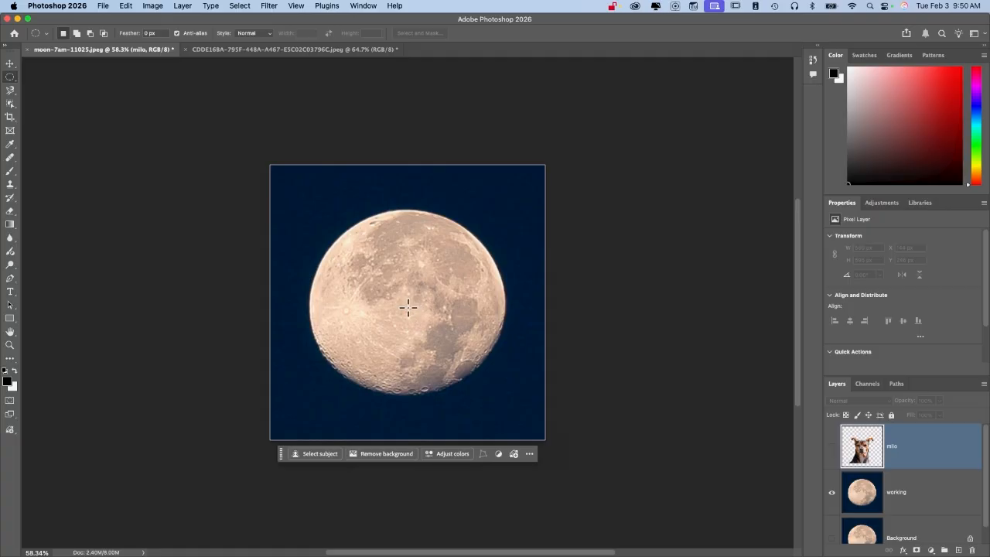
# - Draw an Elliptical Marquee selection outward from the moon's centre and shift it to fit the moon's outline
pyautogui.moveTo(409, 308); pyautogui.dragTo(409, 308)
pyautogui.moveTo(371, 272); pyautogui.dragTo(309, 210)
pyautogui.moveTo(422, 312); pyautogui.dragTo(419, 303)
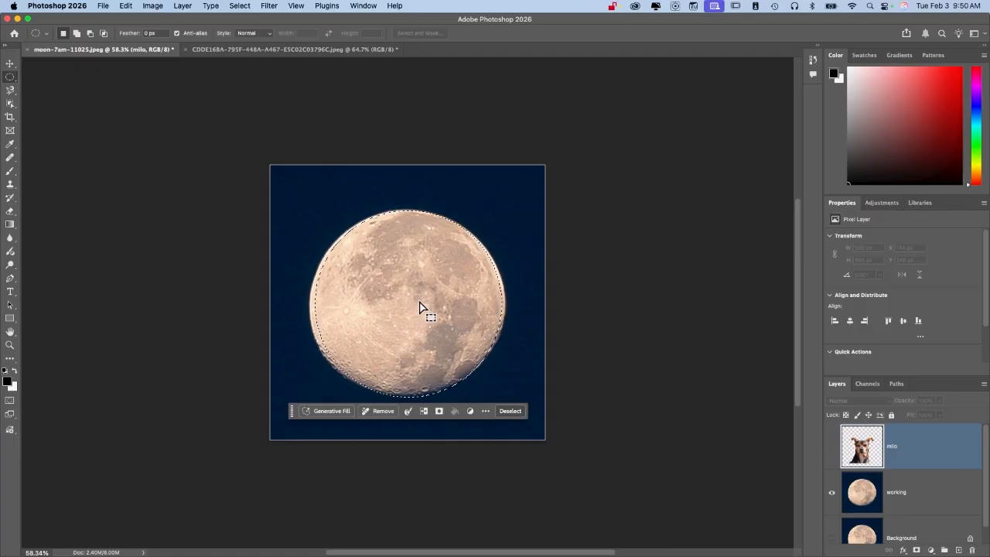
# - Try expanding the moon selection by 10 pixels
pyautogui.click(408, 412)
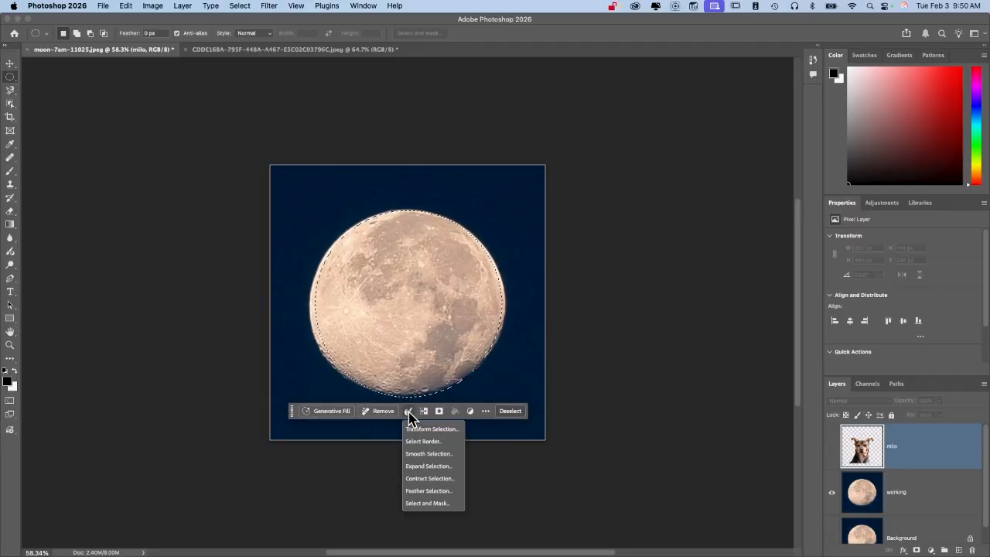
pyautogui.click(425, 466)
pyautogui.click(371, 5)
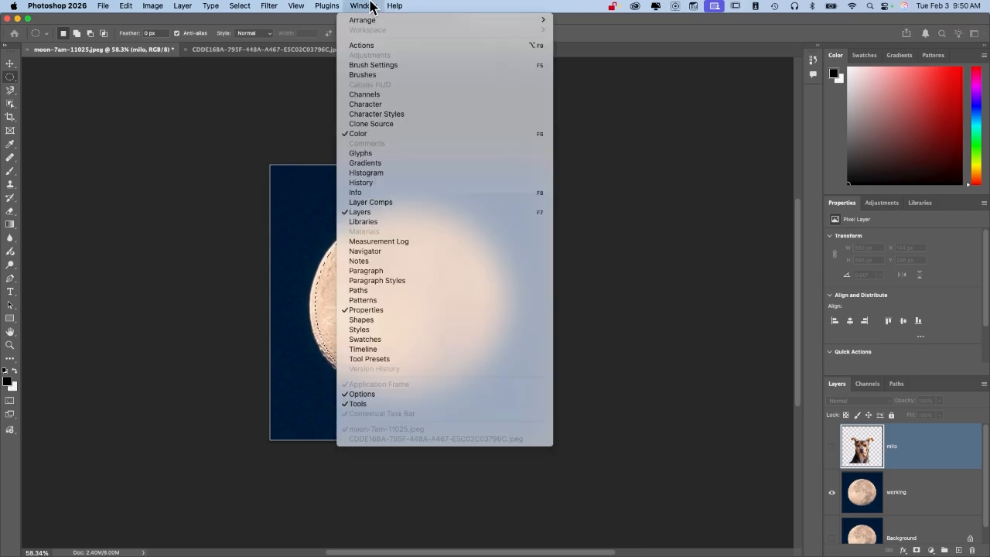
pyautogui.click(371, 4)
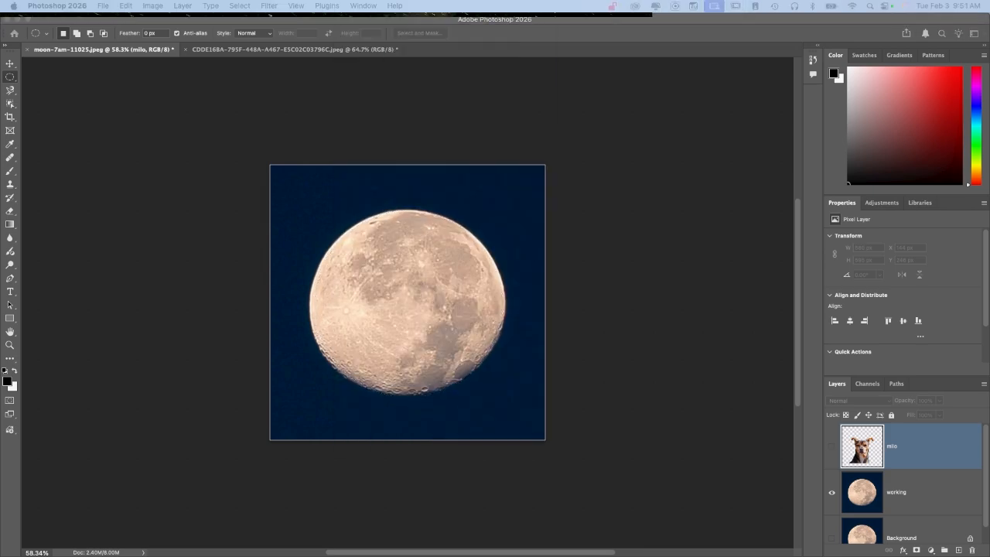
pyautogui.moveTo(172, 10); pyautogui.dragTo(579, 124)
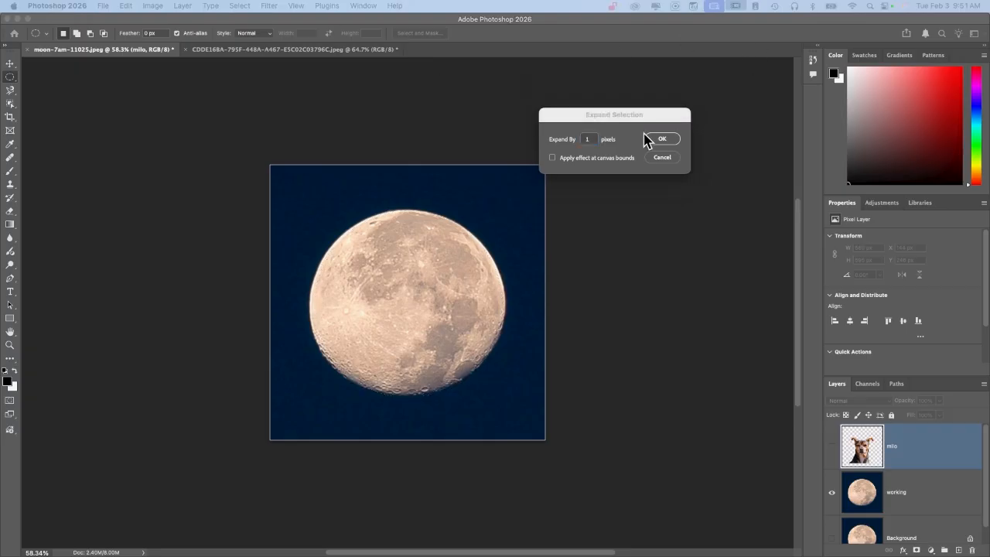
pyautogui.click(597, 141)
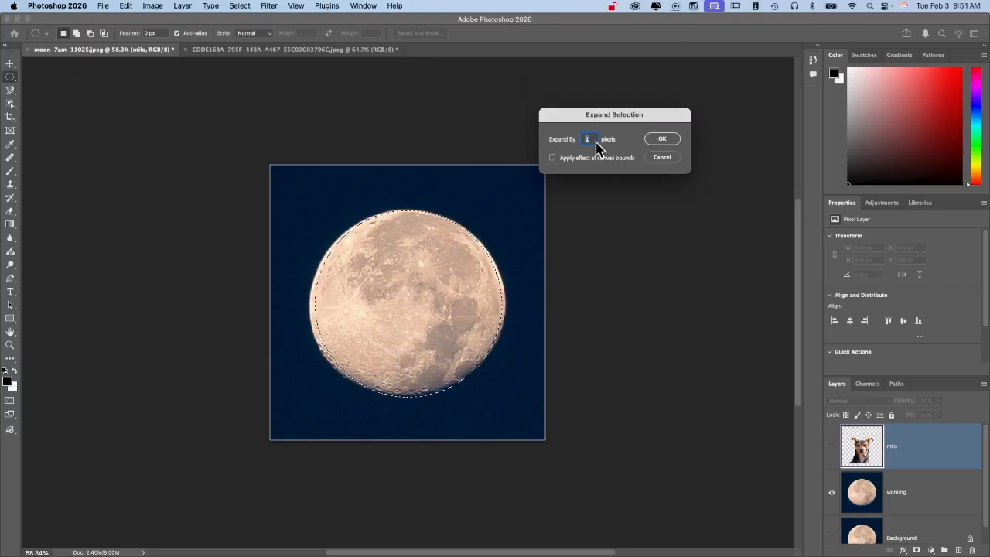
pyautogui.write('10')
pyautogui.press('Return')
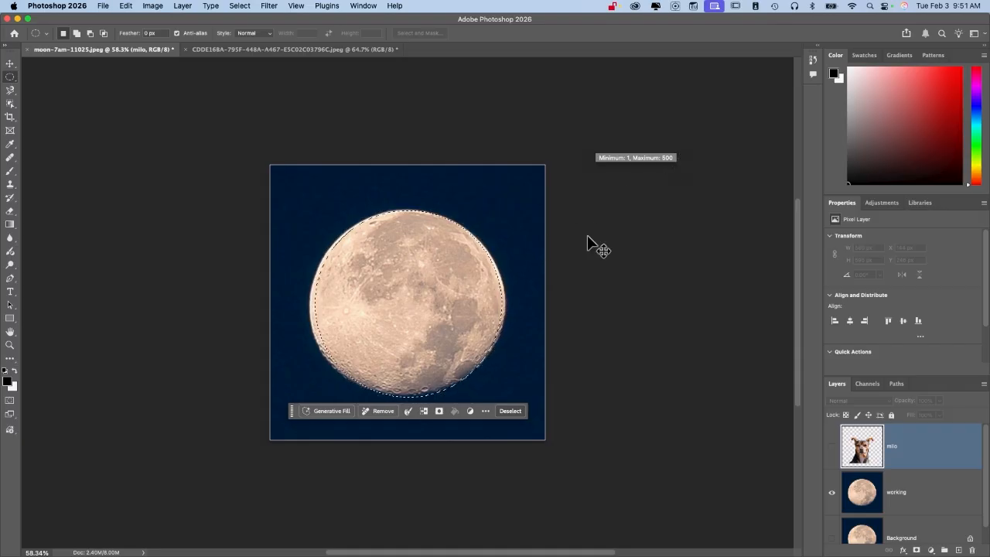
# - Expand the moon selection by 5 pixels and shift it slightly to fit the moon's outline
pyautogui.click(409, 414)
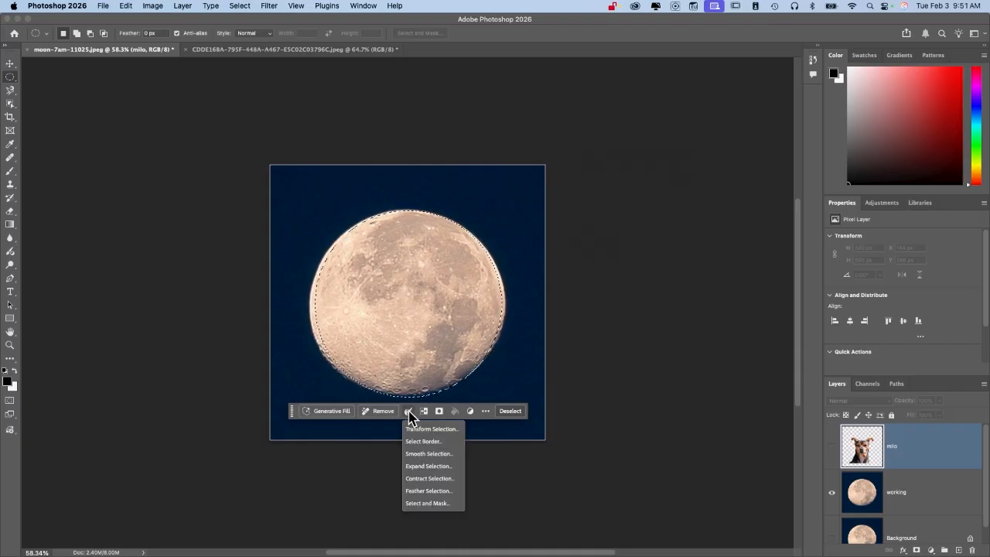
pyautogui.click(426, 467)
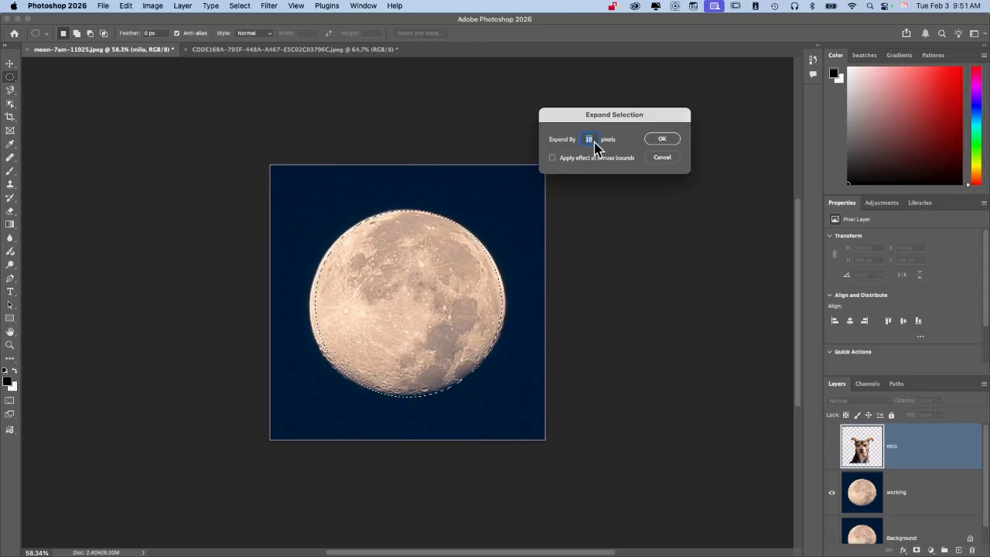
pyautogui.write('5')
pyautogui.press('Return')
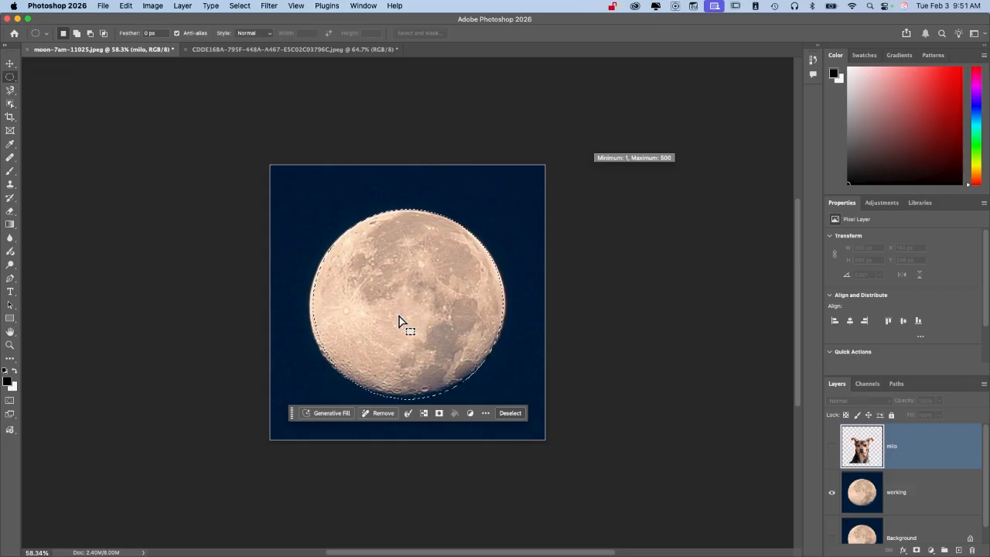
pyautogui.moveTo(418, 310); pyautogui.dragTo(418, 308)
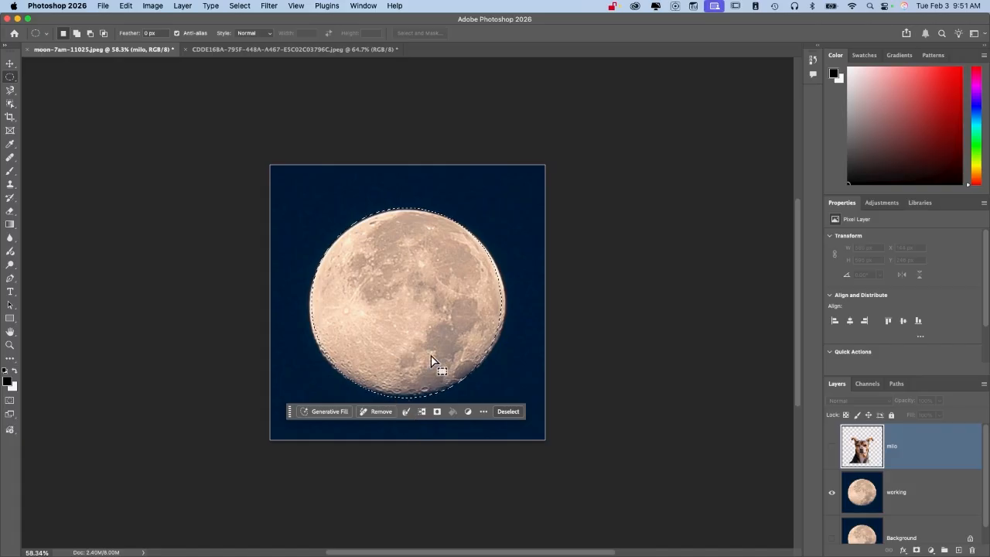
# - Contract the moon selection by 4 pixels
pyautogui.click(405, 411)
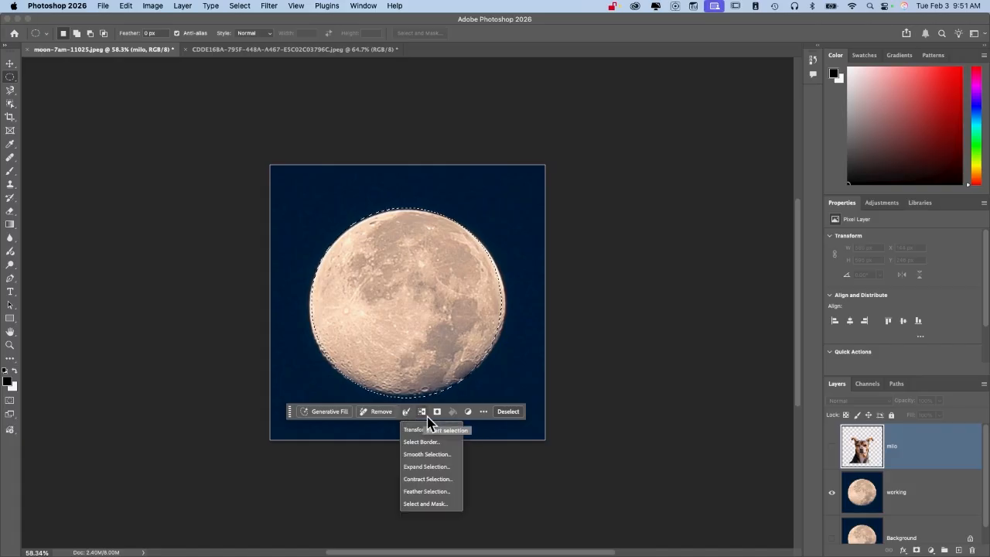
pyautogui.click(458, 479)
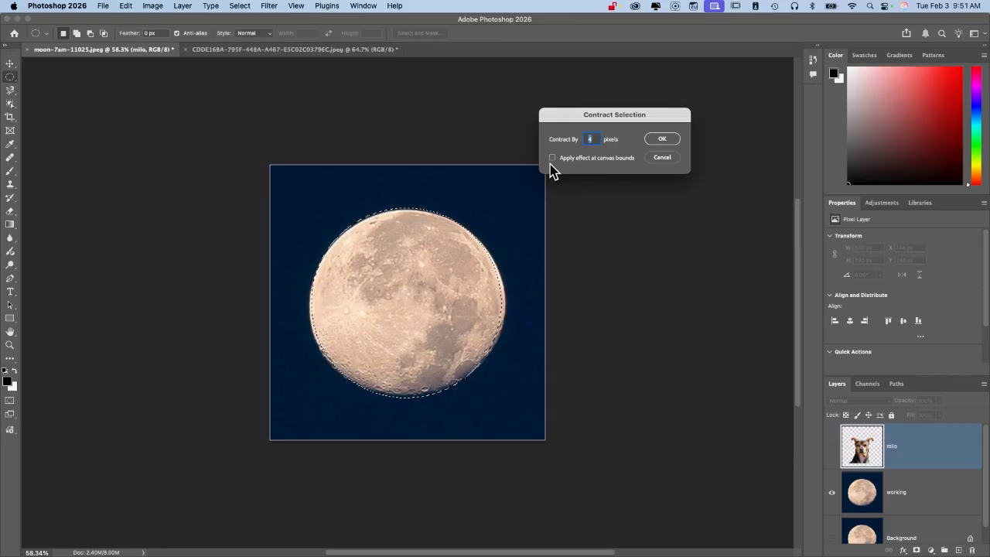
pyautogui.click(664, 139)
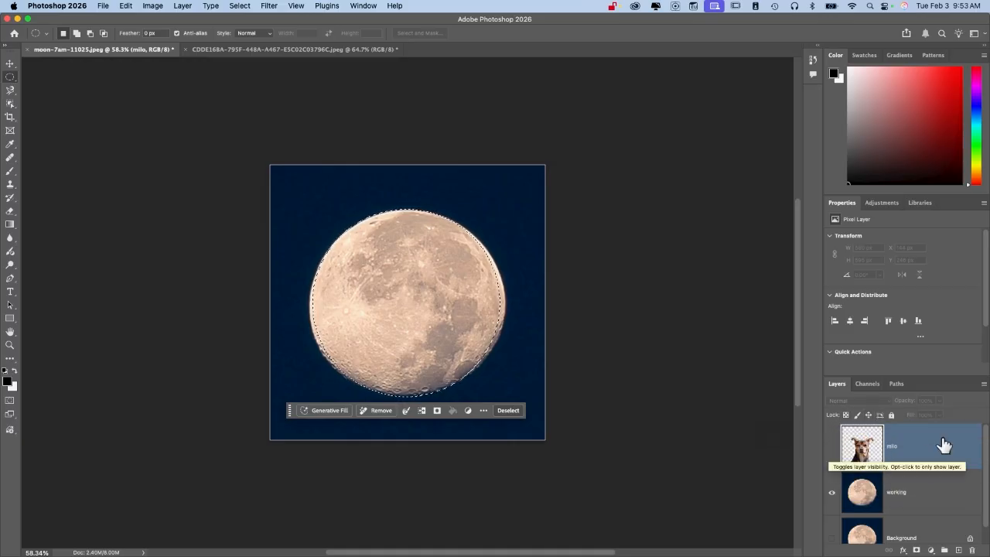
# - Add a layer mask to the milo layer from the moon selection and make the layer visible
pyautogui.click(829, 452)
pyautogui.click(827, 454)
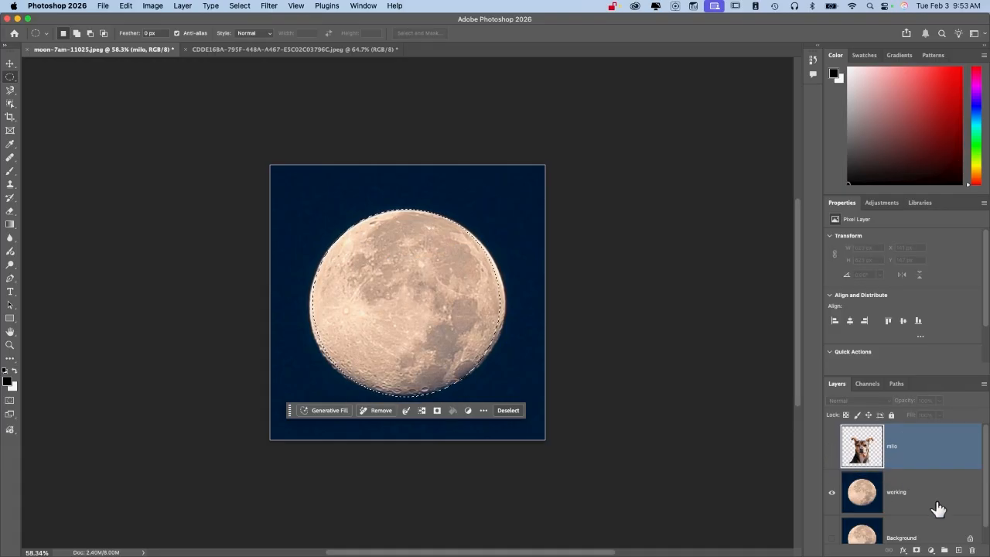
pyautogui.click(917, 549)
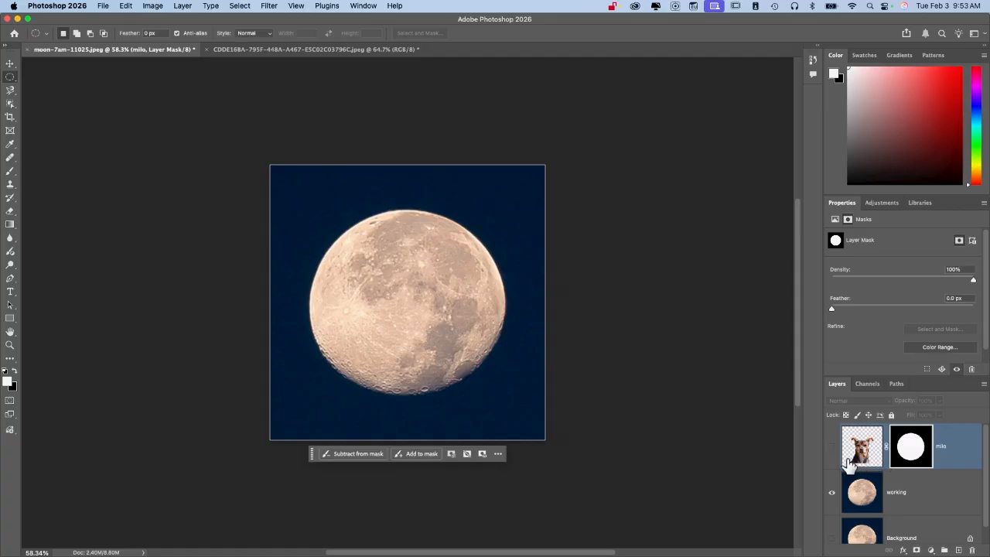
pyautogui.click(832, 449)
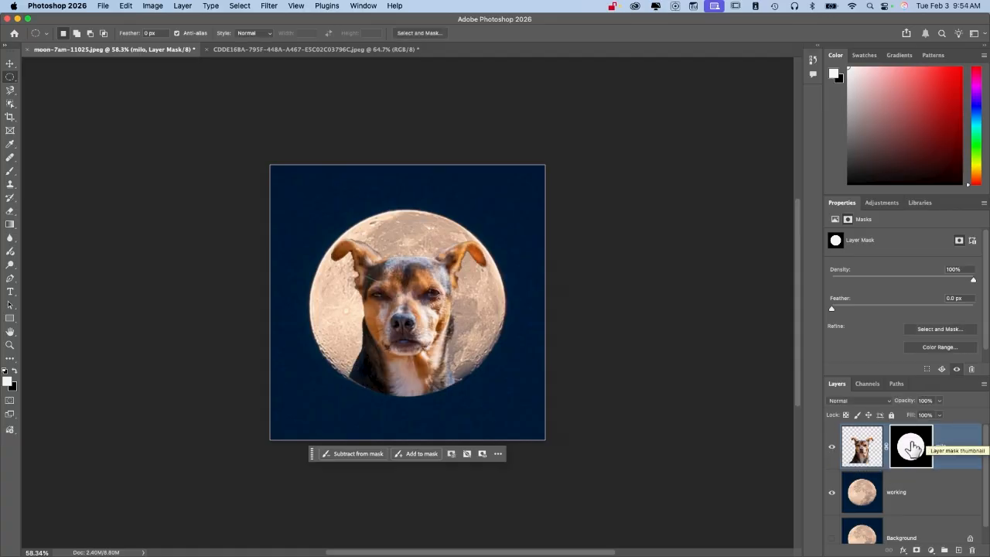
# - View the milo layer's mask on its own in the canvas and return to the composite for a closer look
pyautogui.keyDown('alt'); pyautogui.click(913, 448); pyautogui.keyUp('alt')
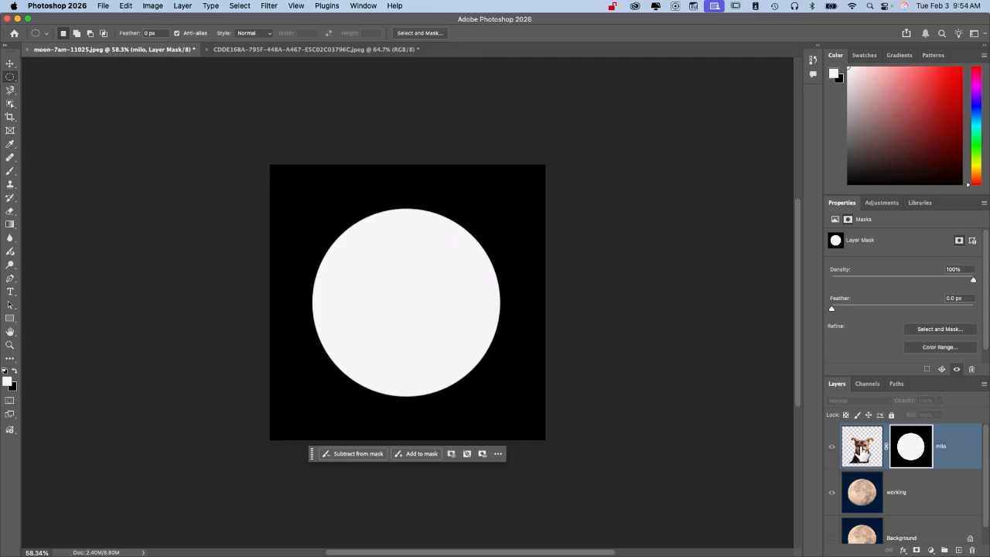
pyautogui.keyDown('alt'); pyautogui.click(911, 452); pyautogui.keyUp('alt')
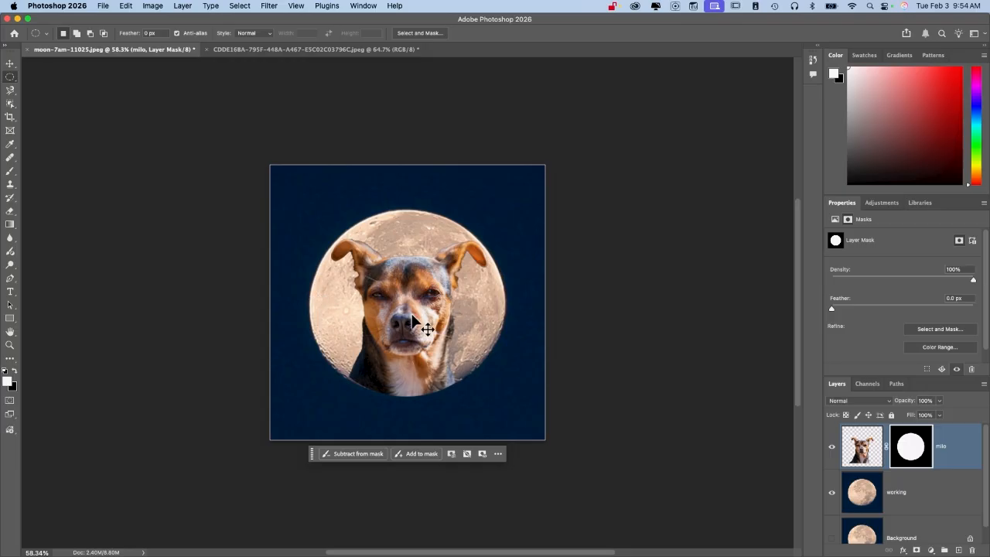
pyautogui.scroll(5, 412, 316)
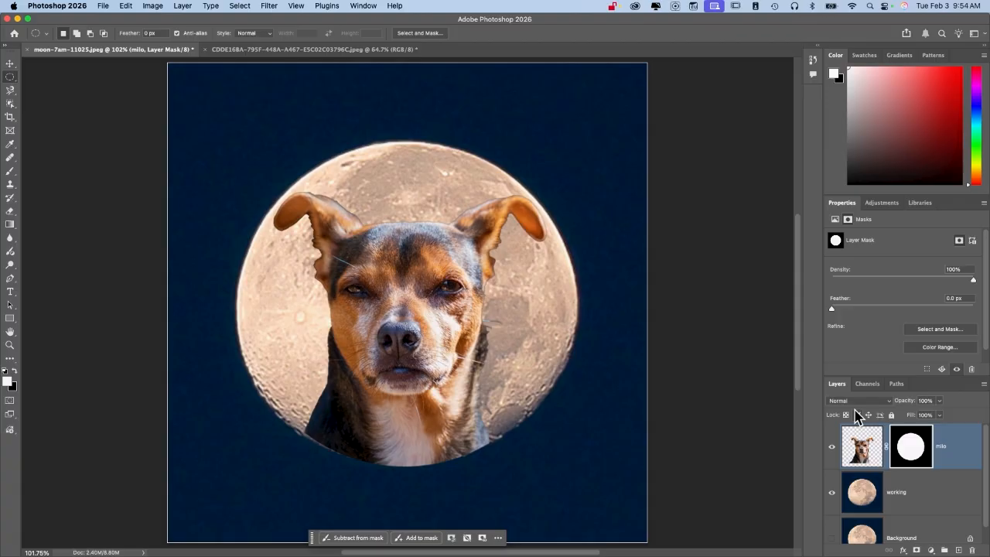
# - Set the milo layer's blend mode to Soft Light and toggle its visibility to compare the effect
pyautogui.click(860, 401)
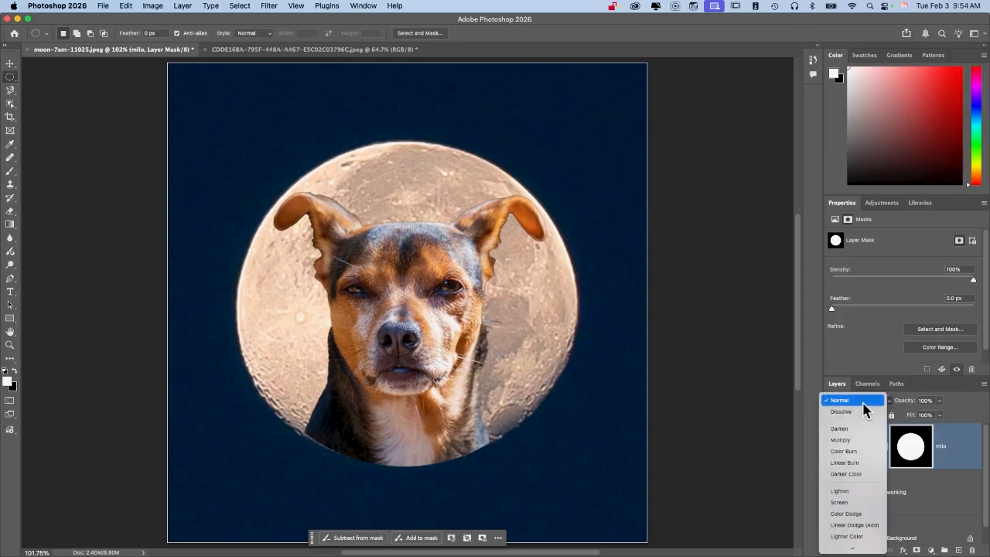
pyautogui.click(944, 459)
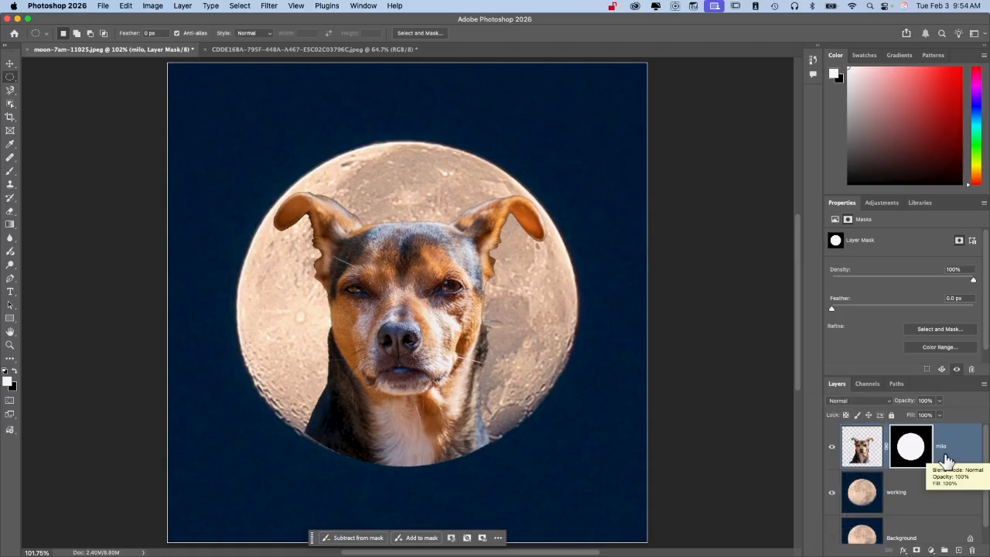
pyautogui.click(885, 400)
pyautogui.scroll(-5, 863, 486)
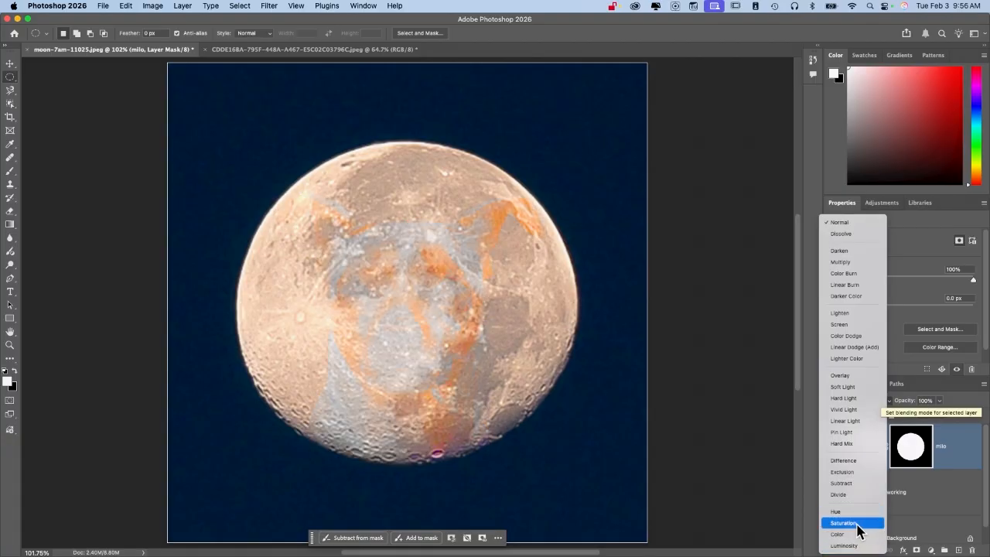
pyautogui.click(840, 387)
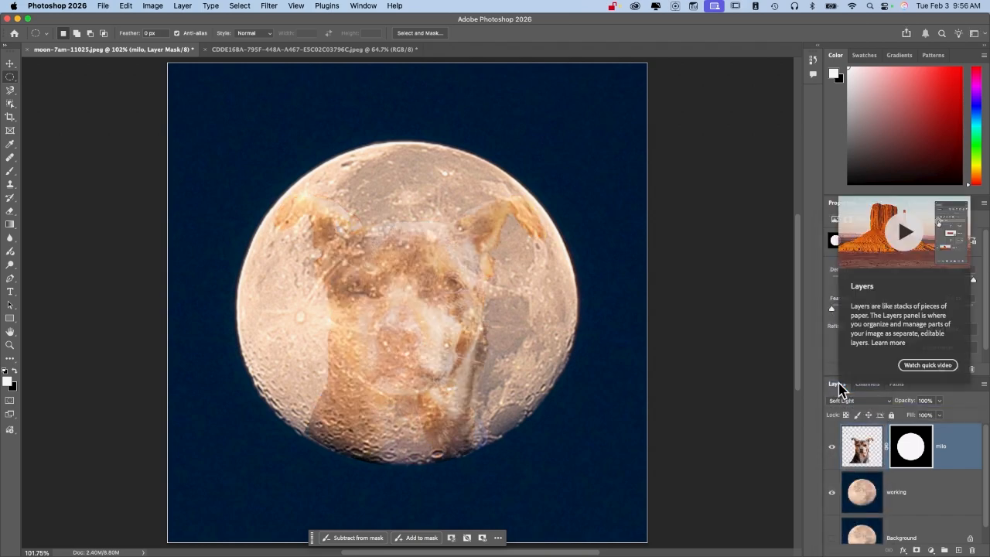
pyautogui.click(832, 448)
pyautogui.click(833, 449)
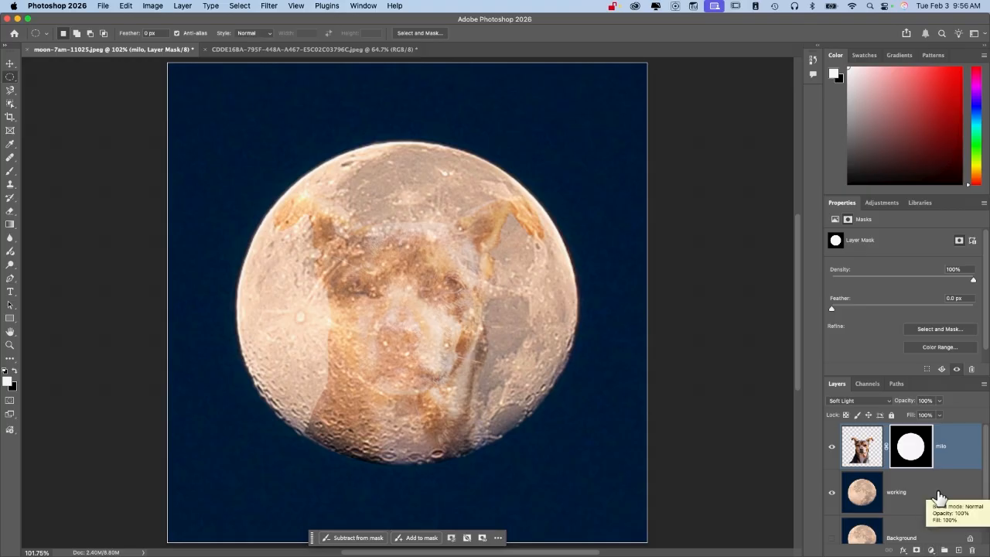
# - Add a Color and vibrance adjustment layer above the milo layer and try its Saturation at -100
pyautogui.click(933, 550)
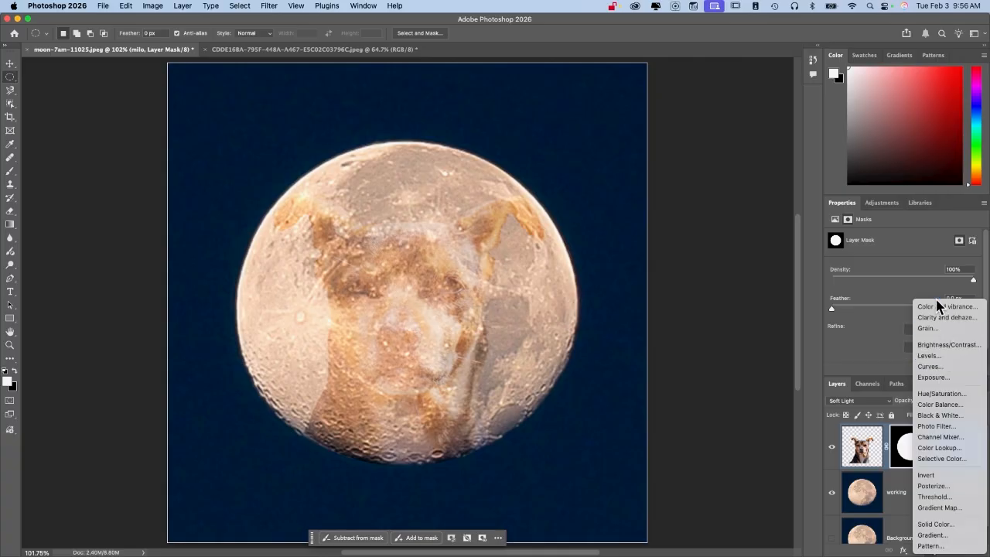
pyautogui.press('Escape')
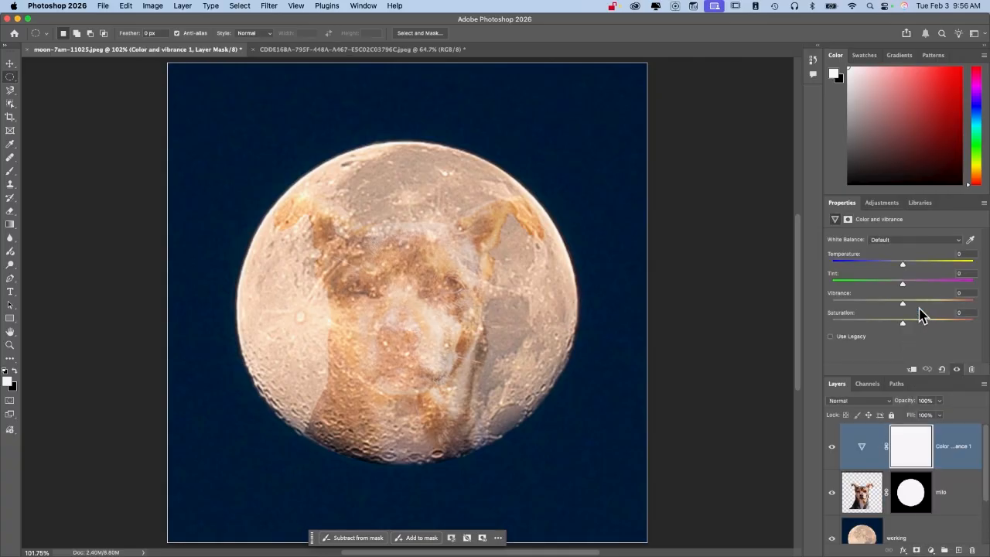
pyautogui.click(832, 446)
pyautogui.moveTo(901, 323); pyautogui.dragTo(795, 327)
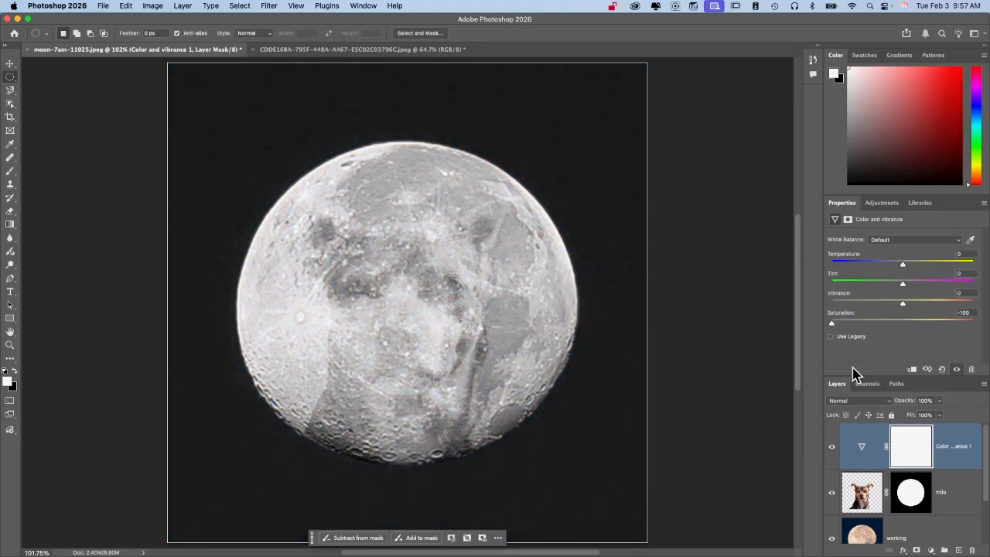
# - Set the Color and vibrance adjustment to Saturation +7, Vibrance +5, Tint +4 and Temperature -5
pyautogui.moveTo(902, 325); pyautogui.dragTo(910, 350)
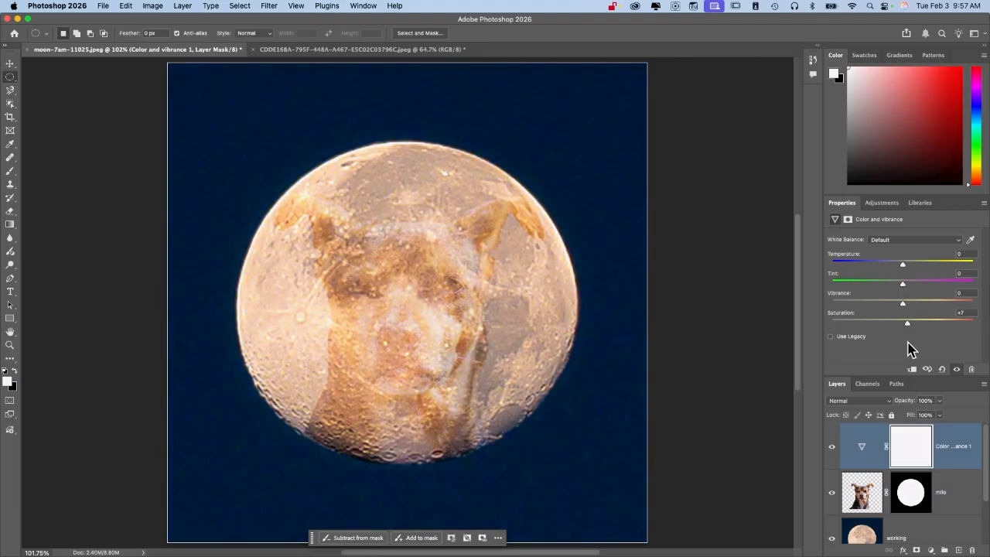
pyautogui.moveTo(903, 307)
pyautogui.mouseDown()
pyautogui.moveTo(965, 305)
pyautogui.moveTo(893, 310)
pyautogui.moveTo(909, 319)
pyautogui.mouseUp()
pyautogui.moveTo(902, 284)
pyautogui.mouseDown()
pyautogui.moveTo(870, 286)
pyautogui.moveTo(917, 281)
pyautogui.moveTo(895, 285)
pyautogui.moveTo(905, 283)
pyautogui.moveTo(879, 268)
pyautogui.moveTo(900, 264)
pyautogui.mouseUp()
# - Clip the Color and vibrance adjustment to the milo layer, testing Saturation at +100 and setting it to -100
pyautogui.moveTo(957, 493)
pyautogui.moveTo(932, 448); pyautogui.dragTo(947, 464)
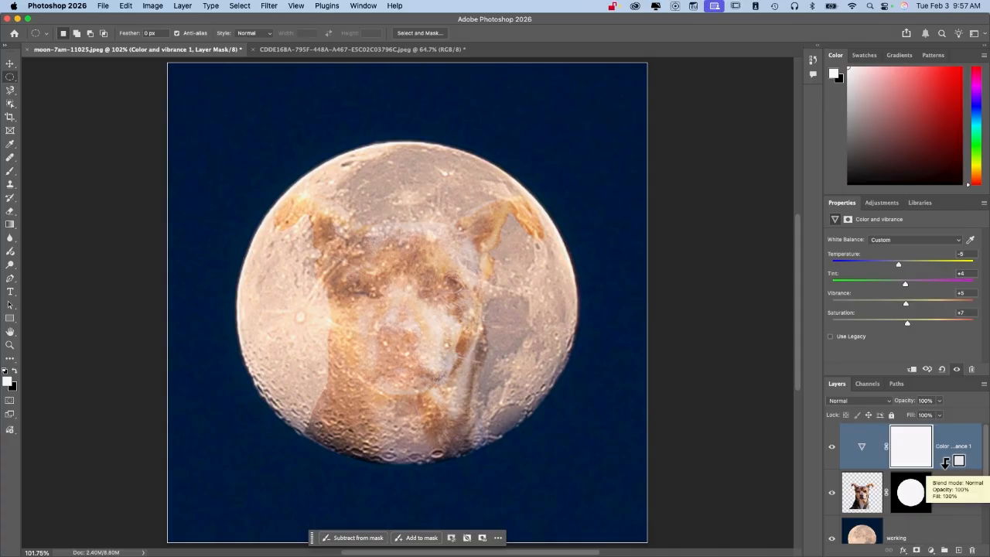
pyautogui.keyDown('alt'); pyautogui.click(944, 463); pyautogui.keyUp('alt')
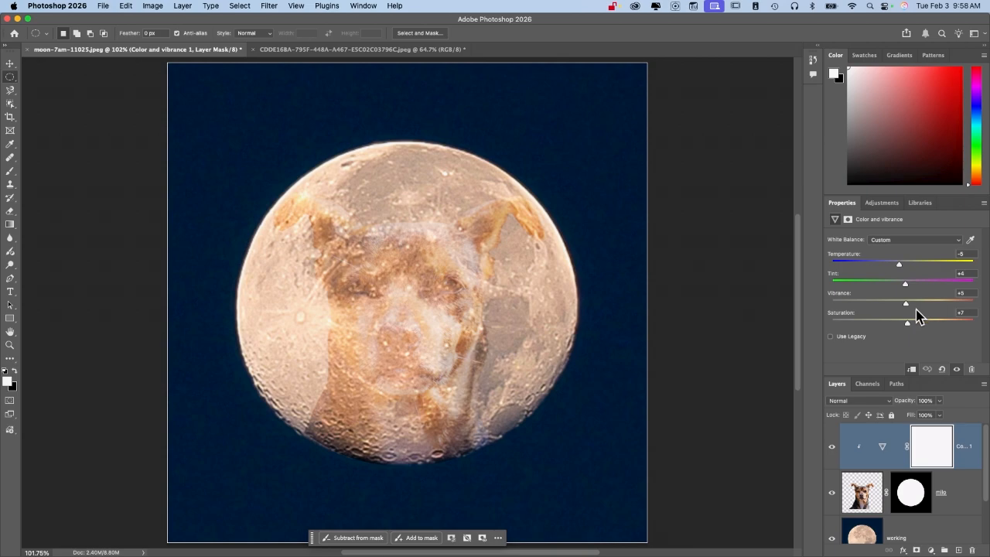
pyautogui.moveTo(907, 321); pyautogui.dragTo(988, 319)
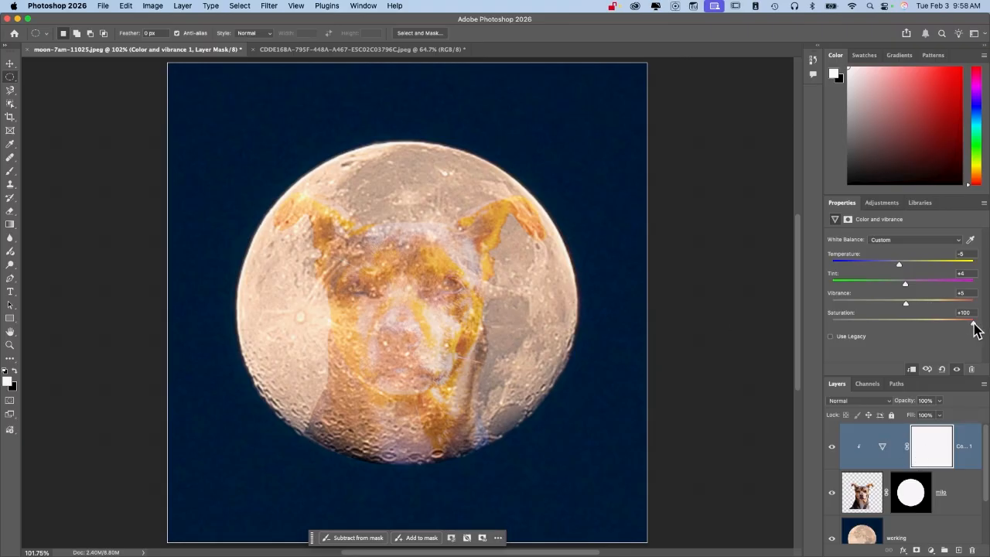
pyautogui.moveTo(973, 324); pyautogui.dragTo(822, 327)
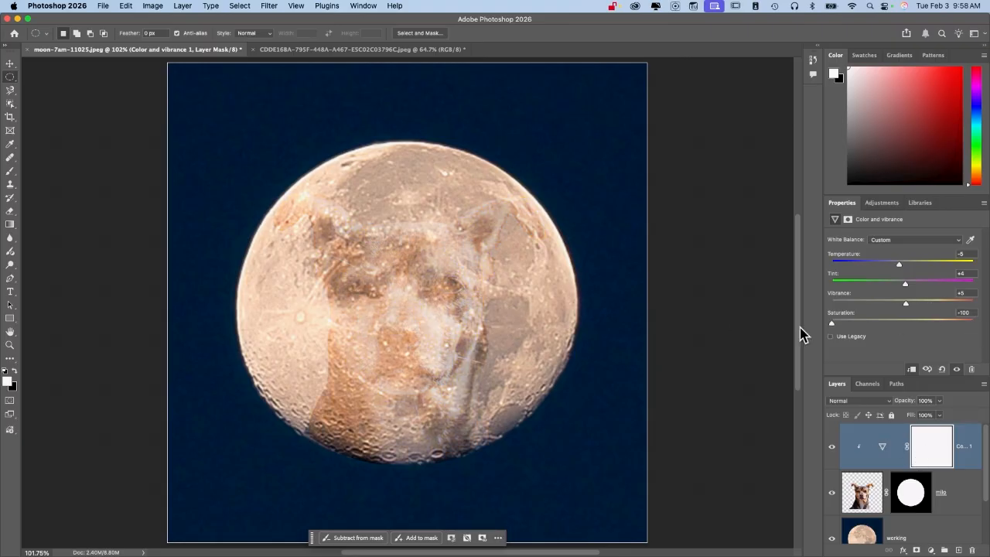
# - Apply a Gaussian Blur with a radius of a few pixels to the dog image on the milo layer
pyautogui.click(863, 493)
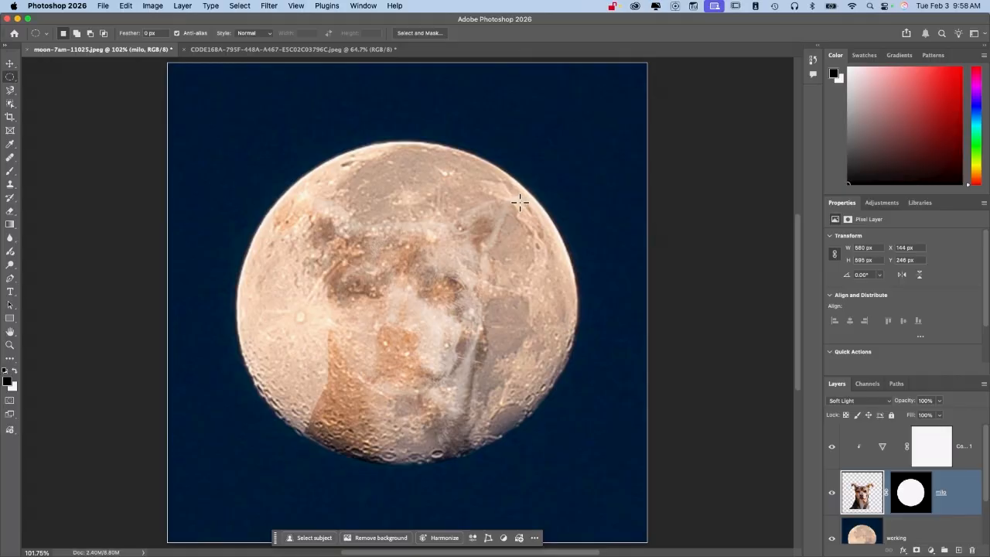
pyautogui.click(268, 6)
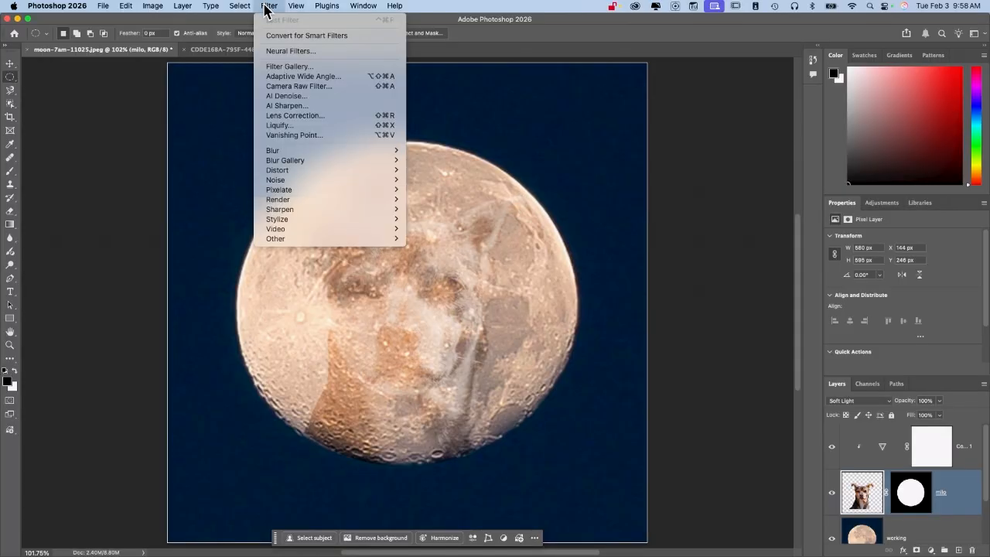
pyautogui.moveTo(319, 155)
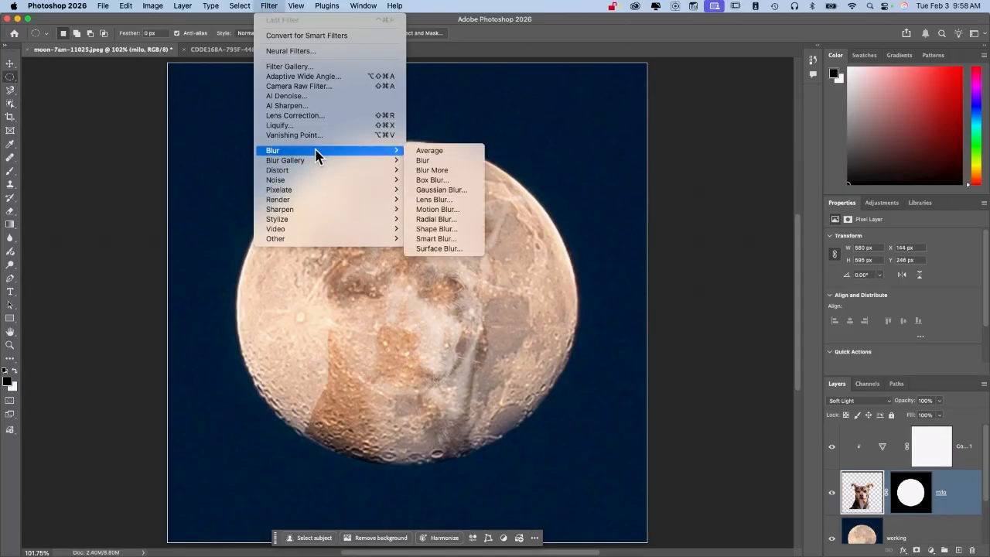
pyautogui.click(457, 193)
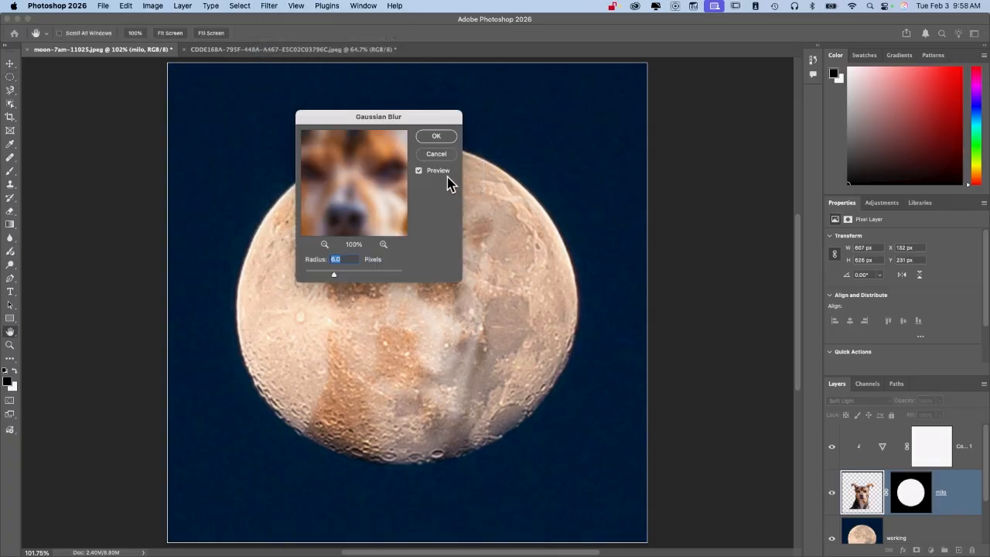
pyautogui.write('2')
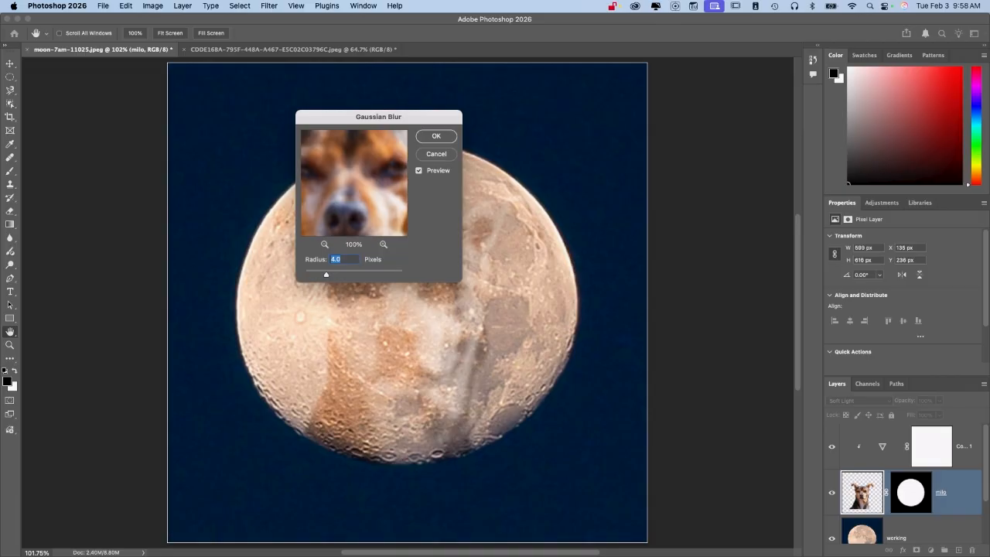
pyautogui.press('Return')
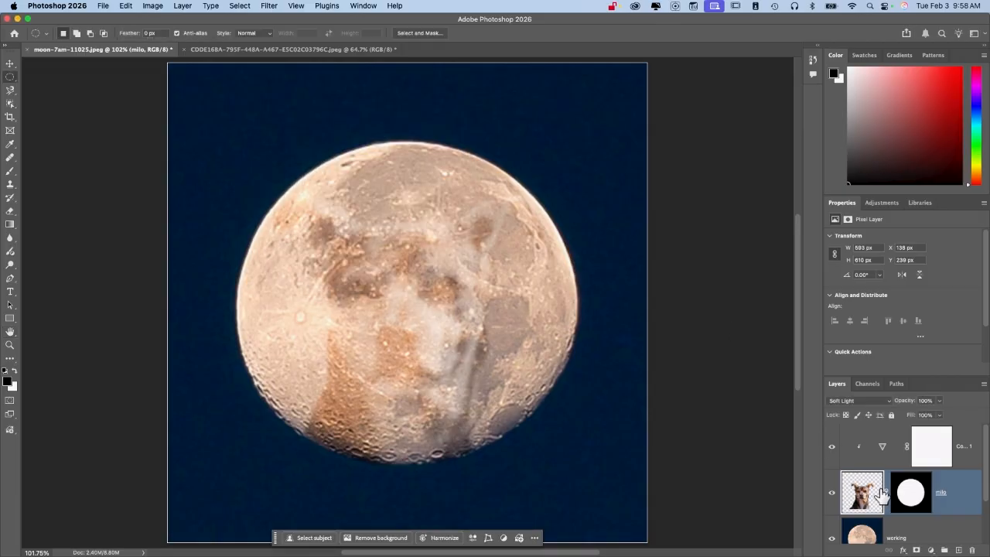
# - Toggle the visibility of the milo layer and the Color and vibrance adjustment to compare the blurred dog against the moon
pyautogui.click(832, 495)
pyautogui.click(832, 495)
pyautogui.click(831, 449)
# - Add 6% noise with Gaussian distribution to the dog image on the milo layer, comparing it with the preview off and on
pyautogui.click(268, 6)
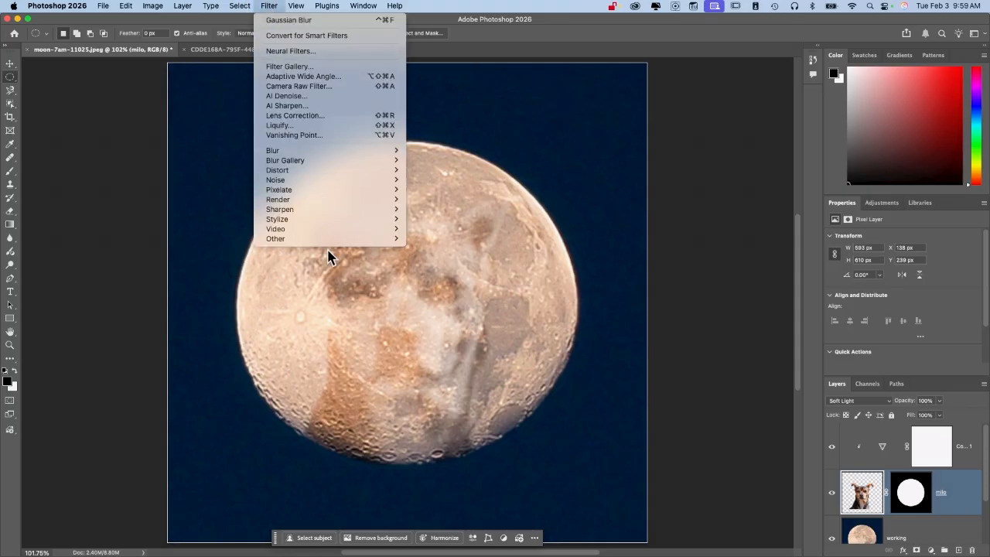
pyautogui.moveTo(327, 181)
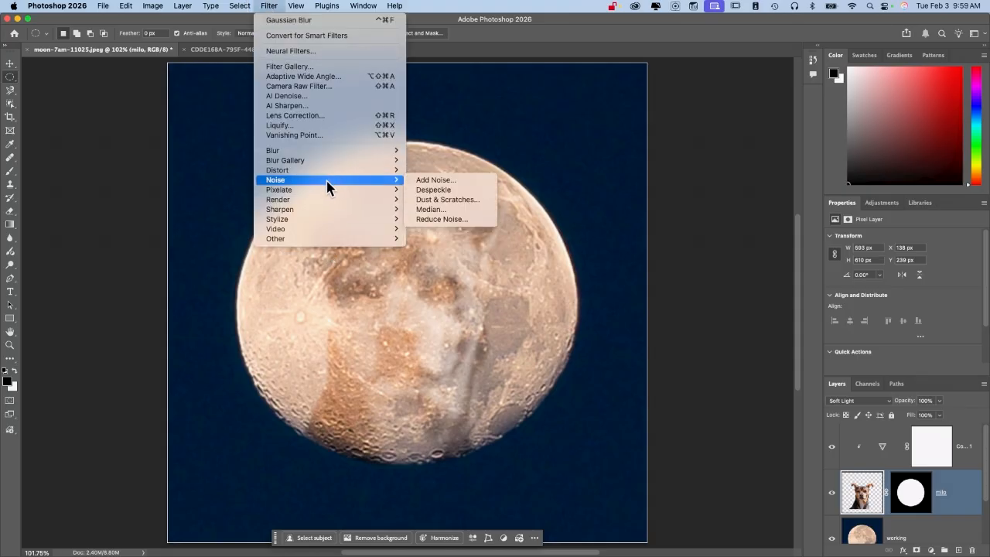
pyautogui.click(471, 181)
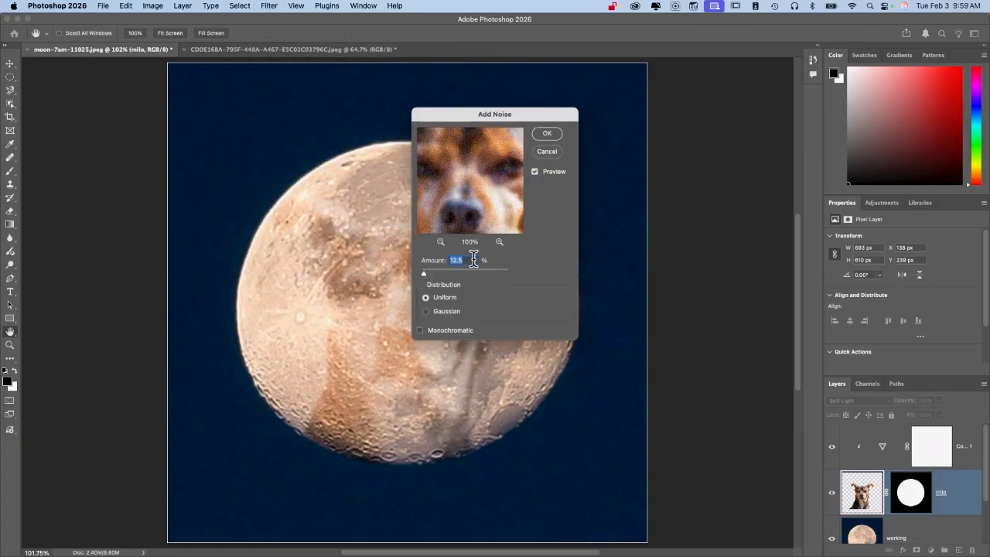
pyautogui.write('6')
pyautogui.click(425, 311)
pyautogui.click(467, 199)
pyautogui.click(535, 171)
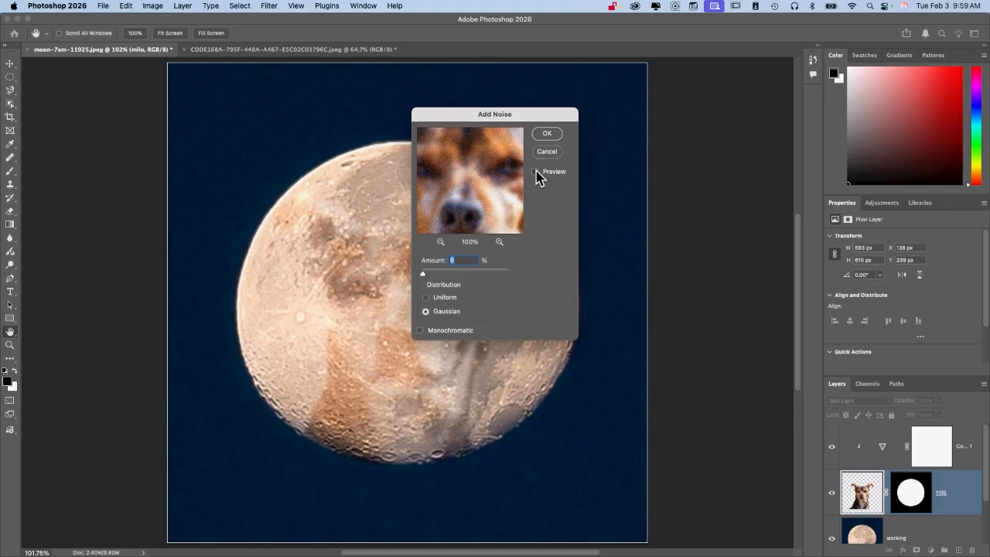
pyautogui.click(536, 171)
pyautogui.click(545, 138)
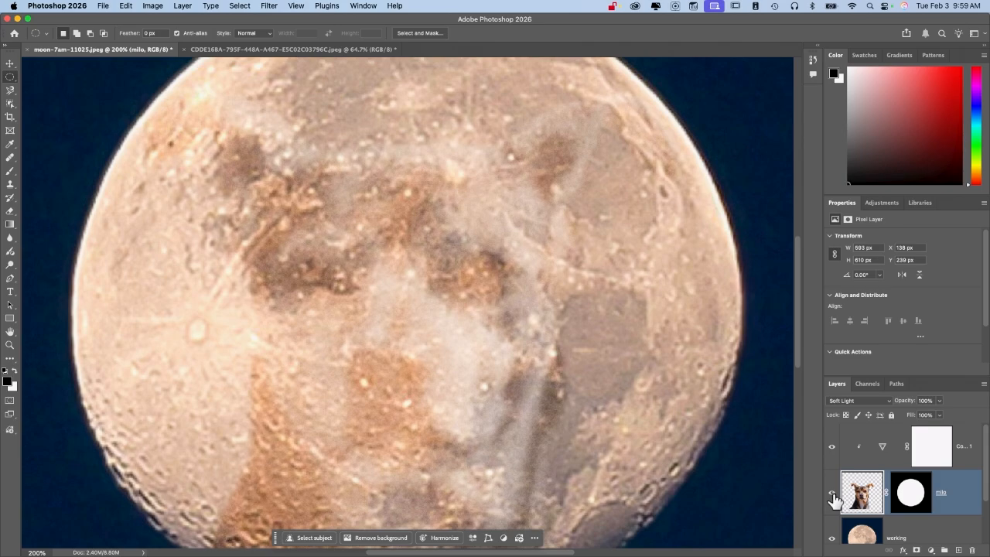
# - Check the effect of the Color and vibrance adjustment on the whole composite by toggling its visibility
pyautogui.press('super+0')
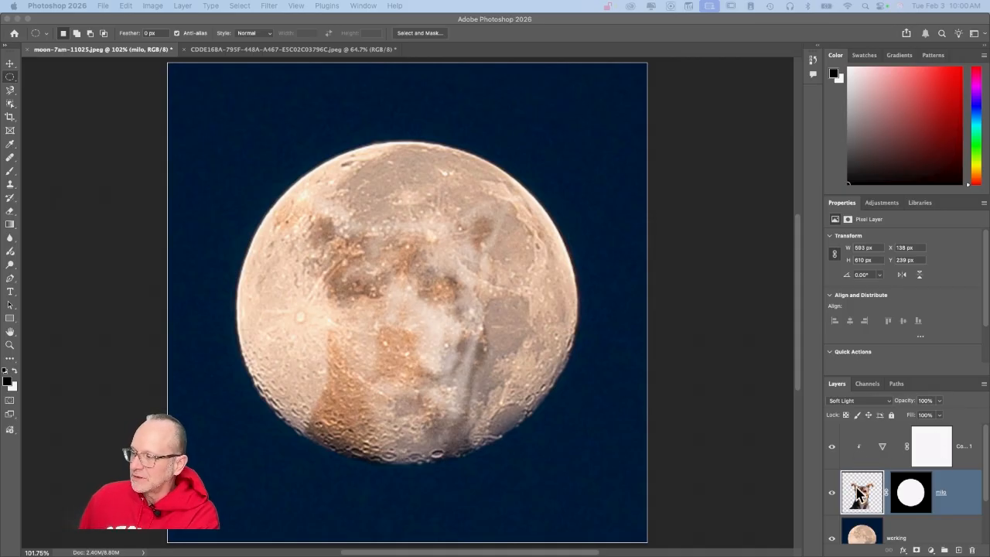
pyautogui.click(832, 450)
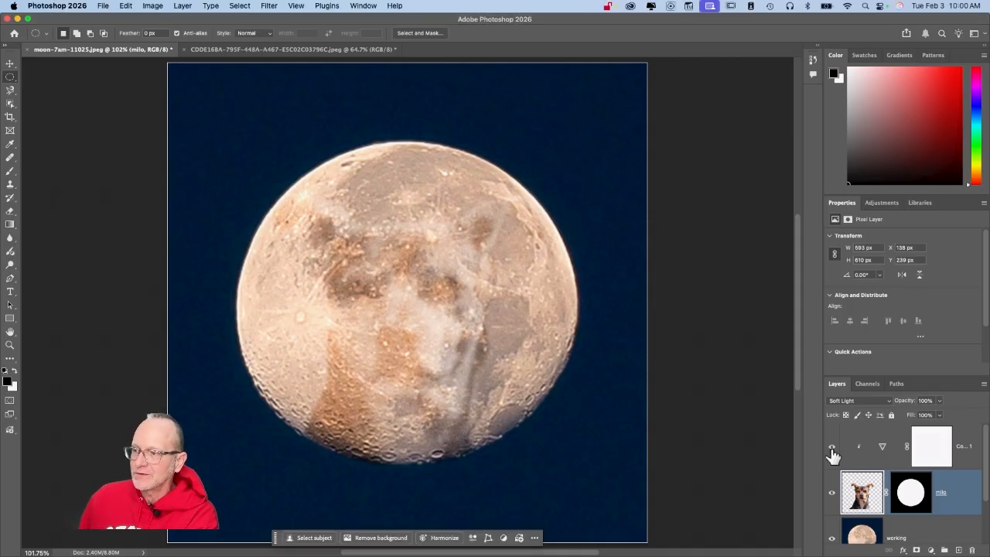